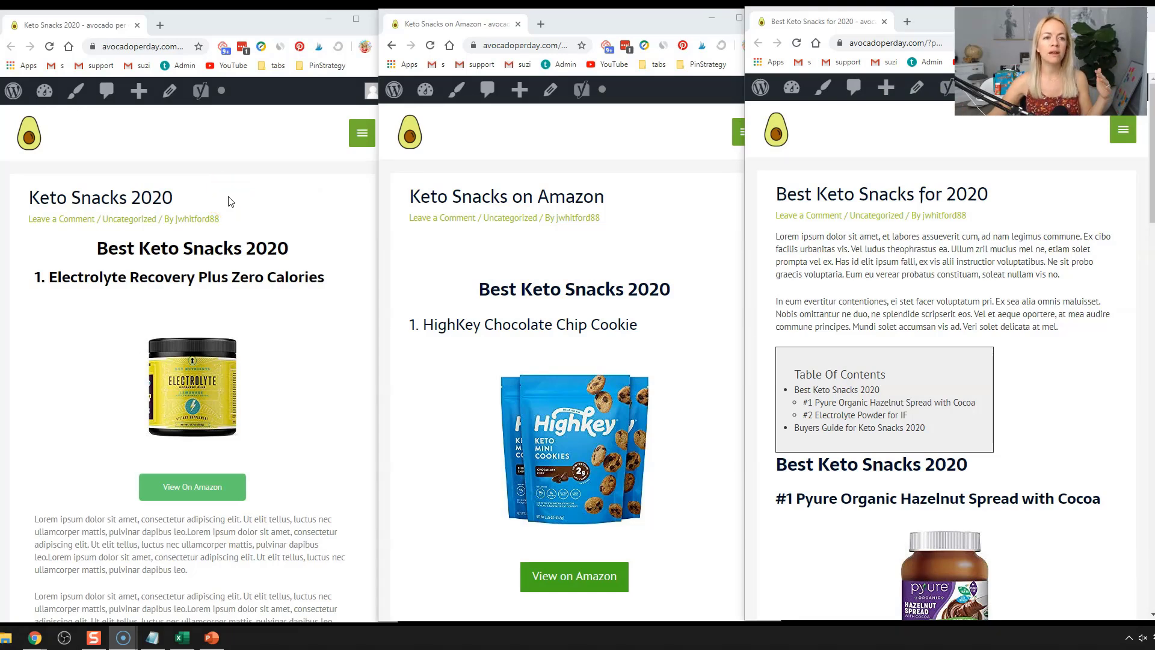
- Scroll through the three example keto snack posts to review their layout
{"action": "scroll", "coordinate": [229, 202], "scroll_direction": "down", "scroll_amount": 10}
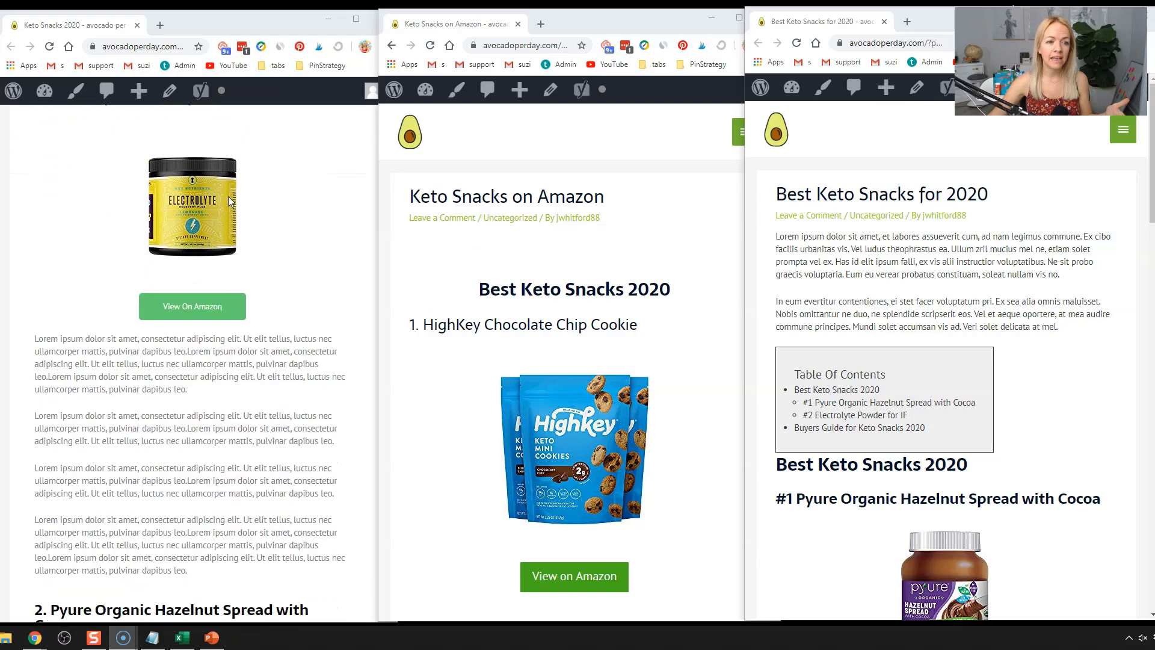
{"action": "scroll", "coordinate": [228, 201], "scroll_direction": "down", "scroll_amount": 5}
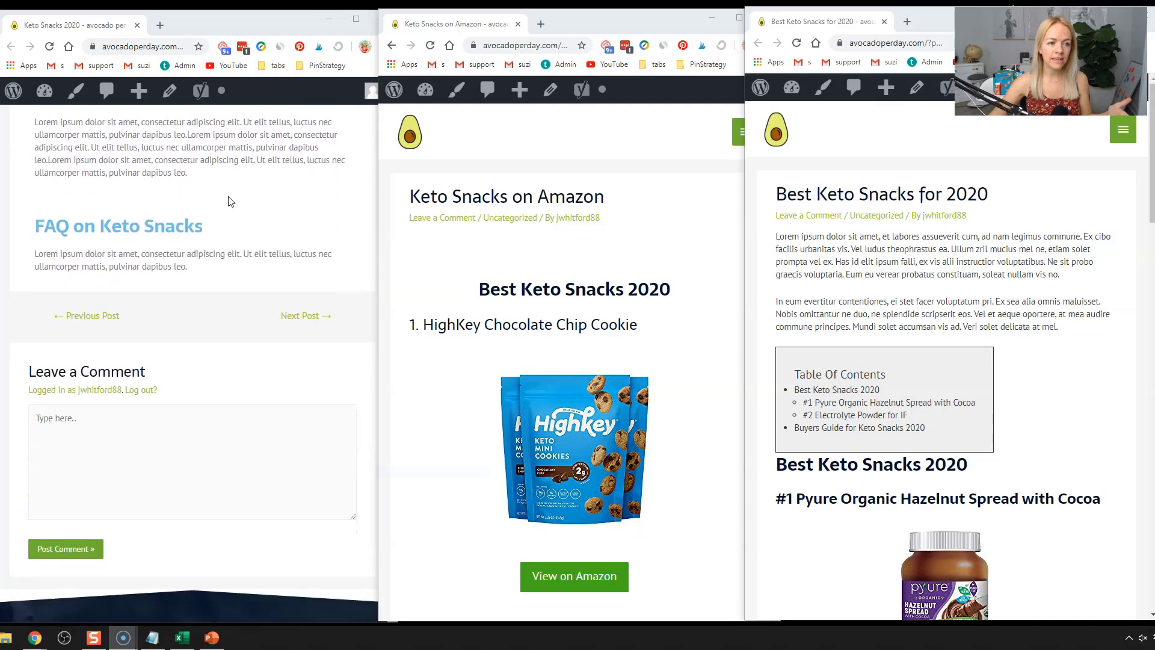
{"action": "scroll", "coordinate": [229, 201], "scroll_direction": "up", "scroll_amount": 10}
{"action": "scroll", "coordinate": [228, 201], "scroll_direction": "up", "scroll_amount": 10}
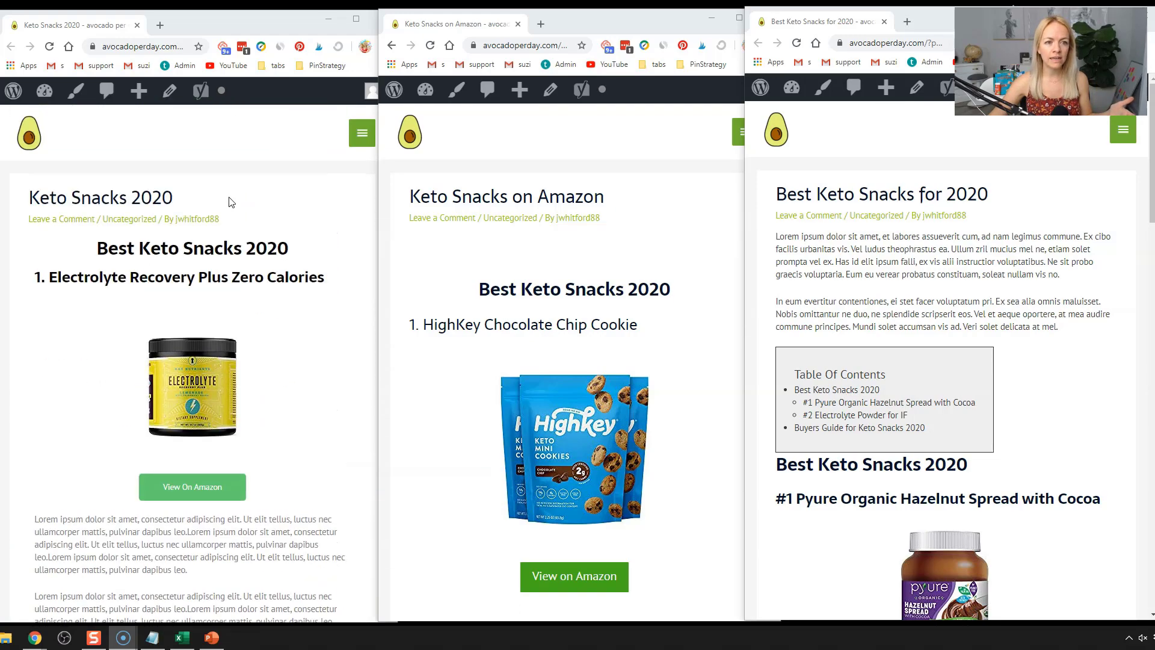
{"action": "scroll", "coordinate": [672, 217], "scroll_direction": "down", "scroll_amount": 10}
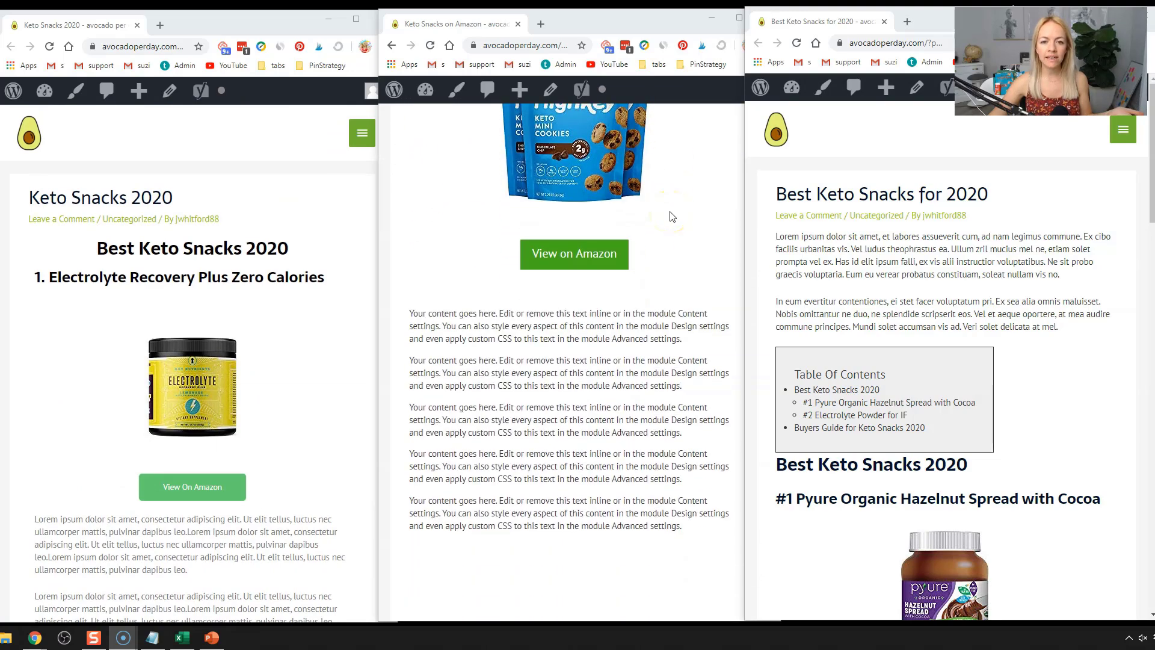
{"action": "scroll", "coordinate": [672, 216], "scroll_direction": "down", "scroll_amount": 5}
{"action": "scroll", "coordinate": [672, 216], "scroll_direction": "up", "scroll_amount": 12}
{"action": "scroll", "coordinate": [672, 217], "scroll_direction": "up", "scroll_amount": 4}
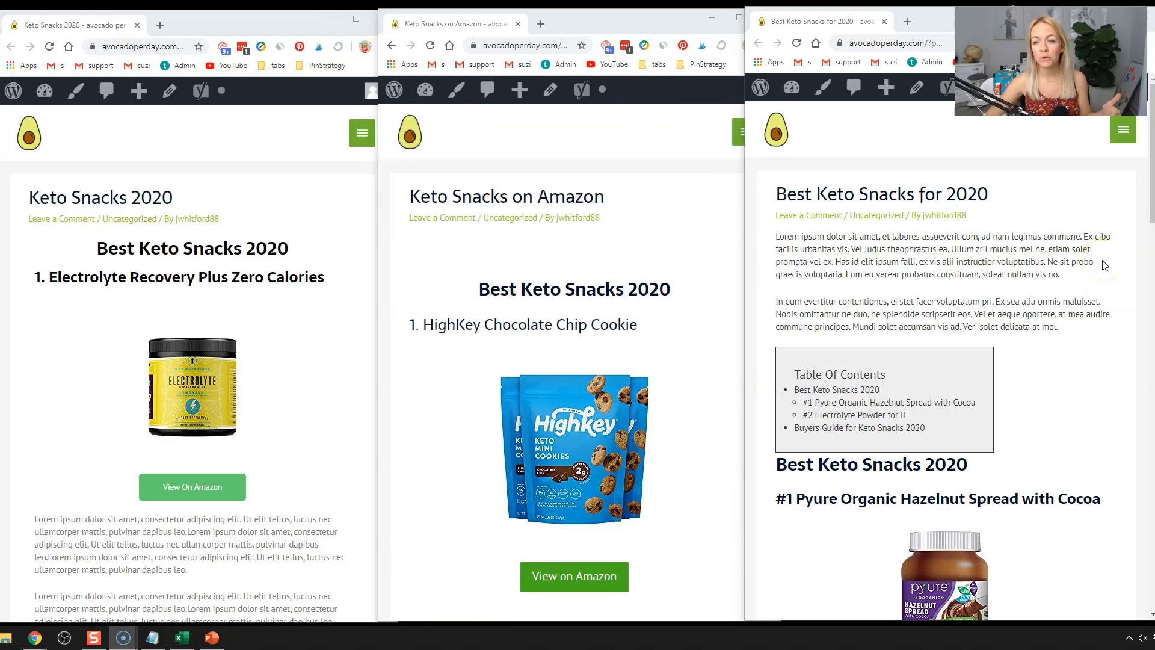
{"action": "scroll", "coordinate": [1105, 265], "scroll_direction": "down", "scroll_amount": 15}
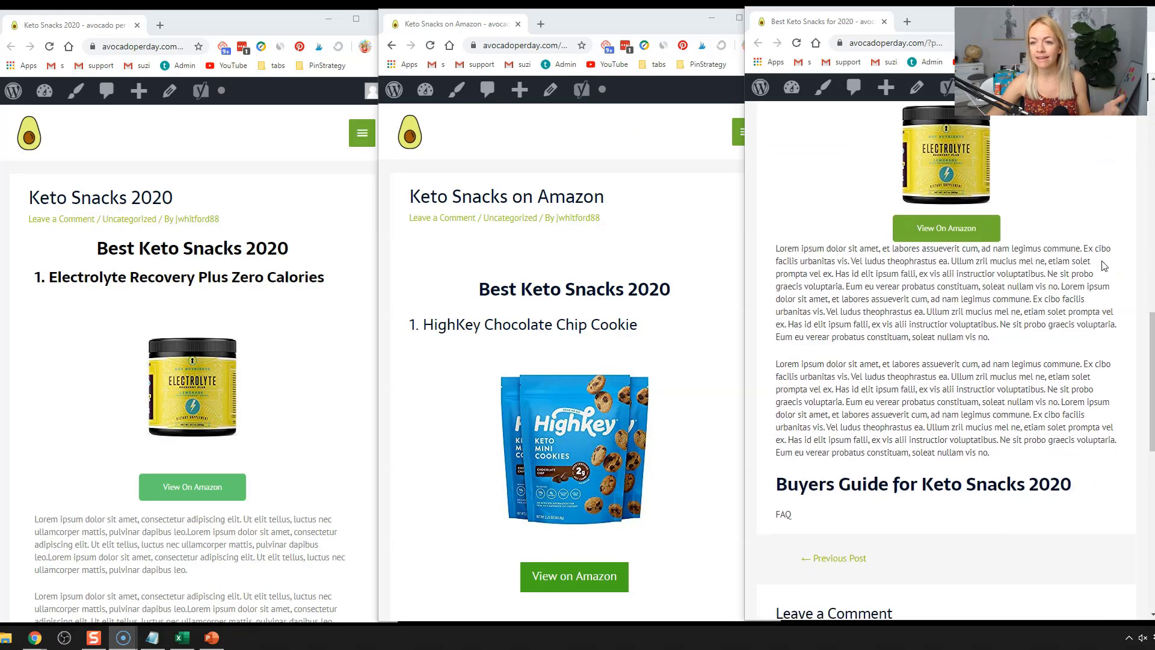
{"action": "scroll", "coordinate": [1104, 265], "scroll_direction": "down", "scroll_amount": 3}
{"action": "scroll", "coordinate": [1104, 266], "scroll_direction": "up", "scroll_amount": 15}
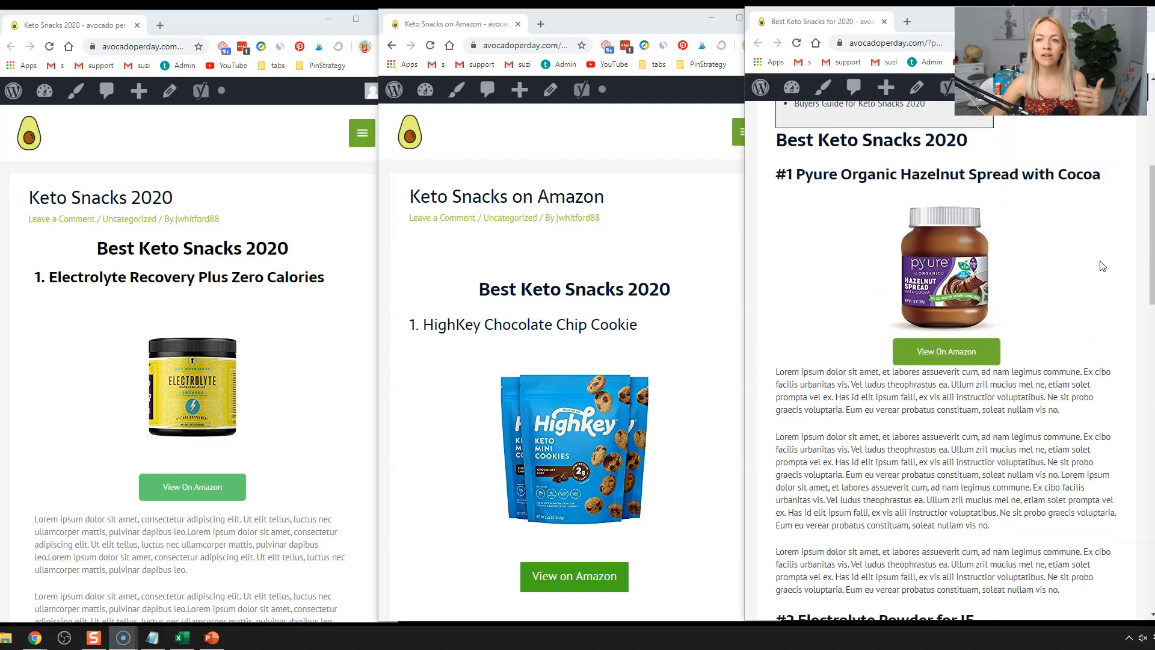
{"action": "scroll", "coordinate": [1103, 265], "scroll_direction": "up", "scroll_amount": 5}
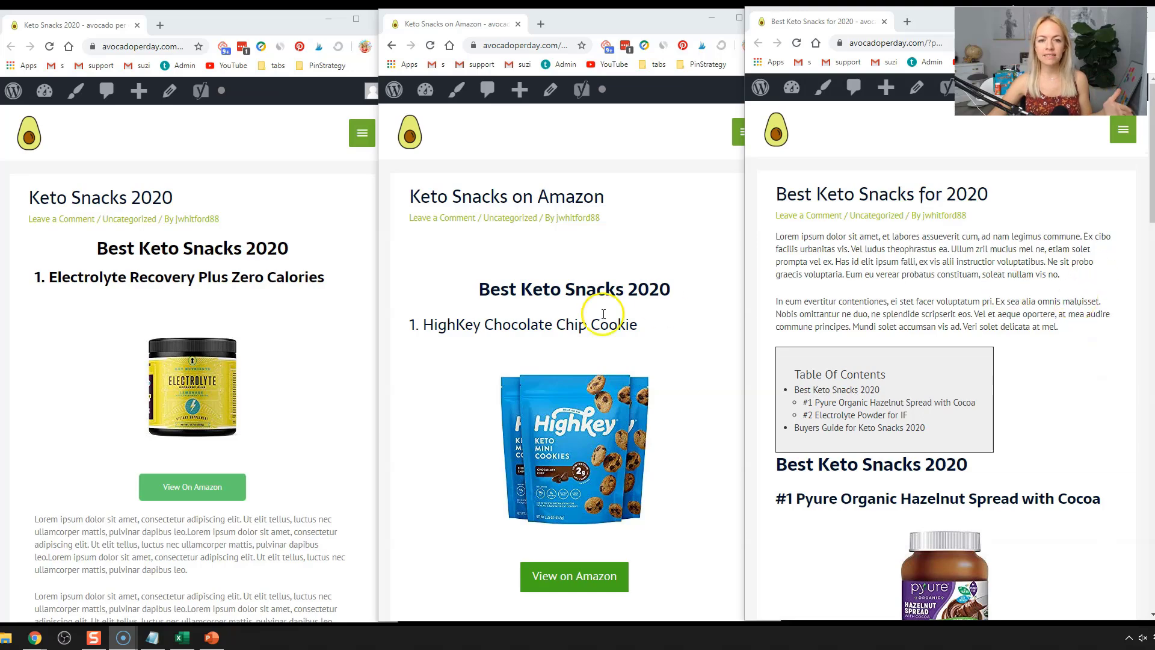
{"action": "scroll", "coordinate": [611, 293], "scroll_direction": "down", "scroll_amount": 2}
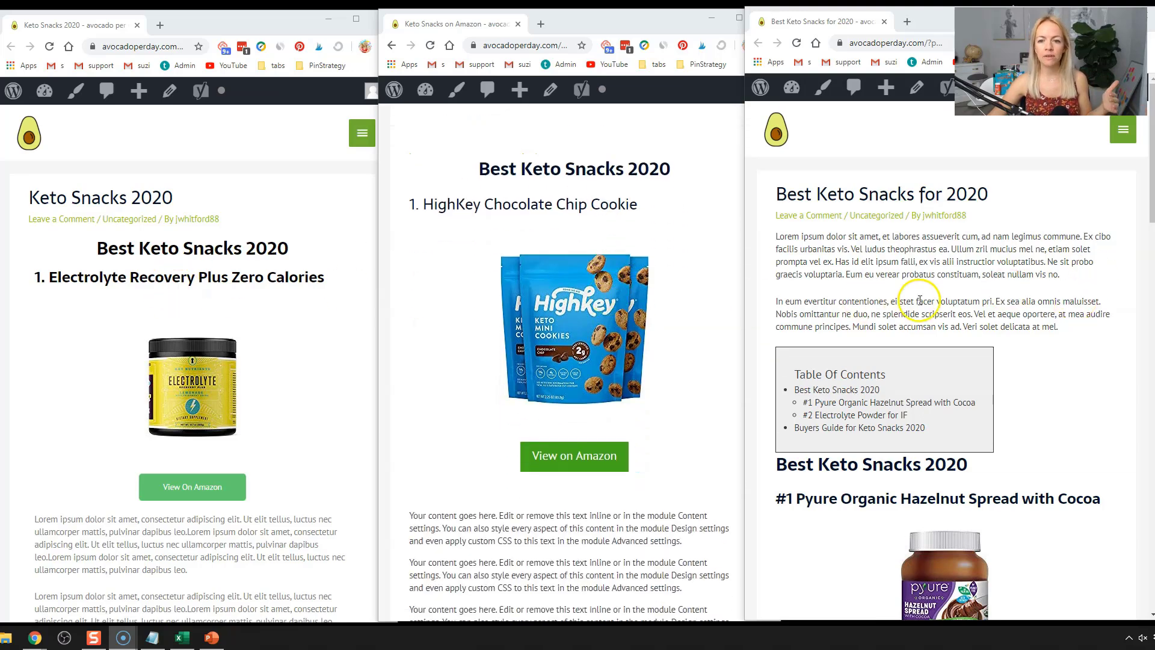
{"action": "scroll", "coordinate": [918, 304], "scroll_direction": "down", "scroll_amount": 1}
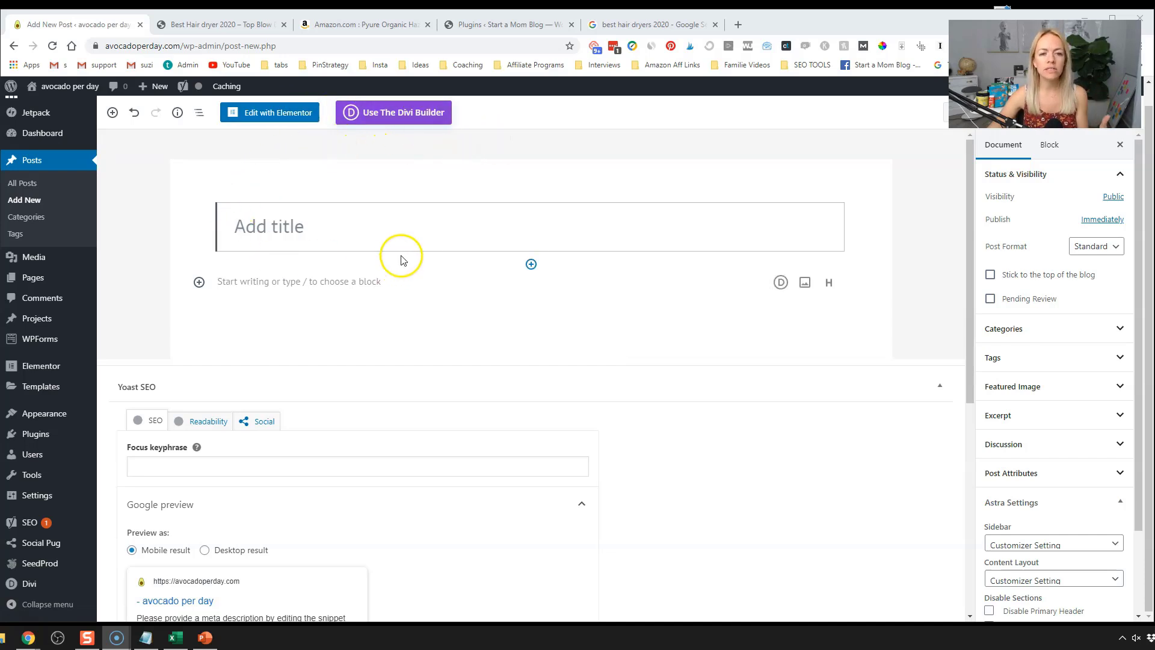
{"action": "left_click", "coordinate": [394, 240]}
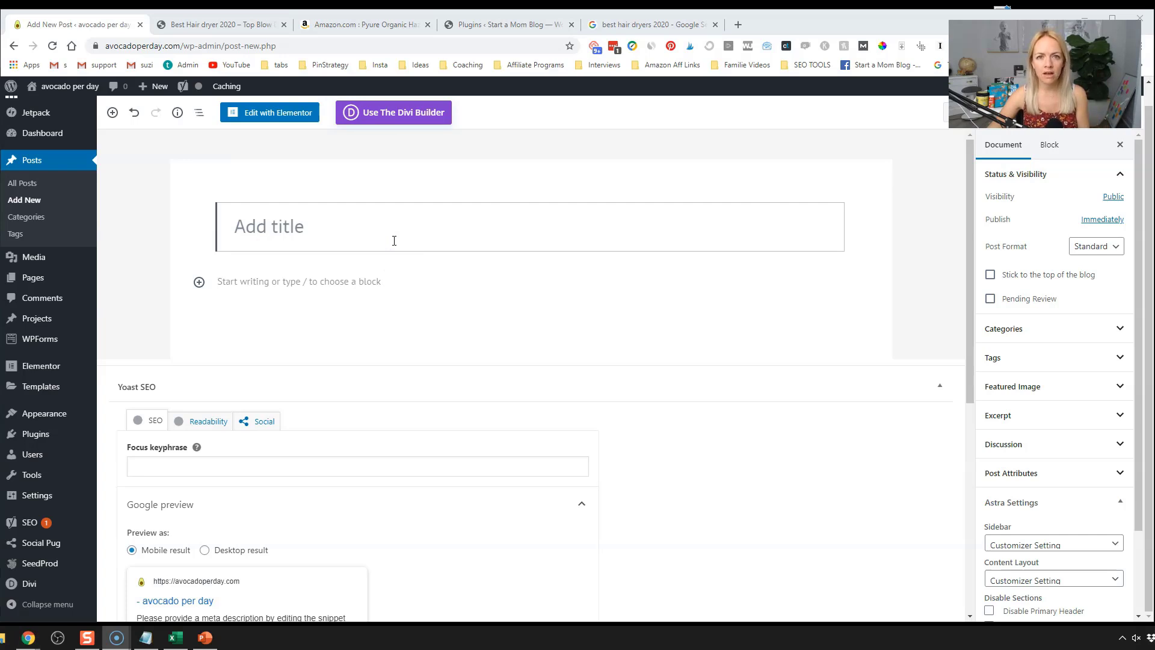
- Skim the hair dryer reference article in Chrome
{"action": "left_click", "coordinate": [223, 27]}
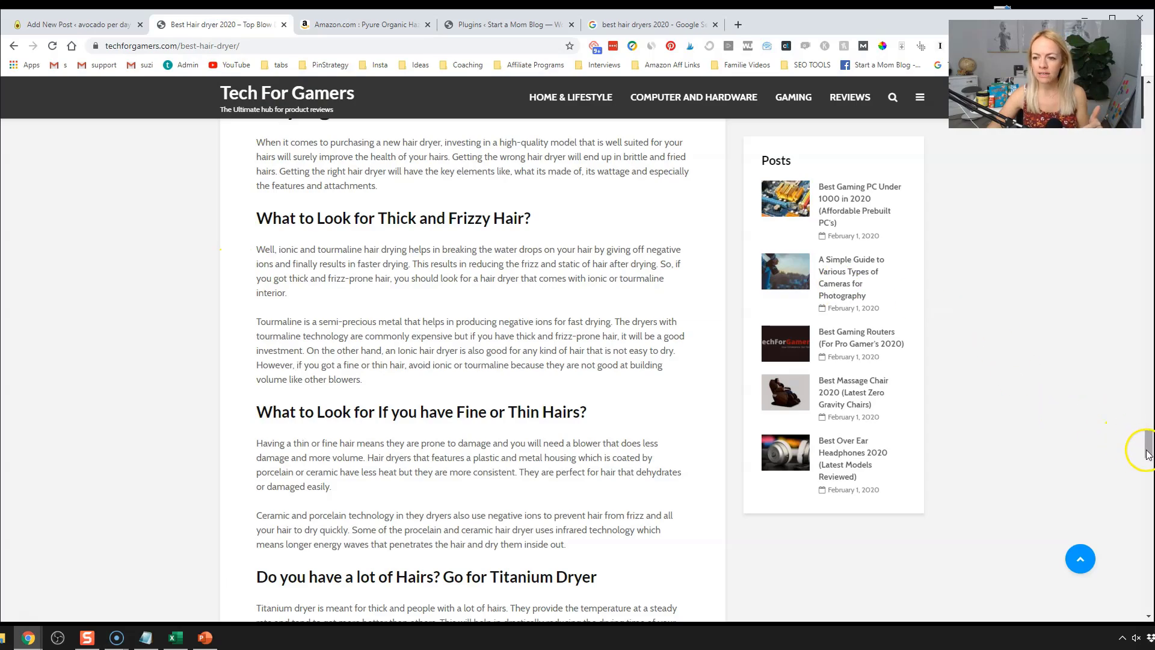
{"action": "left_click_drag", "start_coordinate": [1149, 455], "coordinate": [1148, 153]}
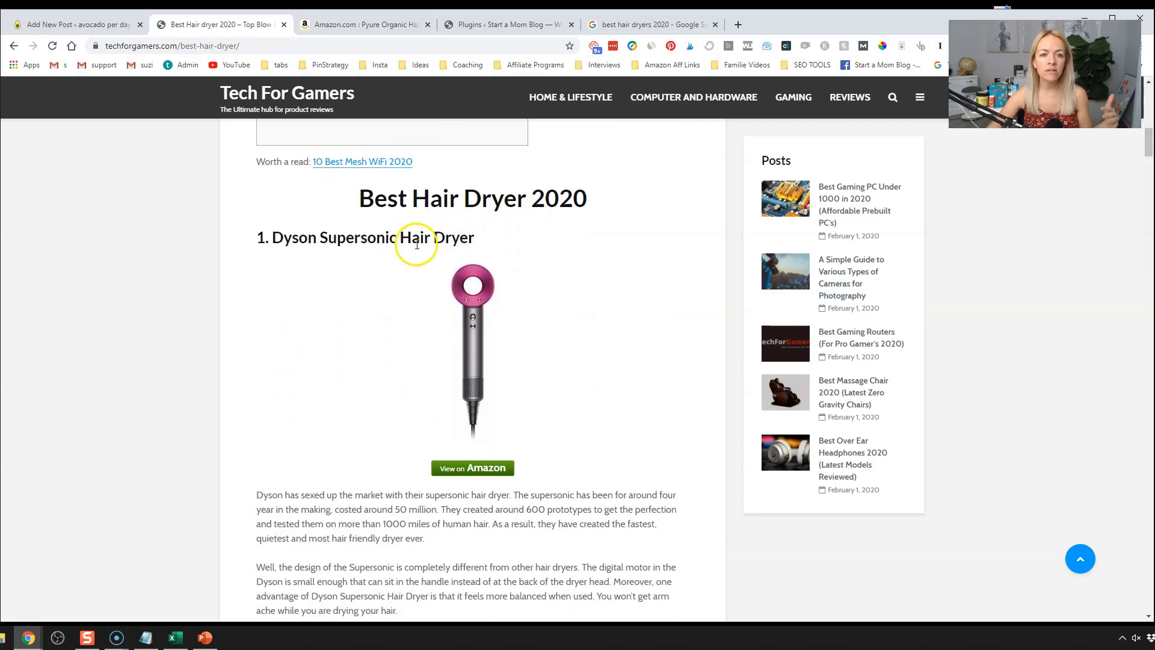
{"action": "scroll", "coordinate": [454, 520], "scroll_direction": "down", "scroll_amount": 4}
{"action": "scroll", "coordinate": [463, 482], "scroll_direction": "down", "scroll_amount": 6}
{"action": "scroll", "coordinate": [512, 403], "scroll_direction": "down", "scroll_amount": 4}
{"action": "scroll", "coordinate": [539, 476], "scroll_direction": "up", "scroll_amount": 5}
{"action": "scroll", "coordinate": [563, 450], "scroll_direction": "up", "scroll_amount": 2}
{"action": "scroll", "coordinate": [596, 436], "scroll_direction": "up", "scroll_amount": 2}
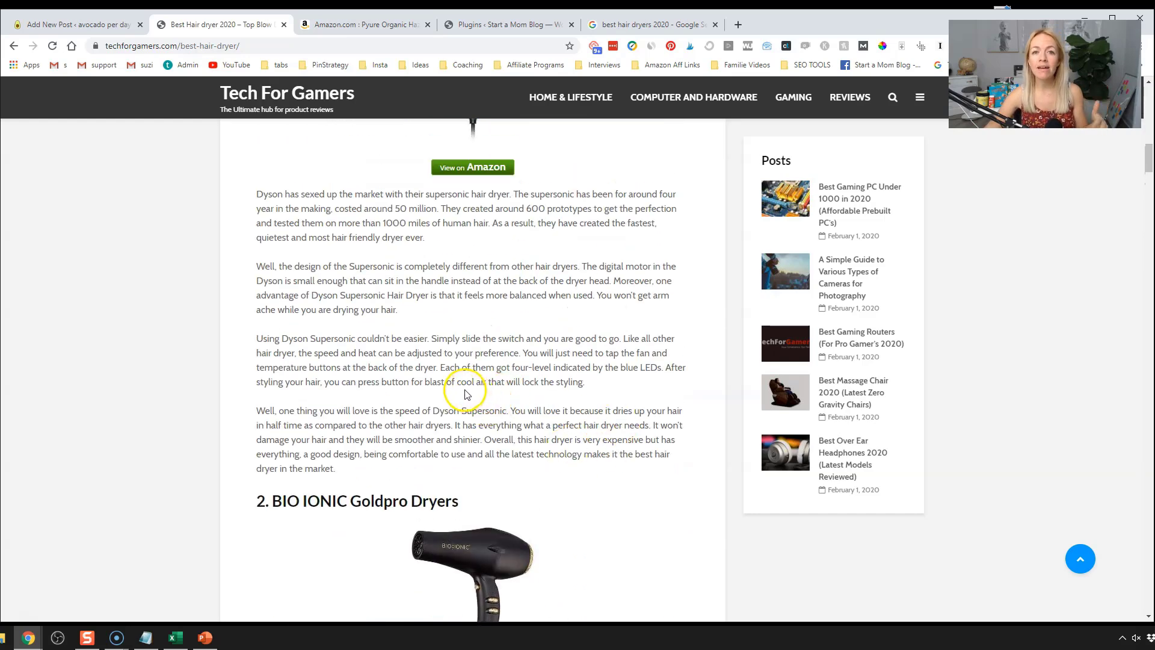
- Return to the Google results and open the Tech For Gamers 'Best Hair Dryer 2020' article
{"action": "left_click", "coordinate": [14, 46]}
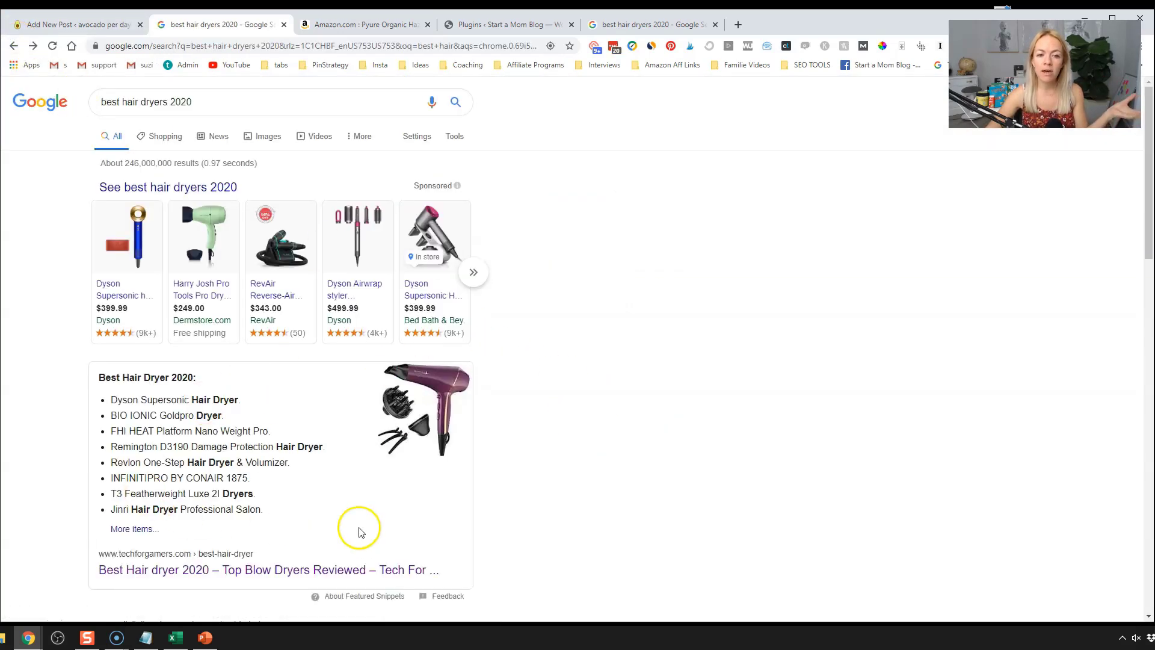
{"action": "scroll", "coordinate": [352, 527], "scroll_direction": "down", "scroll_amount": 1}
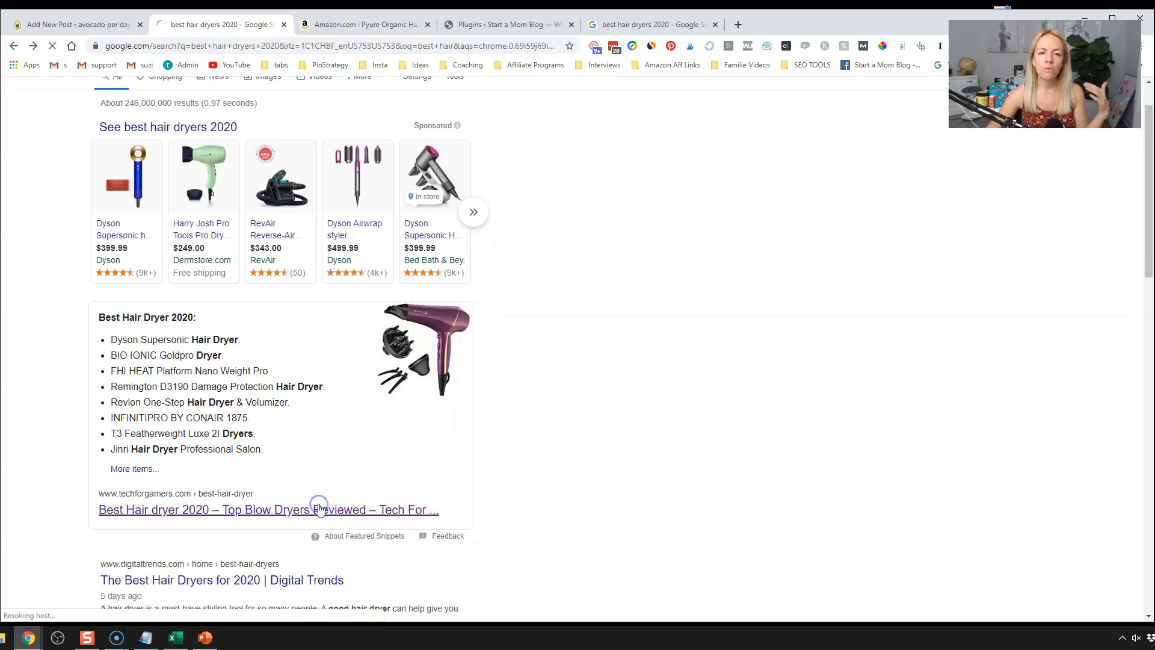
{"action": "left_click", "coordinate": [313, 506]}
{"action": "scroll", "coordinate": [370, 460], "scroll_direction": "down", "scroll_amount": 15}
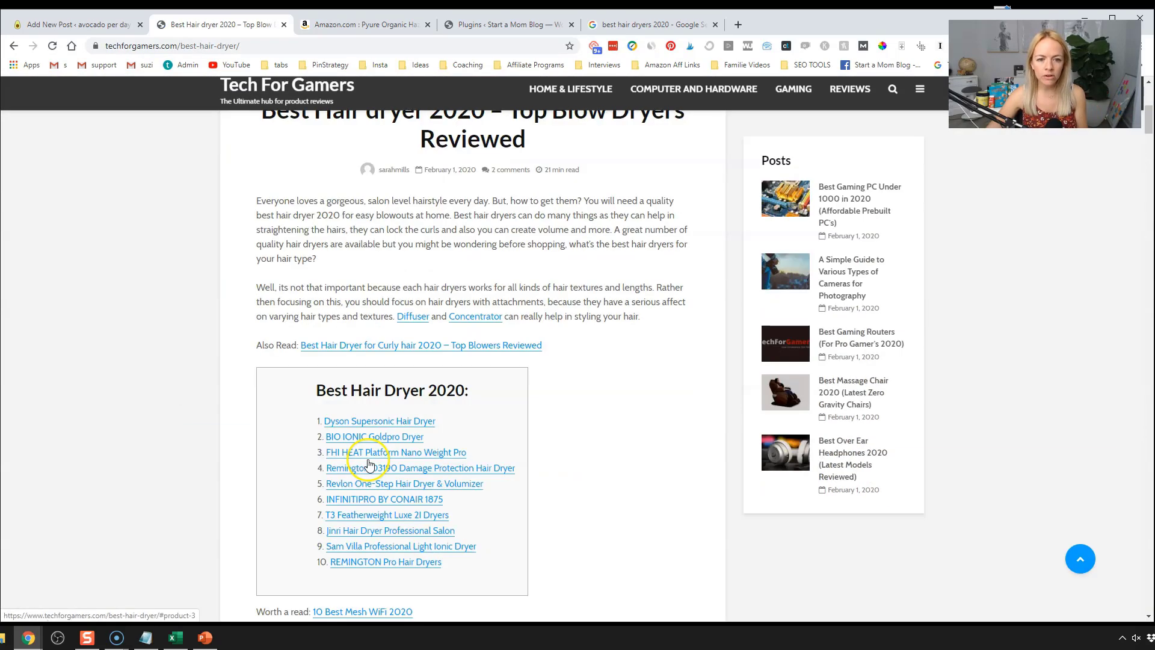
{"action": "scroll", "coordinate": [361, 456], "scroll_direction": "up", "scroll_amount": 4}
{"action": "scroll", "coordinate": [361, 457], "scroll_direction": "up", "scroll_amount": 1}
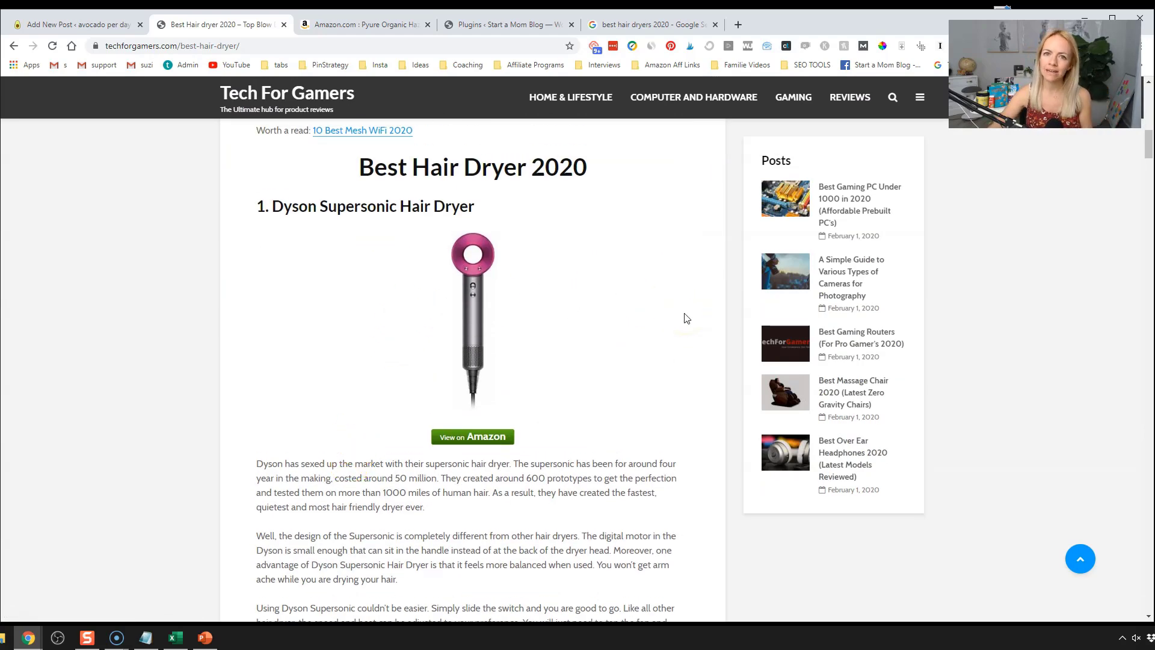
- Title the post 'Best Keto Snacks for 2020' and paste two lorem ipsum paragraphs into the body
{"action": "left_click", "coordinate": [43, 28]}
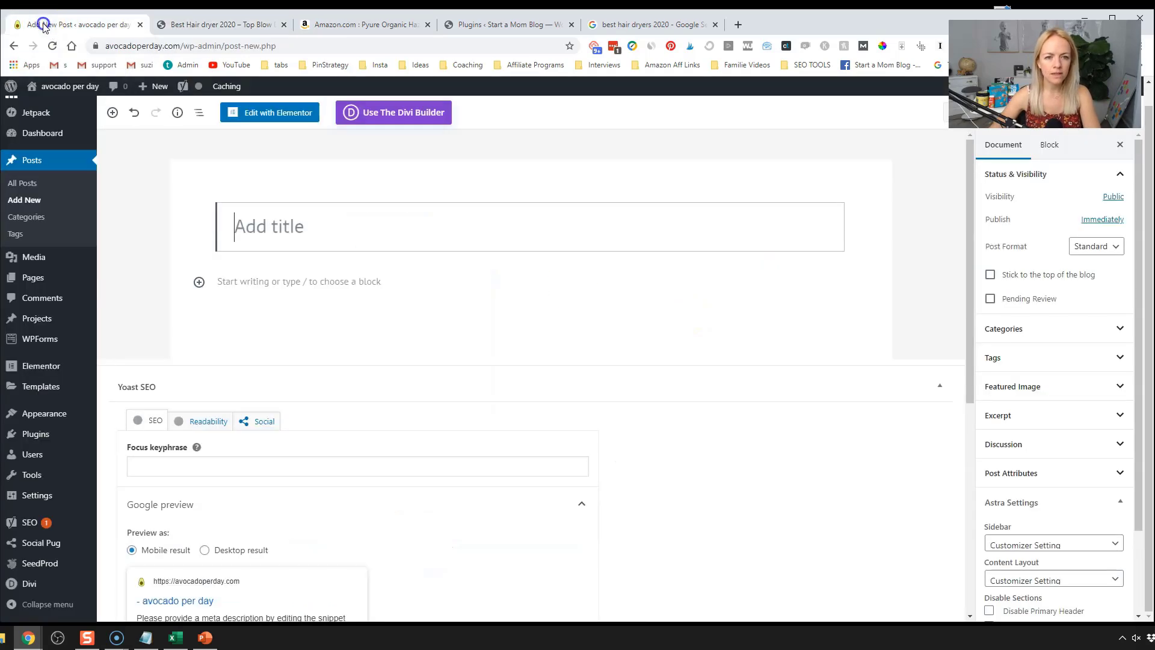
{"action": "left_click", "coordinate": [339, 236]}
{"action": "type", "text": "Best Keto Snacks for 2020"}
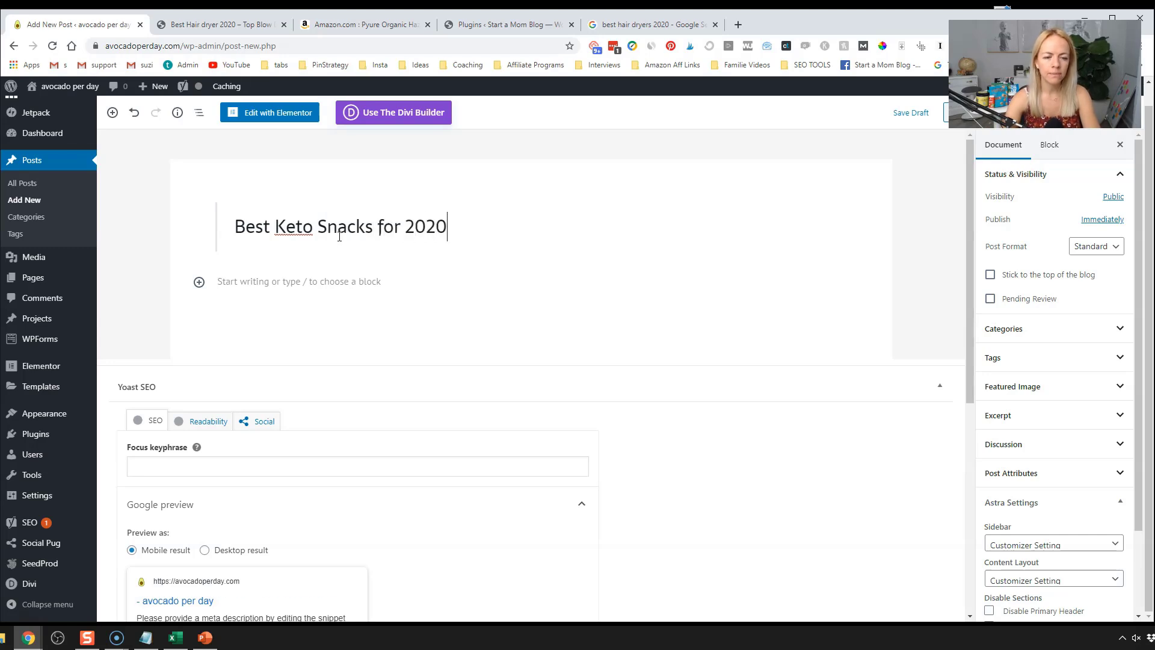
{"action": "left_click", "coordinate": [319, 282]}
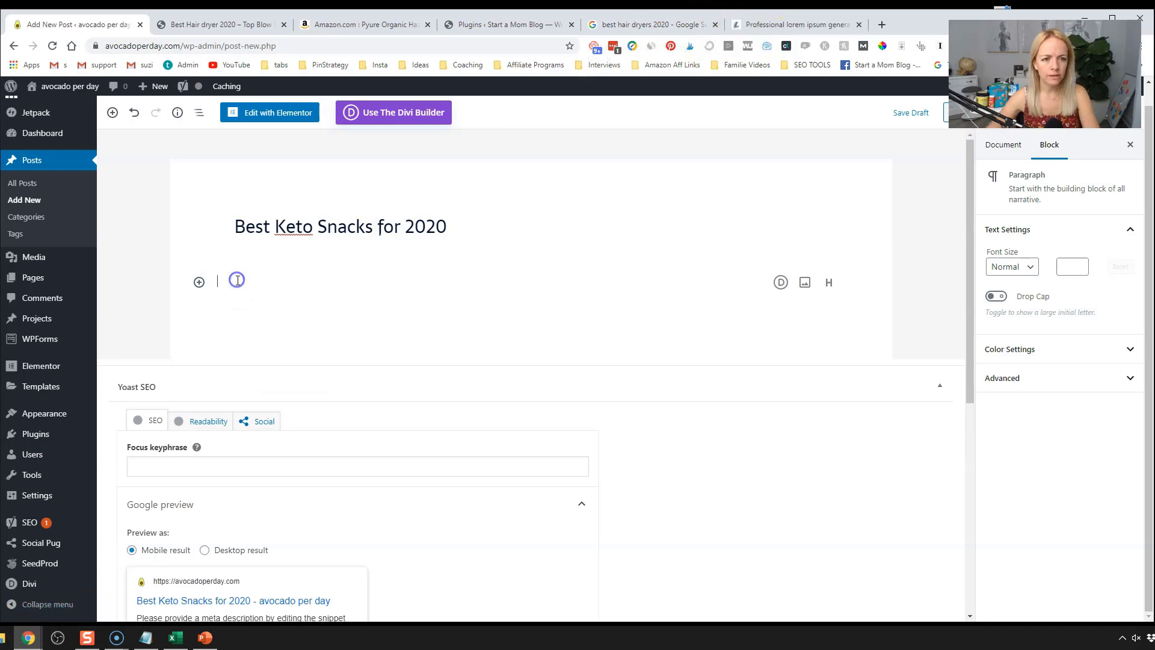
{"action": "type", "text": "Lorem ipsum dolor sit amet, et labores assueverit cum, ad nam legimus commune. Ex cibo facilis urbanitas vis. Vel ludus theophrastus ea. Ullum zril mucius mel ne, etiam solet prompta vel ex. Has id elit ipsum falli, ex vis alii instructior voluptatibus. Ne sit probo graecis voluptaria. Eum eu verear probatus constituam, soleat nullam vis no.\\nIn eum evertitur contentiones, ei stet facer voluptatum pri. Ex sea alia omnis maluisset. Nobis omittantur ne duo, ne splendide scripserit eos. Vel et aeque oportere, at mea audire commune principes. Mundi solet accumsan vis ad. Veri solet delicata at mel."}
{"action": "left_click", "coordinate": [331, 380]}
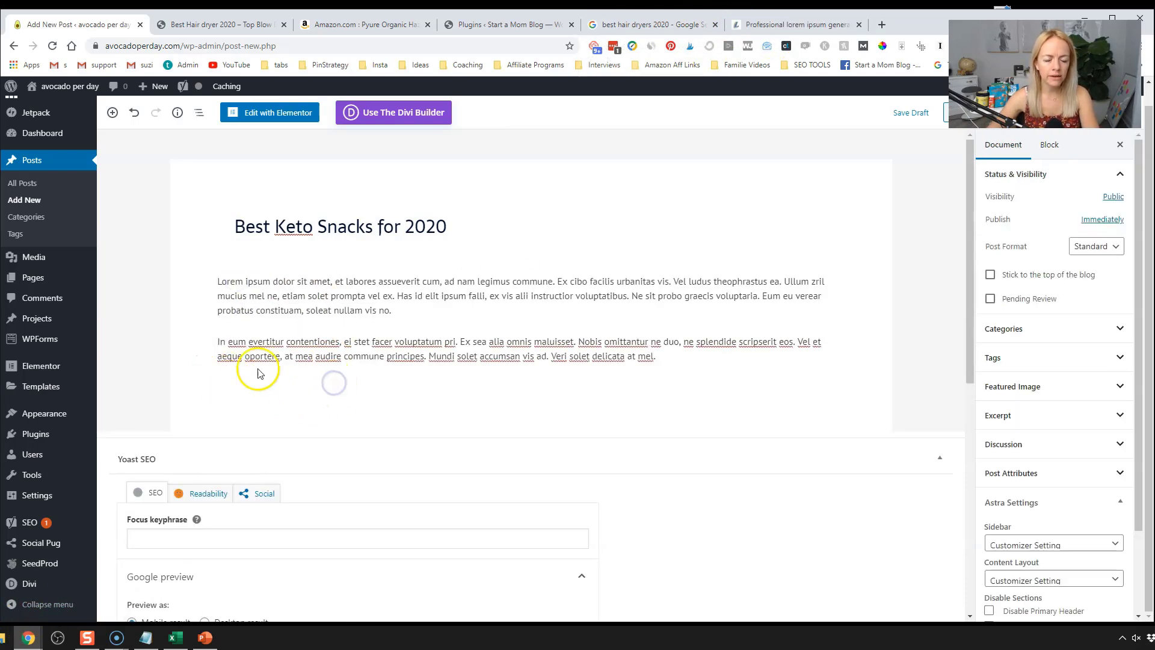
- Glance over the hair dryer article again for layout reference
{"action": "left_click", "coordinate": [198, 27]}
{"action": "scroll", "coordinate": [340, 266], "scroll_direction": "down", "scroll_amount": 5}
{"action": "scroll", "coordinate": [379, 325], "scroll_direction": "up", "scroll_amount": 5}
{"action": "scroll", "coordinate": [524, 179], "scroll_direction": "up", "scroll_amount": 5}
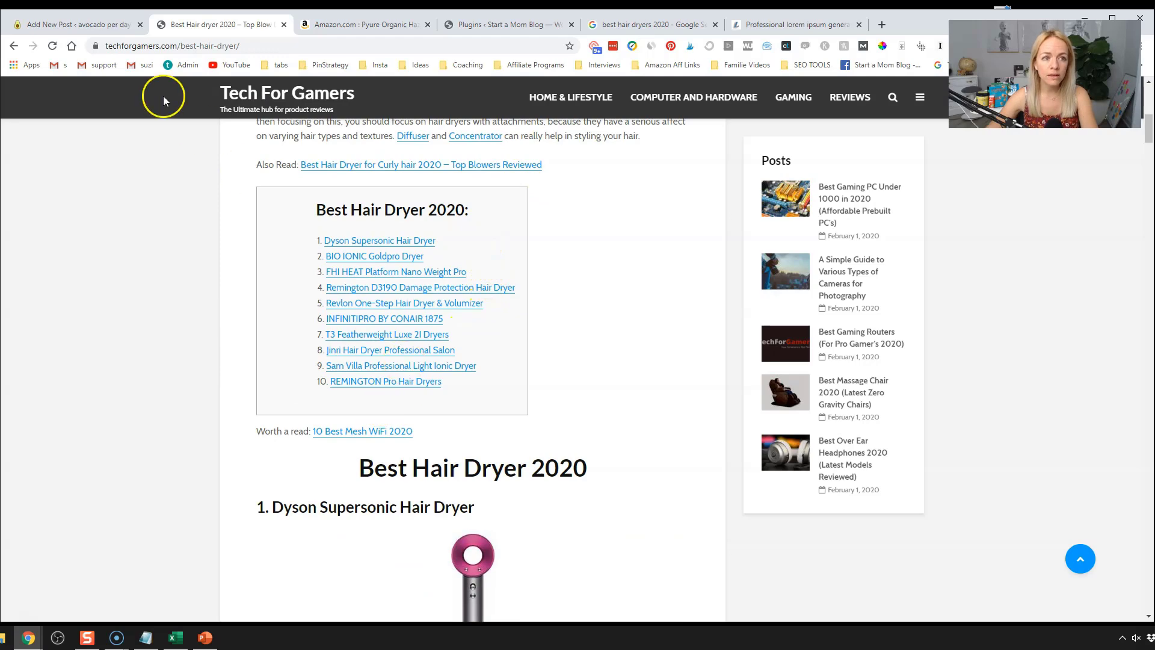
- Start a new empty block after the second lorem ipsum paragraph
{"action": "left_click", "coordinate": [98, 27]}
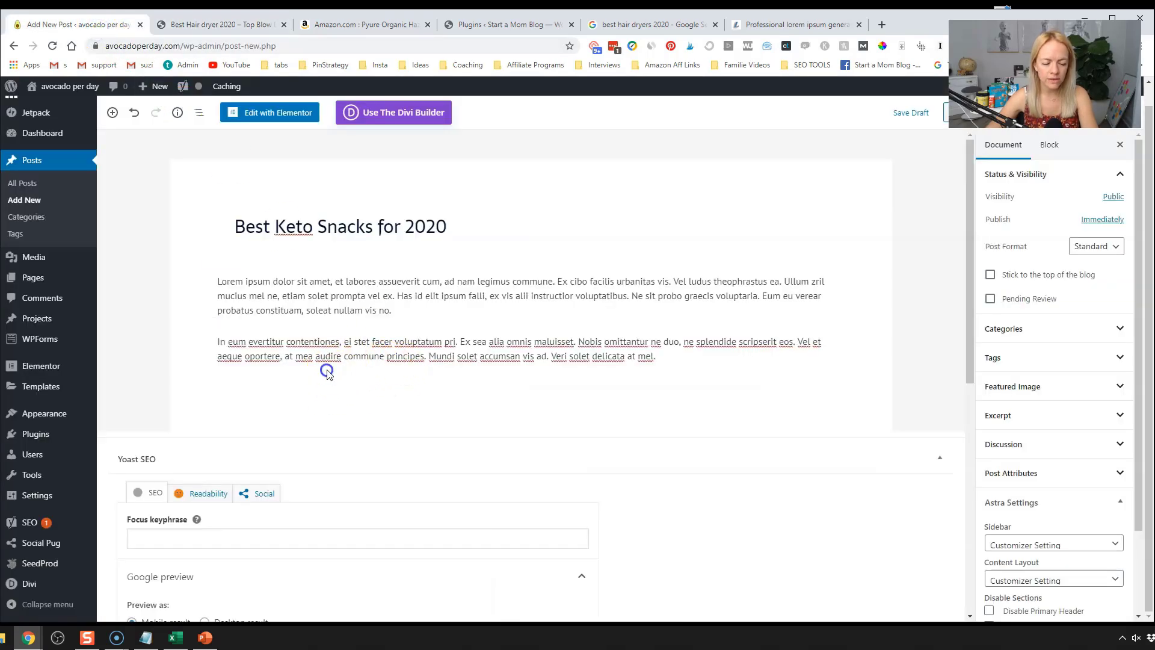
{"action": "left_click", "coordinate": [226, 368]}
{"action": "left_click", "coordinate": [666, 357]}
{"action": "key", "text": "Return"}
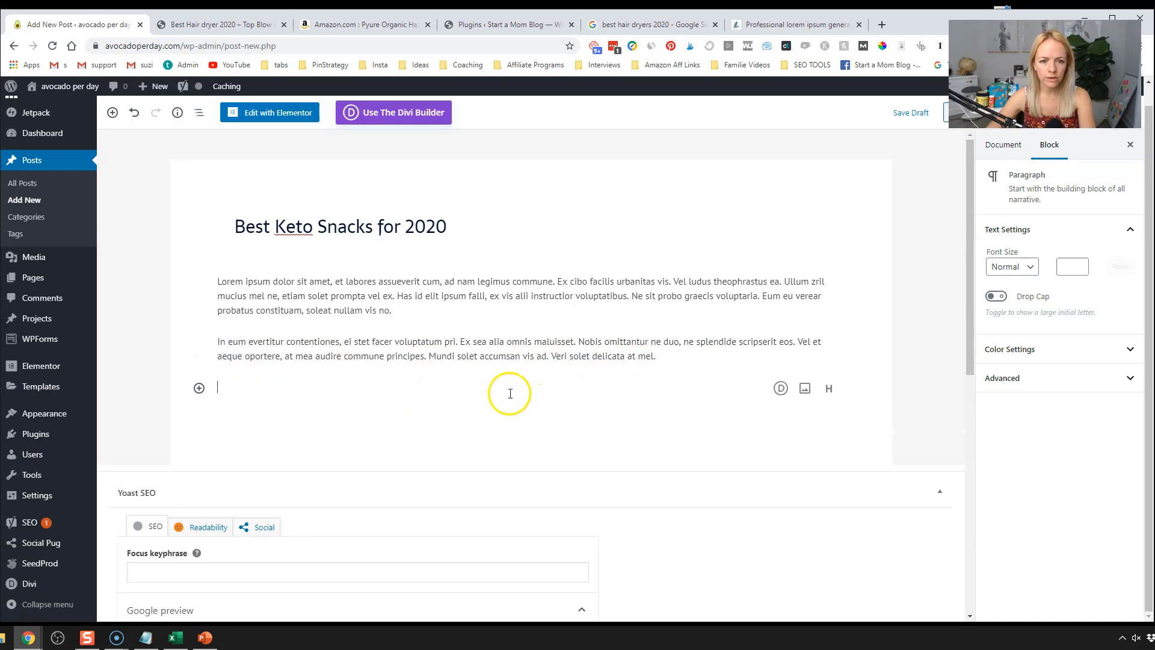
- Insert an Ultimate Addons Table of Contents block after the intro paragraphs, with an empty block below
{"action": "left_click", "coordinate": [199, 390]}
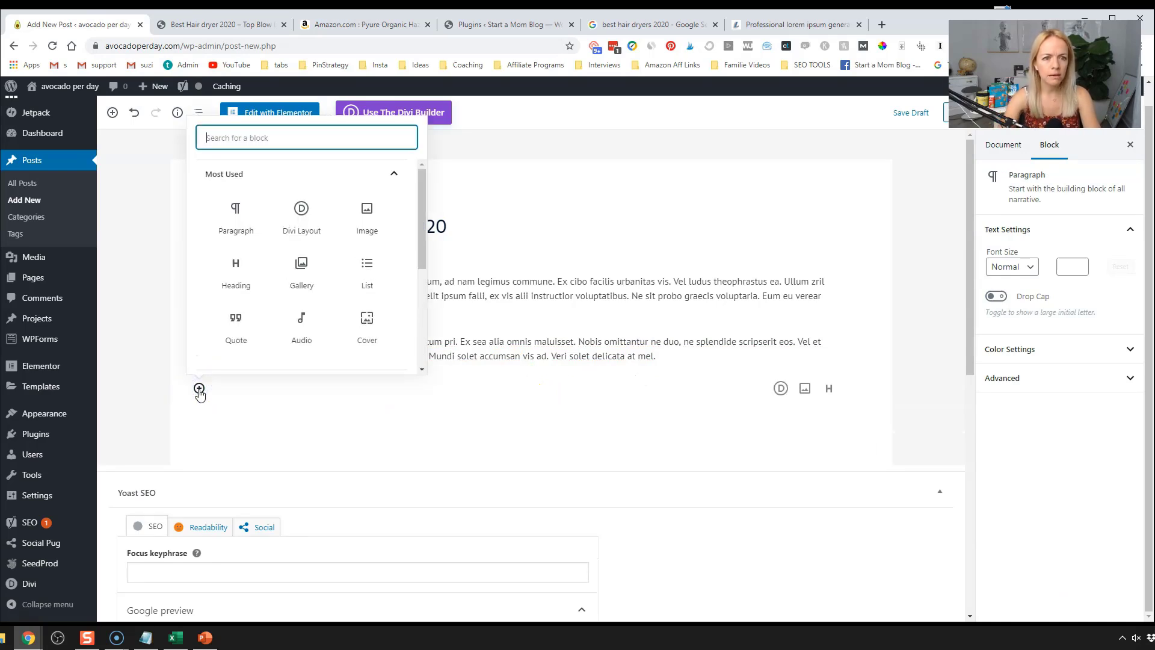
{"action": "type", "text": "table"}
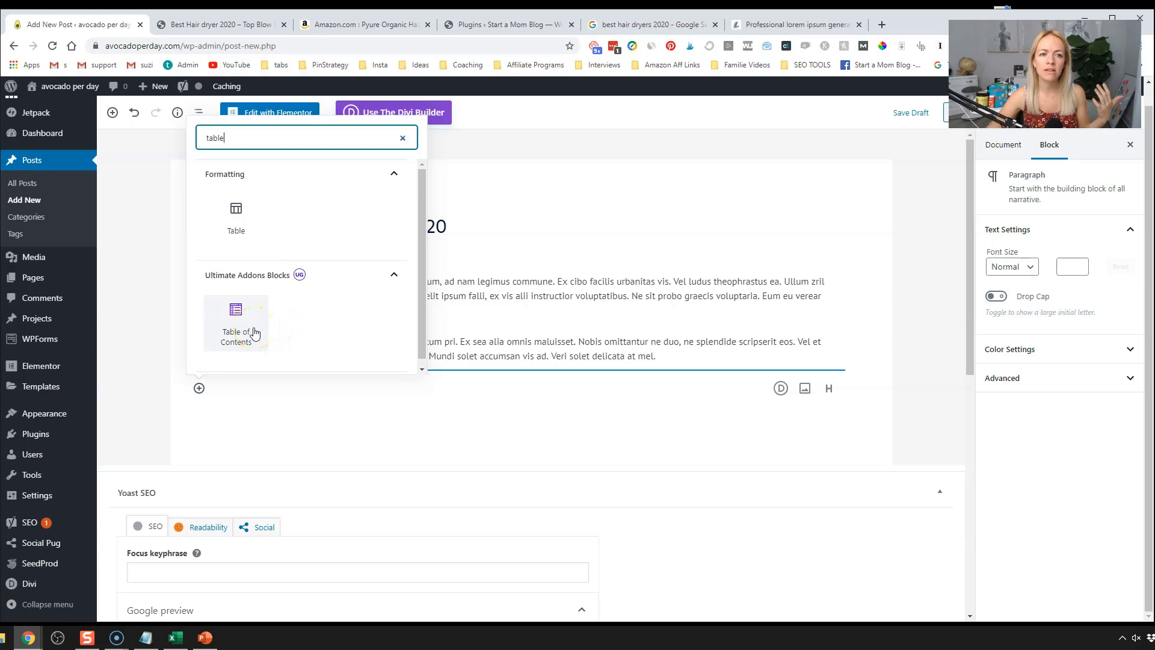
{"action": "left_click", "coordinate": [255, 333]}
{"action": "scroll", "coordinate": [364, 458], "scroll_direction": "down", "scroll_amount": 2}
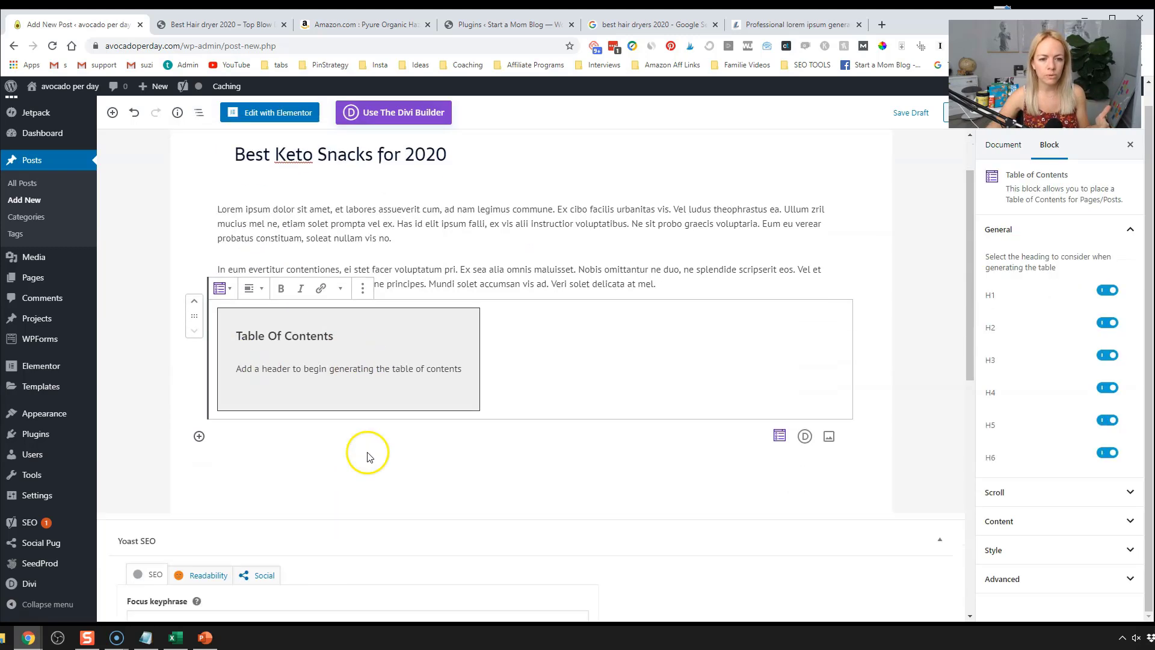
{"action": "left_click", "coordinate": [262, 394]}
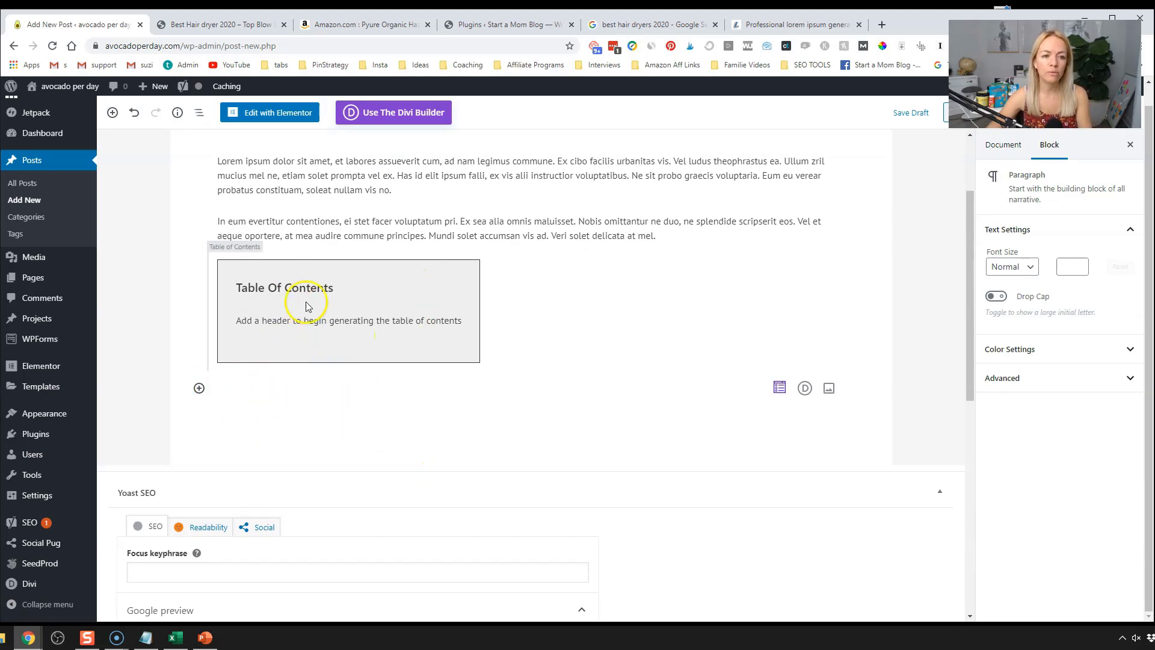
{"action": "scroll", "coordinate": [304, 284], "scroll_direction": "up", "scroll_amount": 1}
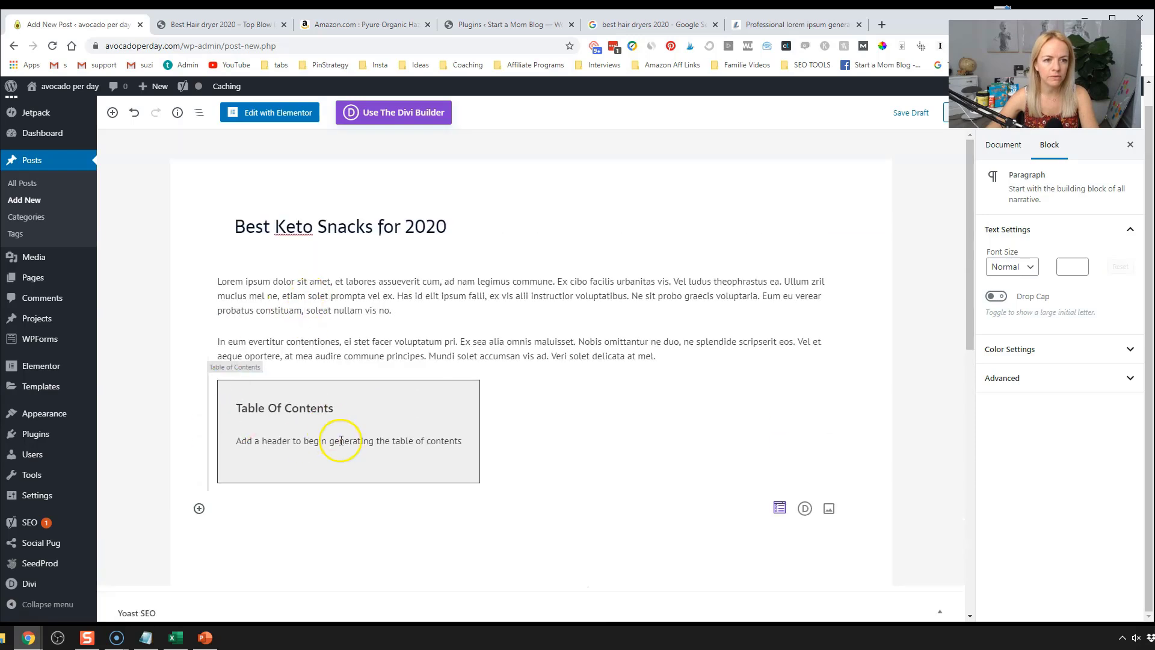
- Write 'Best Keto Snacks 2020' below the table of contents and convert it to an H2 heading
{"action": "left_click", "coordinate": [198, 448]}
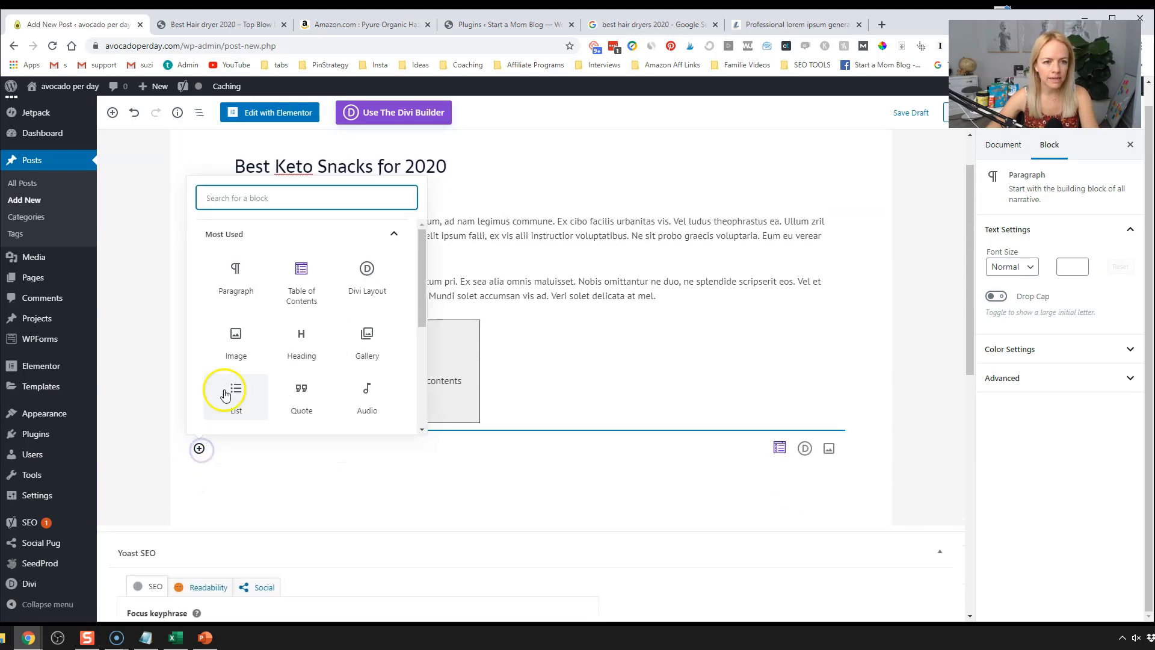
{"action": "left_click", "coordinate": [247, 295]}
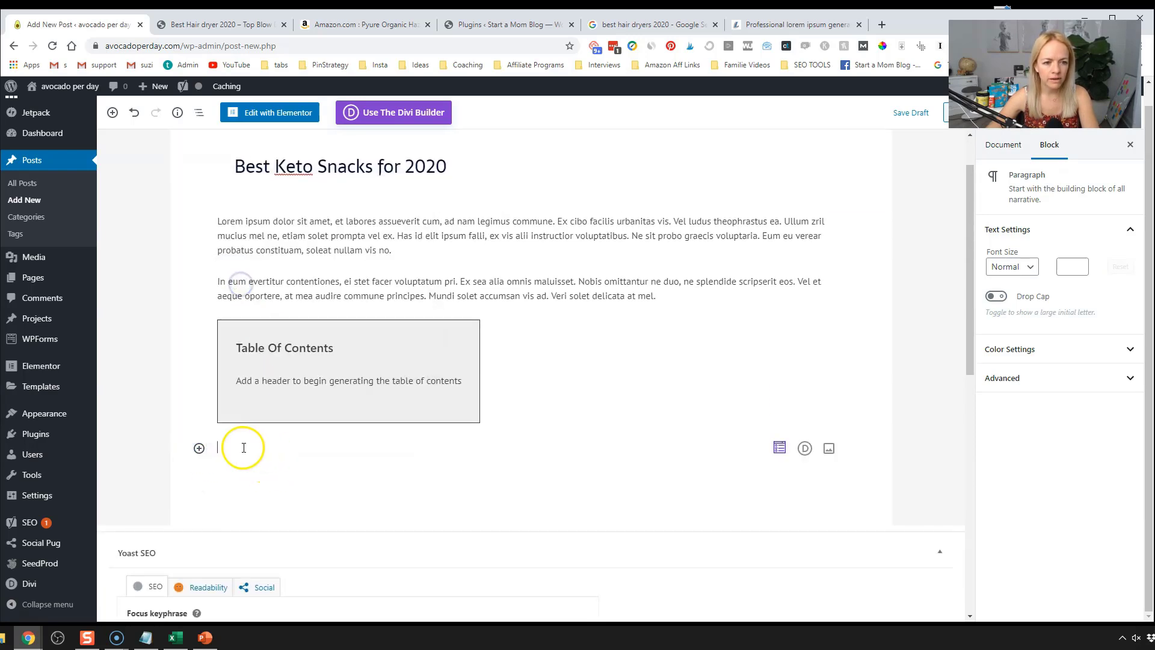
{"action": "left_click", "coordinate": [264, 444]}
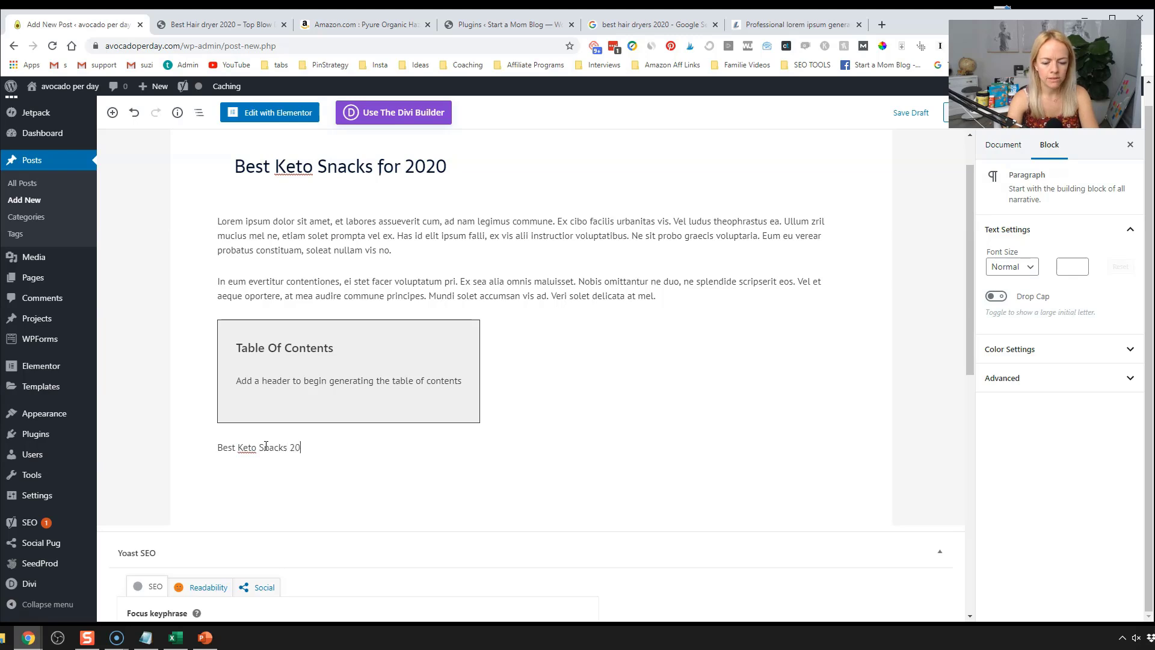
{"action": "key", "text": "Return"}
{"action": "left_click", "coordinate": [252, 414]}
{"action": "left_click", "coordinate": [223, 388]}
{"action": "left_click", "coordinate": [245, 455]}
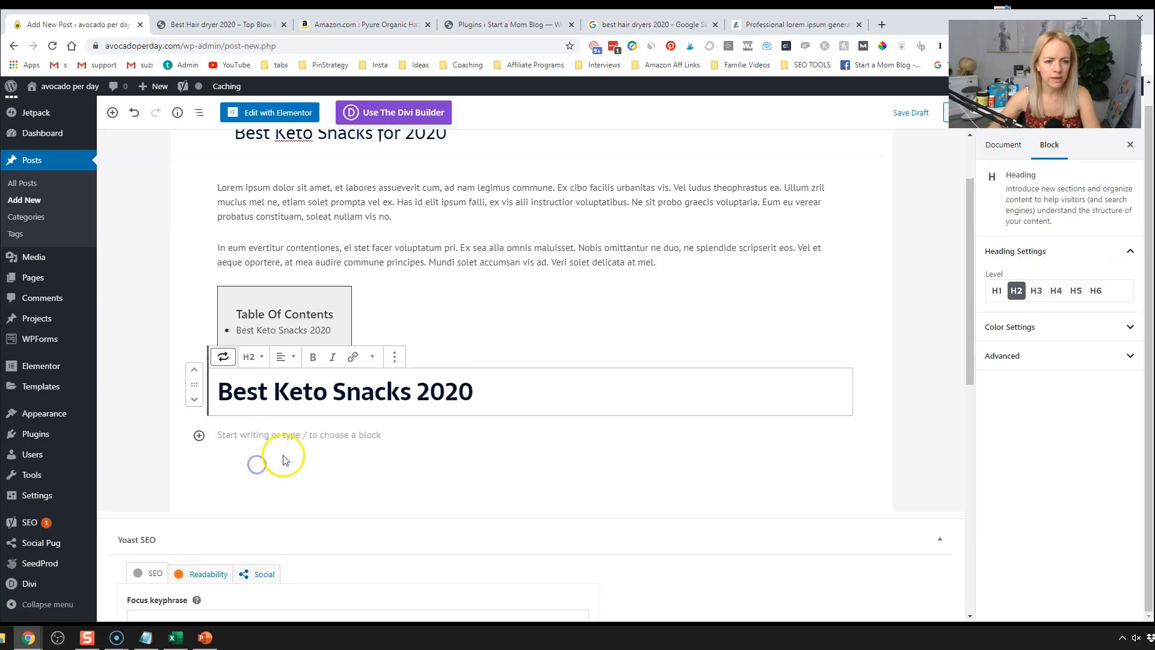
{"action": "left_click", "coordinate": [323, 435]}
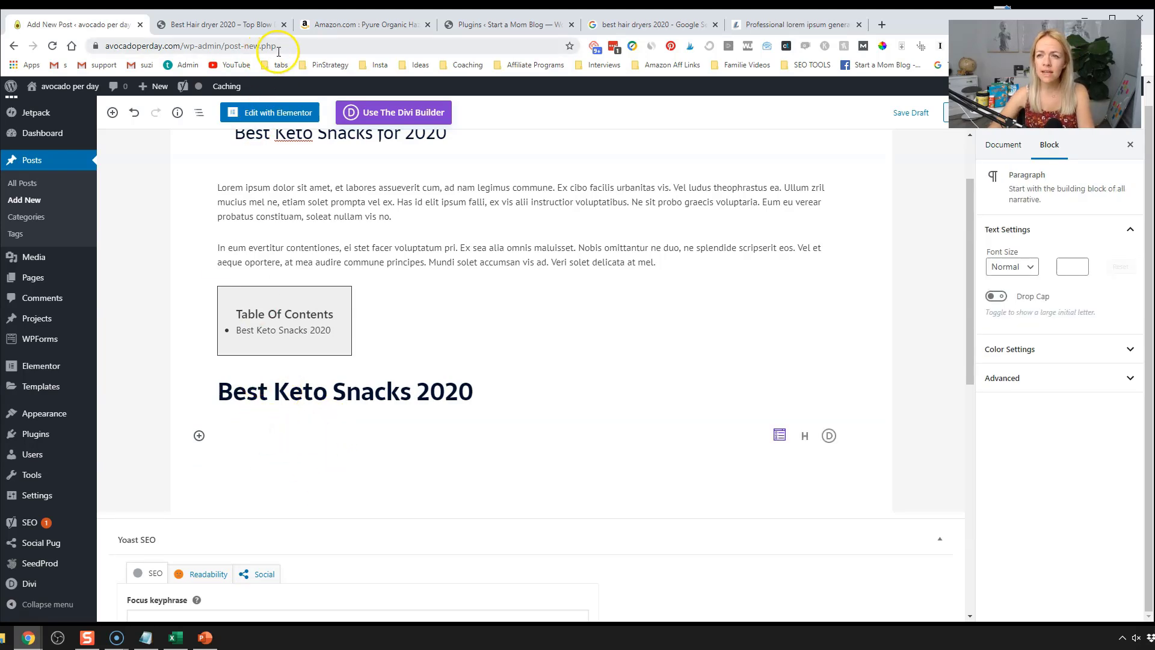
- On Amazon, close the SiteStripe text link popup and select the 'Pyure Organic Hazelnut Spread with Cocoa' title
{"action": "left_click", "coordinate": [332, 27]}
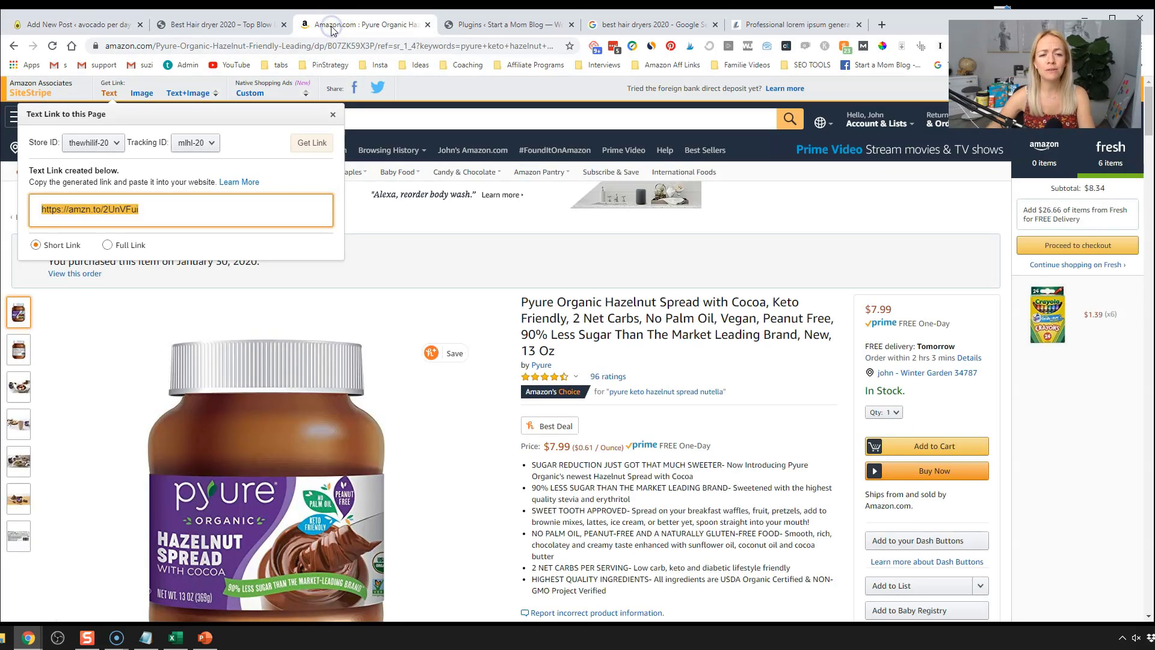
{"action": "left_click", "coordinate": [598, 334]}
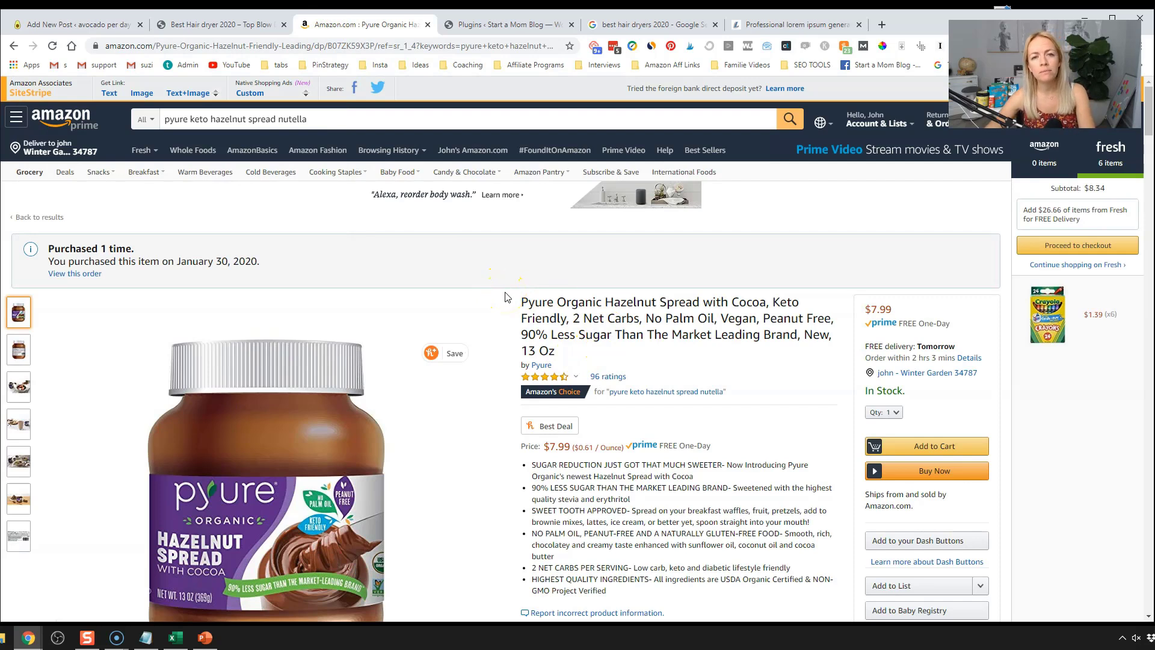
{"action": "left_click", "coordinate": [541, 326]}
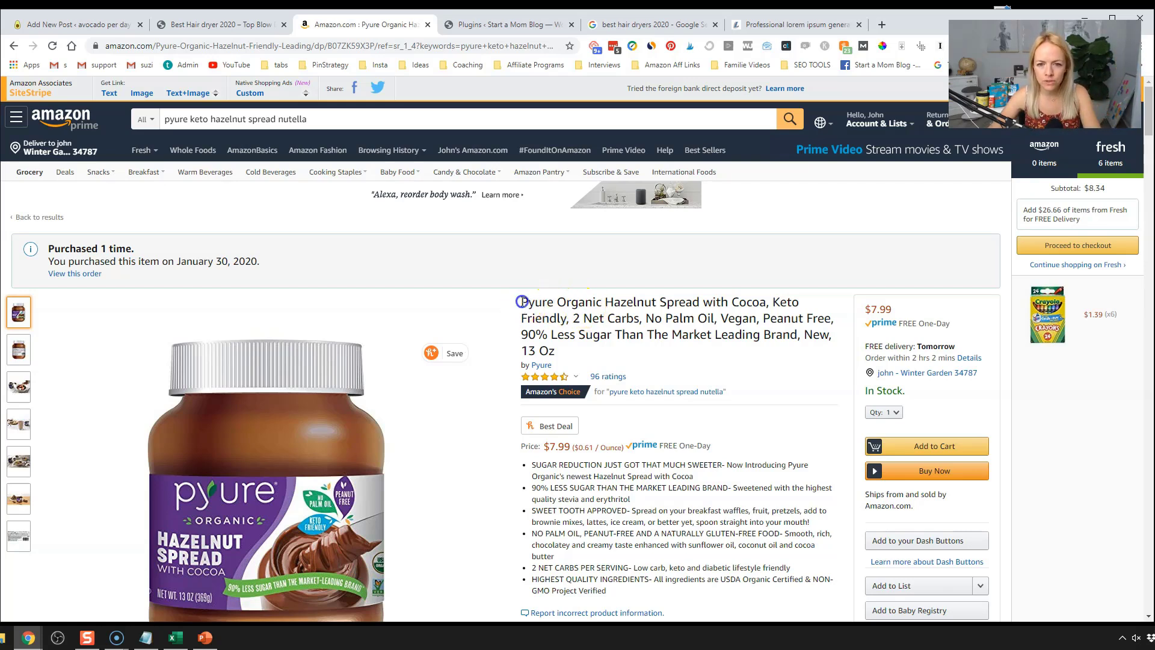
{"action": "left_click_drag", "start_coordinate": [522, 302], "coordinate": [766, 305]}
{"action": "key", "text": "ctrl+c"}
- Paste the Pyure product name into the empty block and prefix it with '#1'
{"action": "left_click", "coordinate": [78, 24]}
{"action": "left_click", "coordinate": [239, 450]}
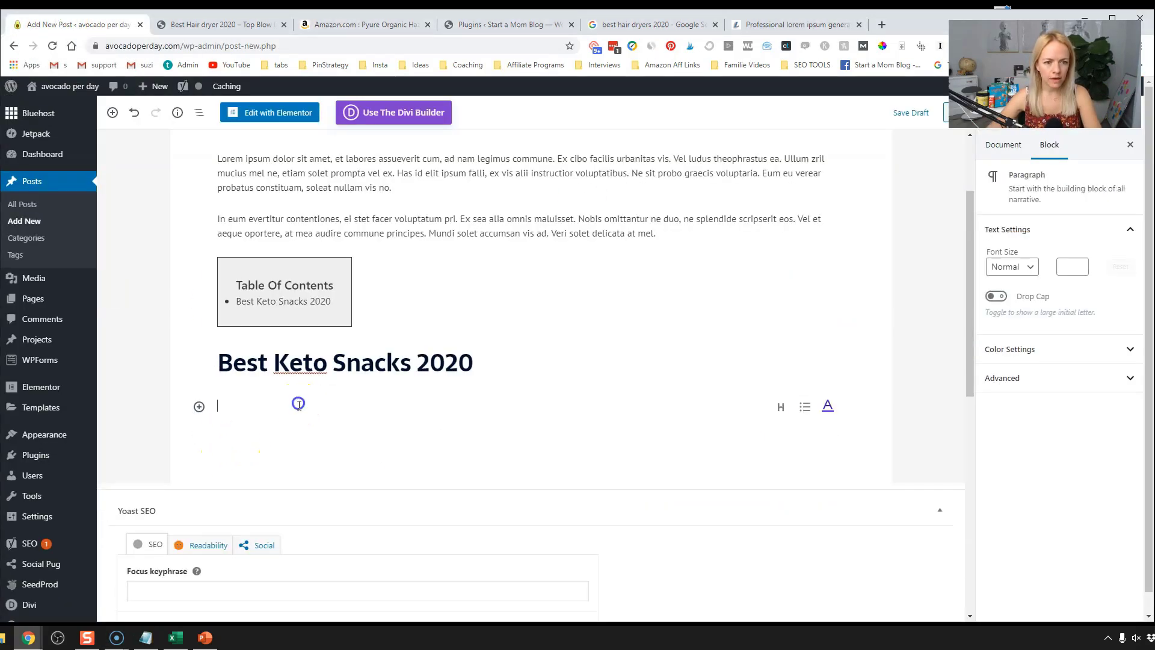
{"action": "key", "text": "ctrl+v"}
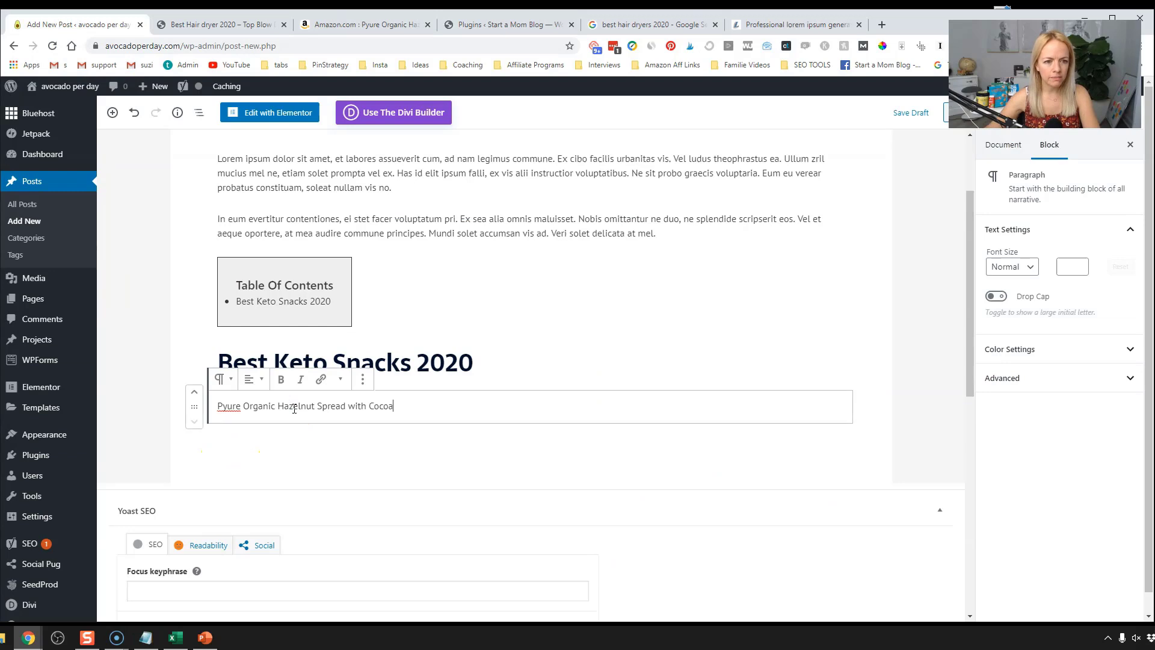
{"action": "left_click", "coordinate": [224, 408]}
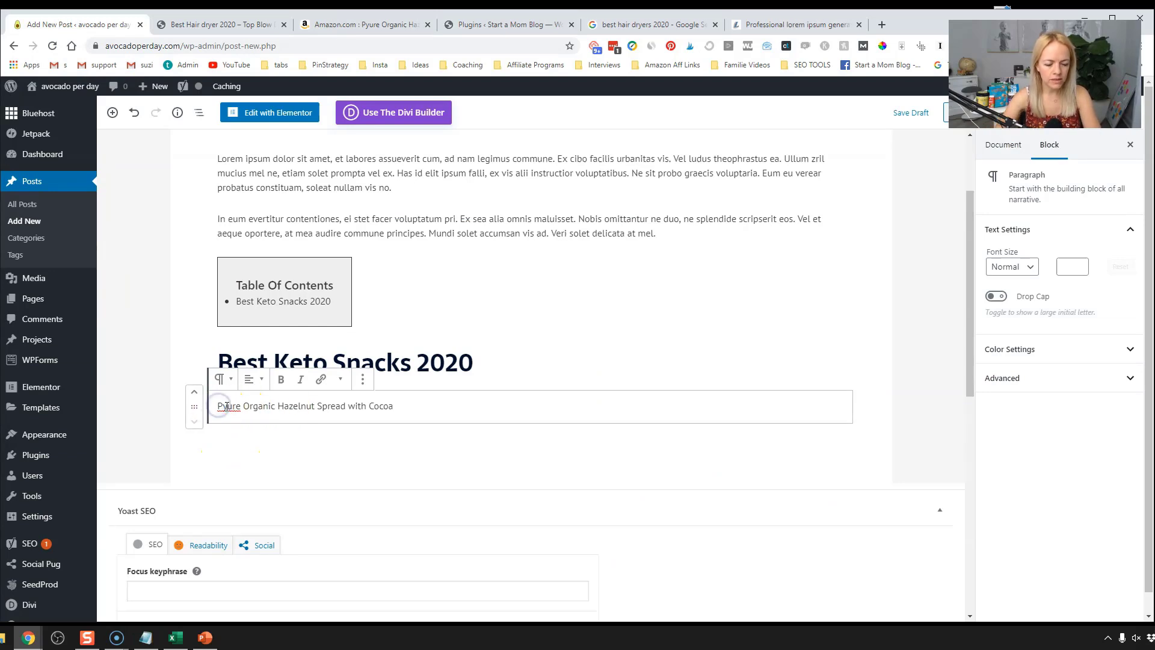
{"action": "type", "text": "#1"}
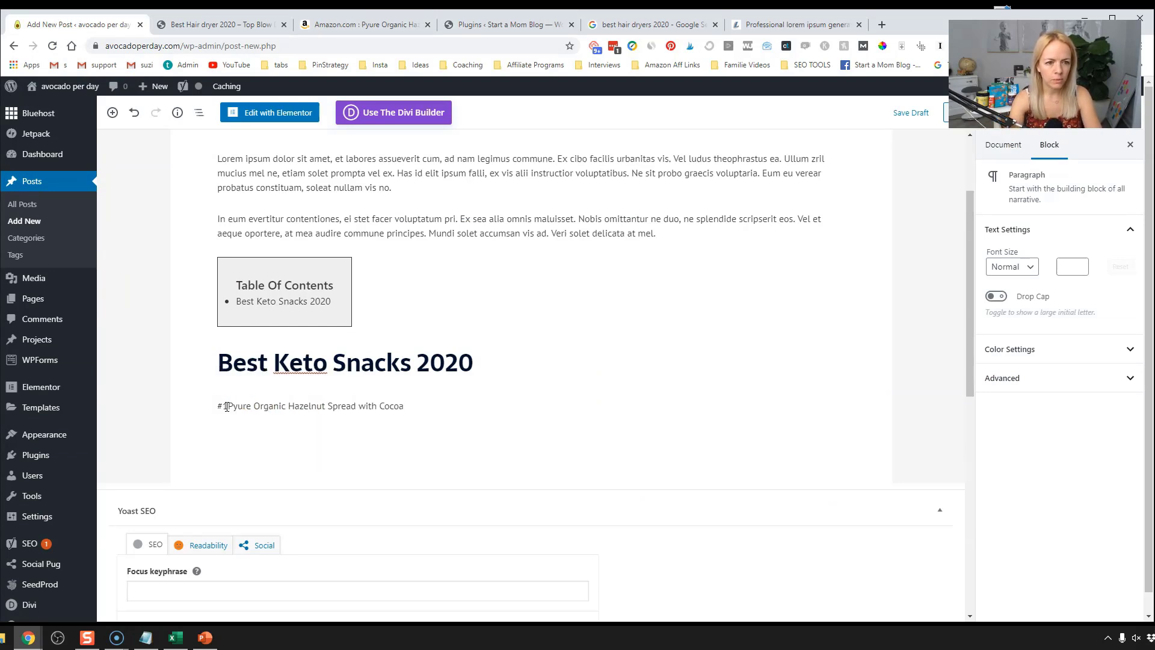
{"action": "left_click", "coordinate": [267, 409]}
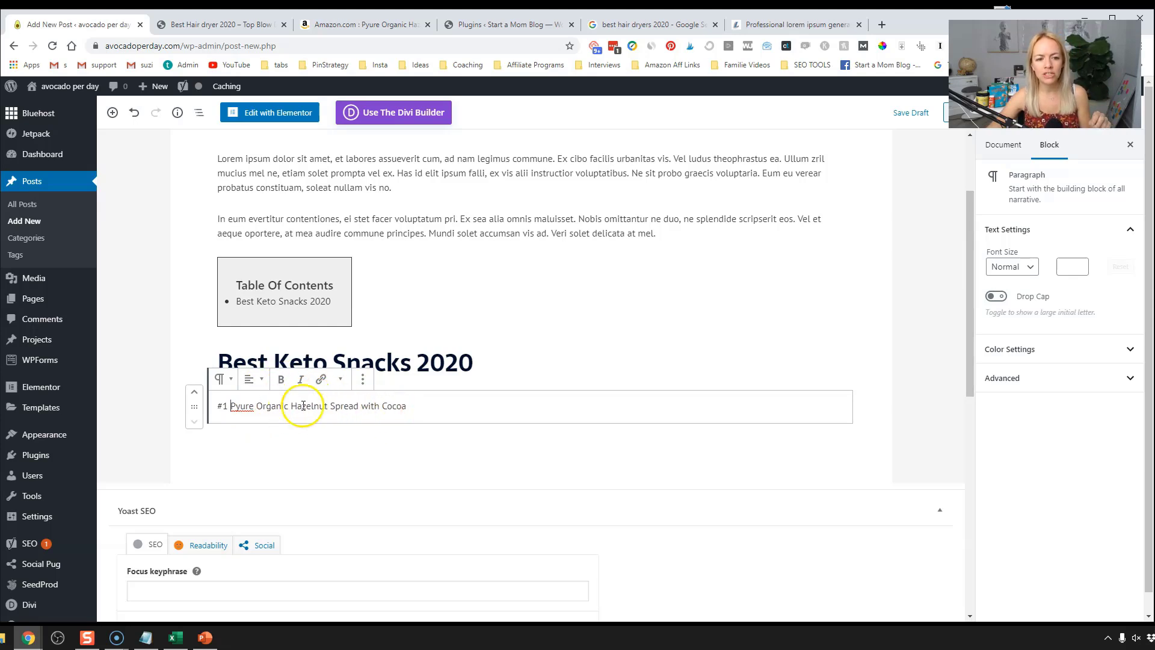
{"action": "left_click", "coordinate": [226, 407]}
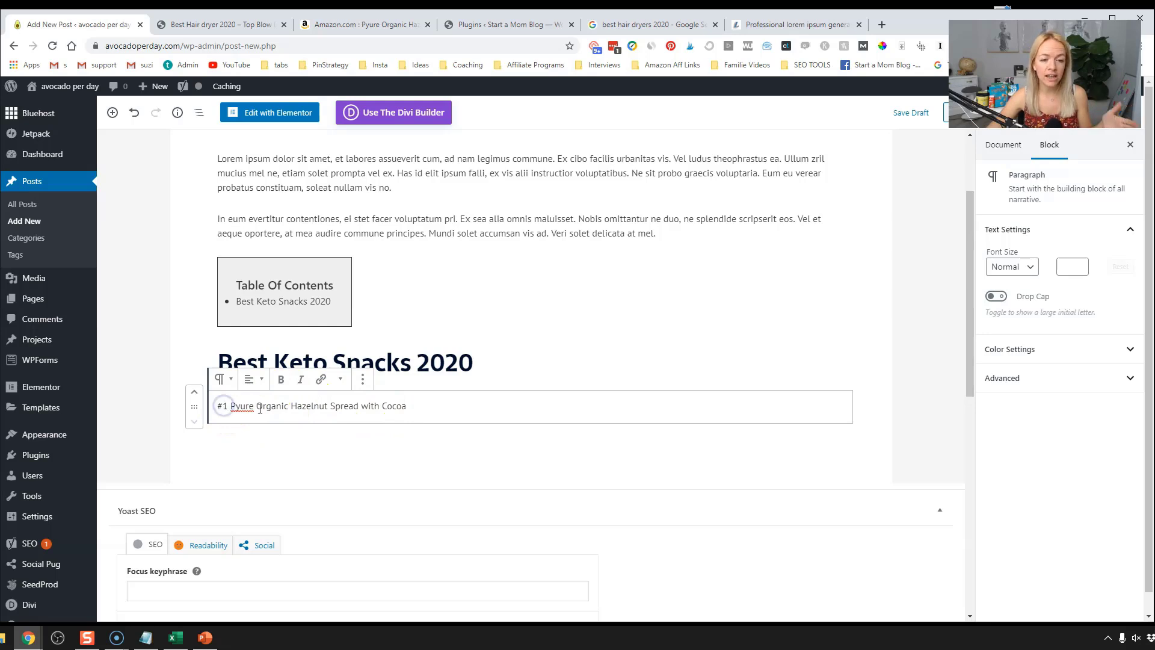
- Convert the '#1 Pyure Organic Hazelnut Spread with Cocoa' line into an H3 heading
{"action": "scroll", "coordinate": [323, 394], "scroll_direction": "down", "scroll_amount": 1}
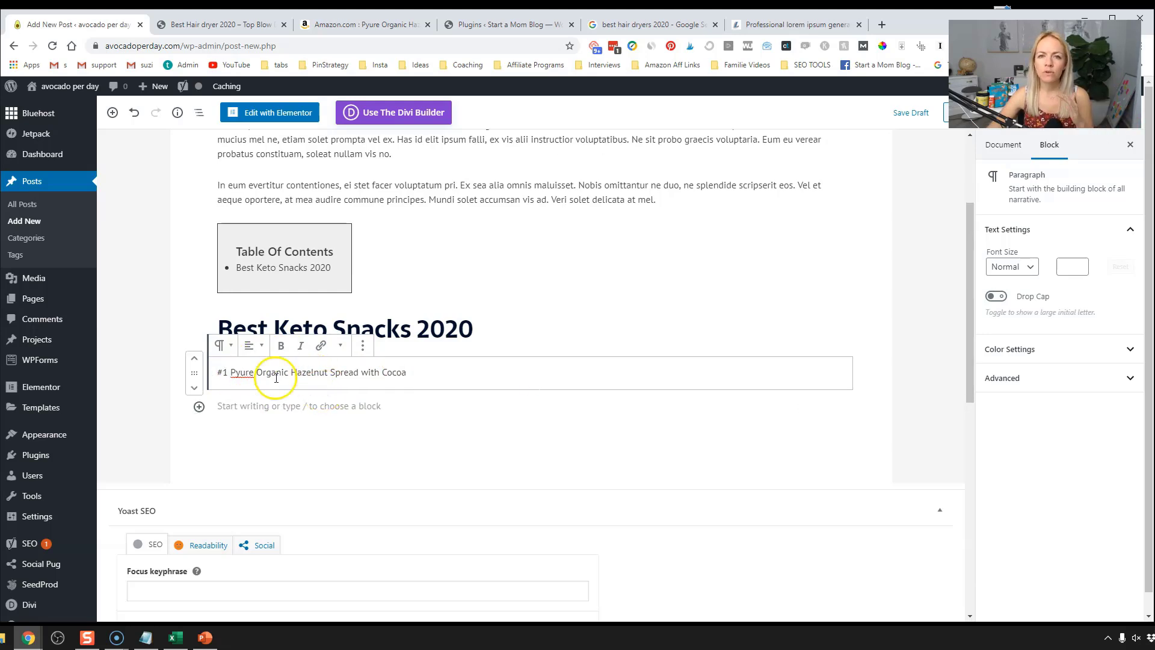
{"action": "left_click", "coordinate": [256, 373]}
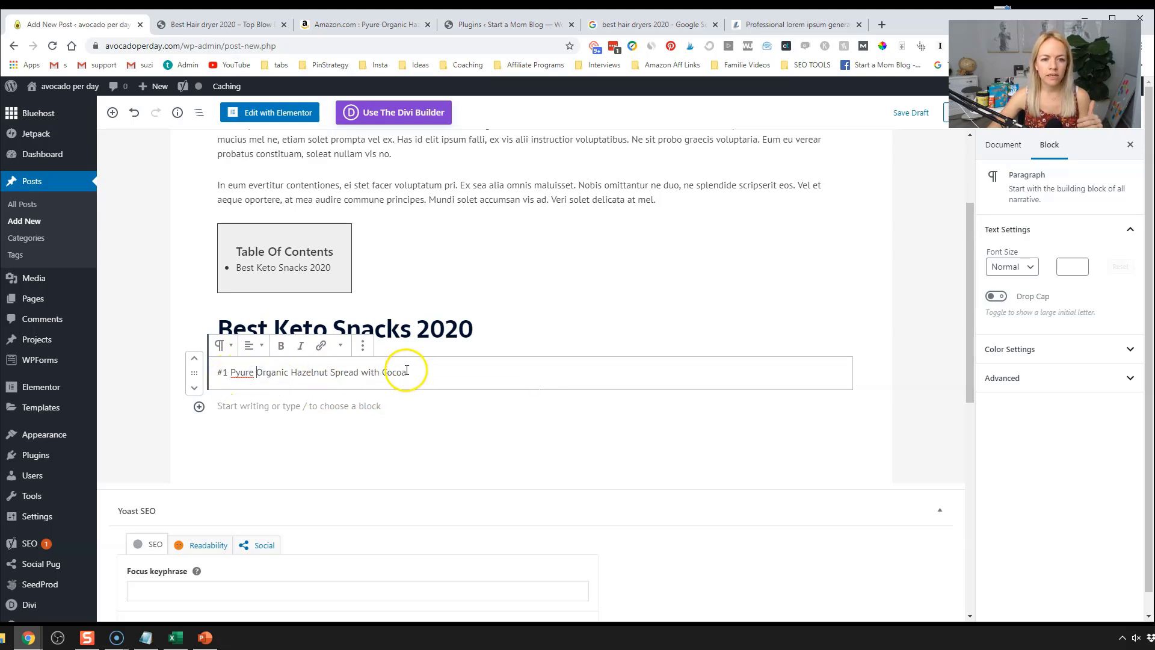
{"action": "left_click_drag", "start_coordinate": [399, 374], "coordinate": [236, 372]}
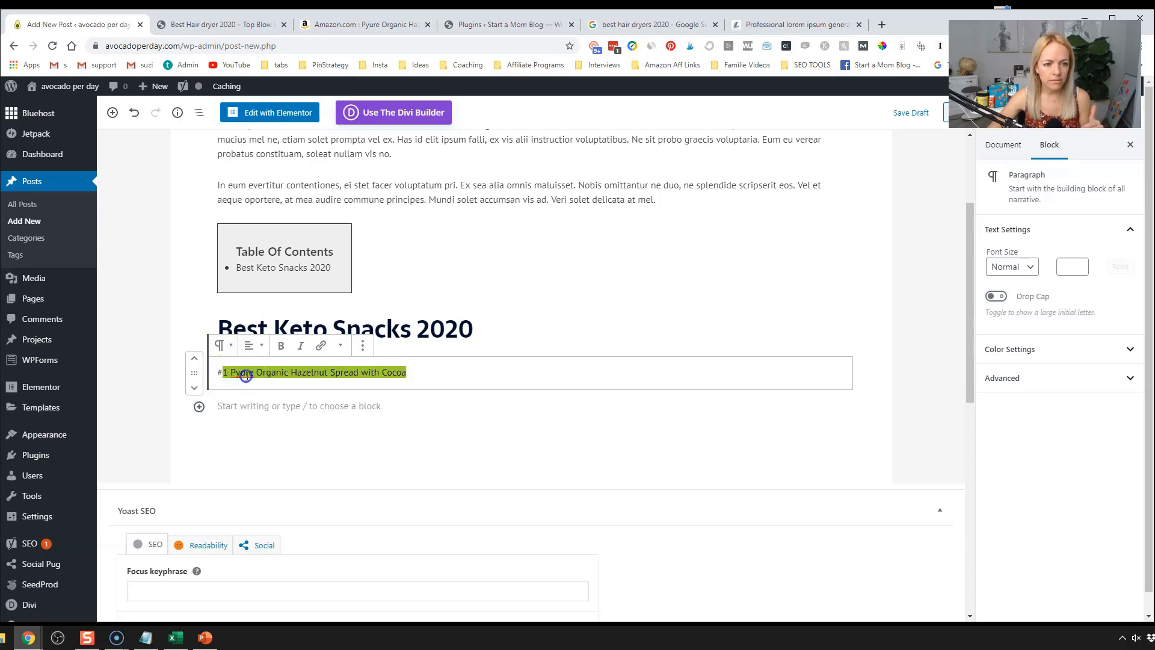
{"action": "left_click", "coordinate": [222, 346]}
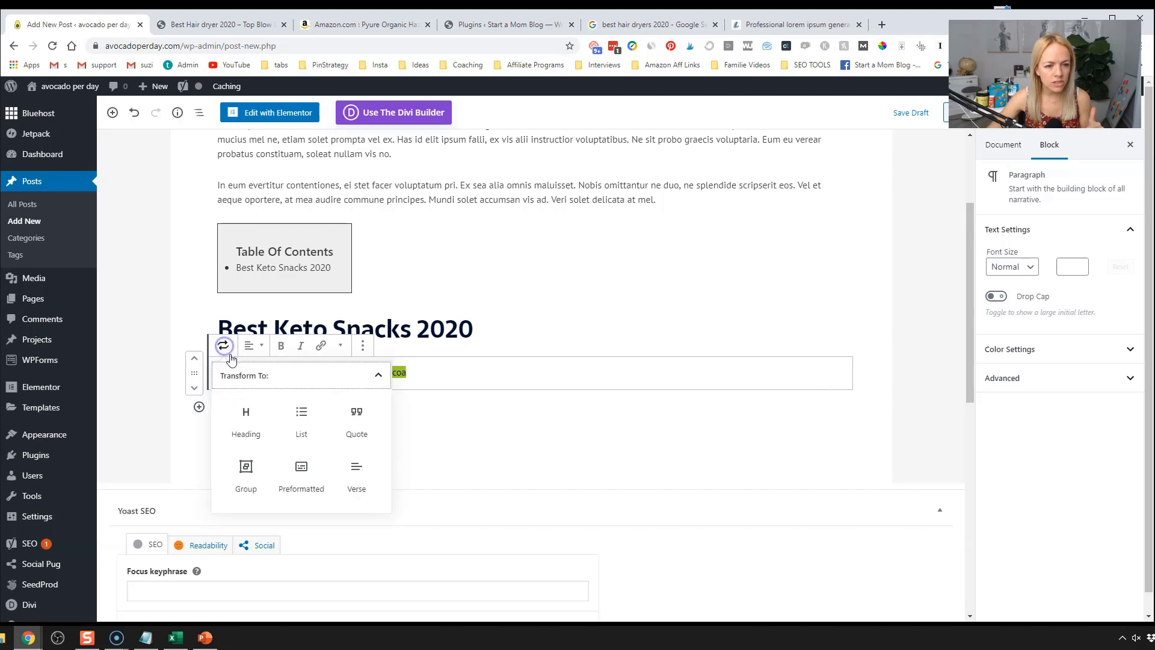
{"action": "left_click", "coordinate": [243, 410]}
{"action": "left_click", "coordinate": [252, 360]}
{"action": "left_click", "coordinate": [234, 309]}
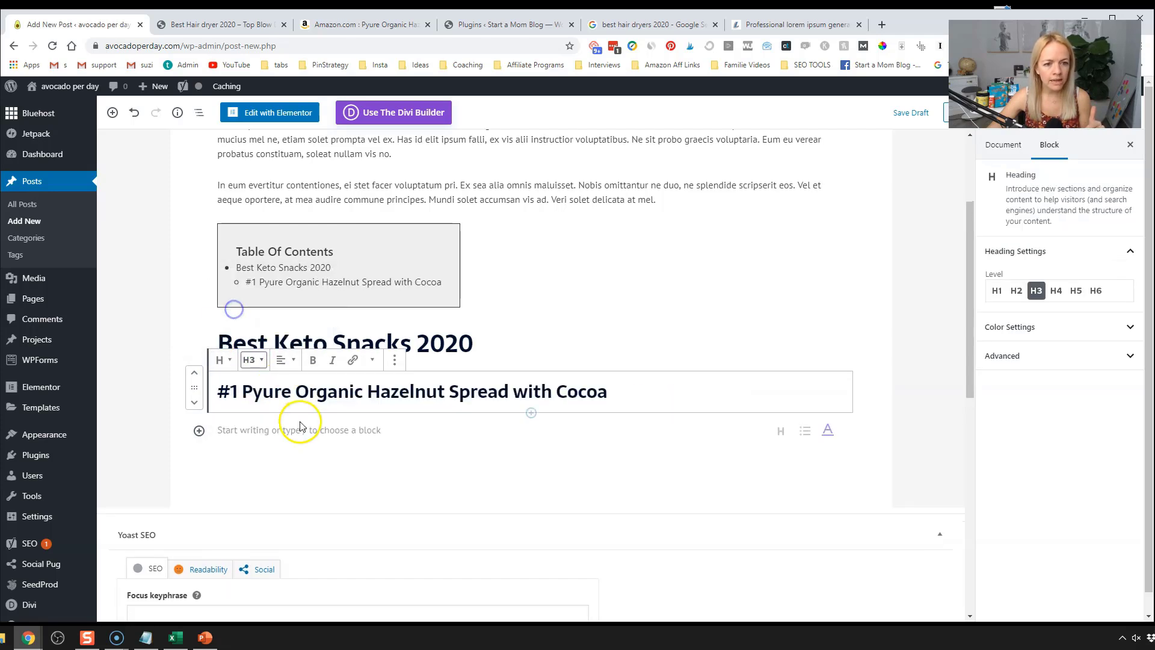
{"action": "left_click", "coordinate": [300, 426]}
- Skim the product sections of the Best Hair Dryer article, then go back to the WordPress draft
{"action": "left_click", "coordinate": [219, 24]}
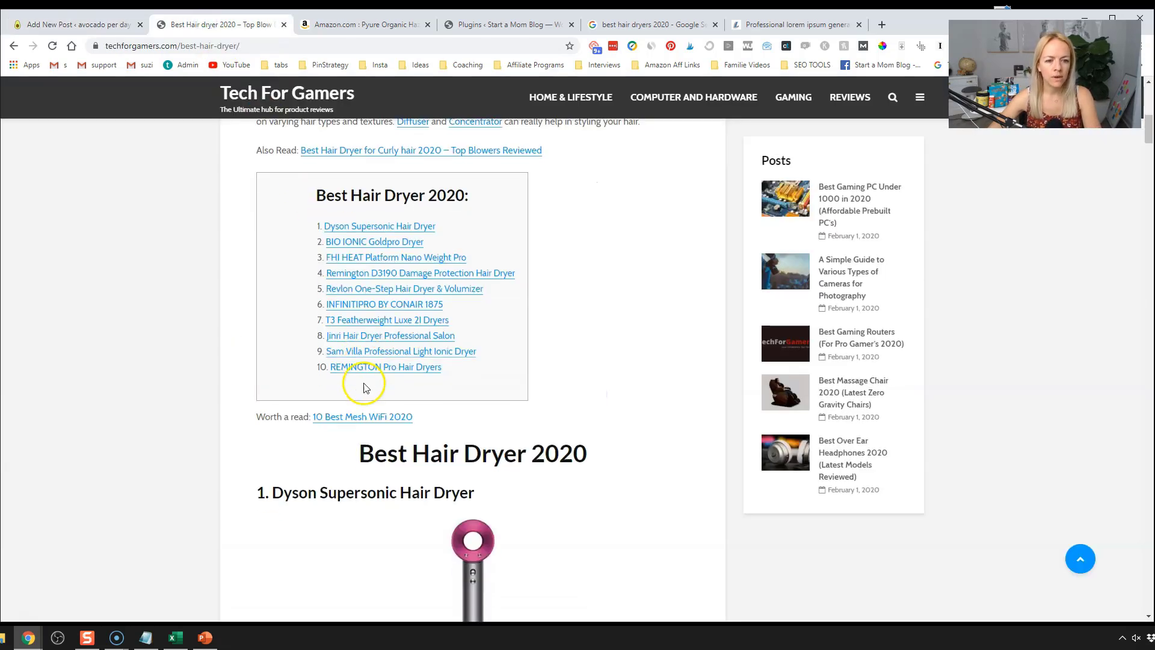
{"action": "scroll", "coordinate": [364, 389], "scroll_direction": "down", "scroll_amount": 2}
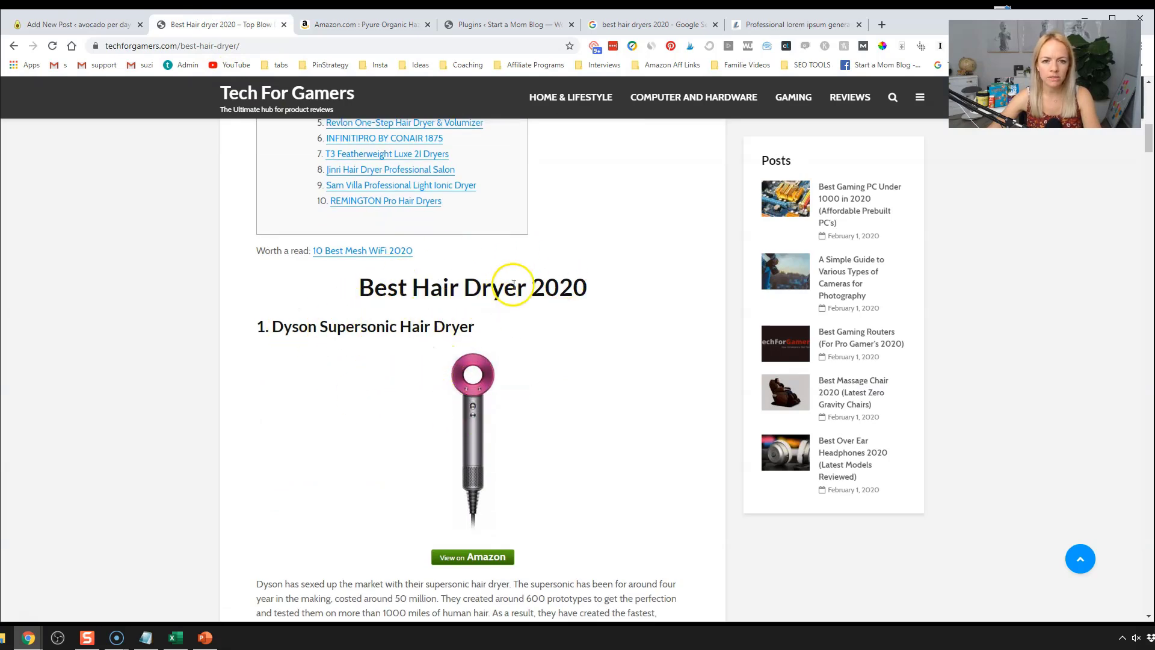
{"action": "scroll", "coordinate": [381, 471], "scroll_direction": "down", "scroll_amount": 3}
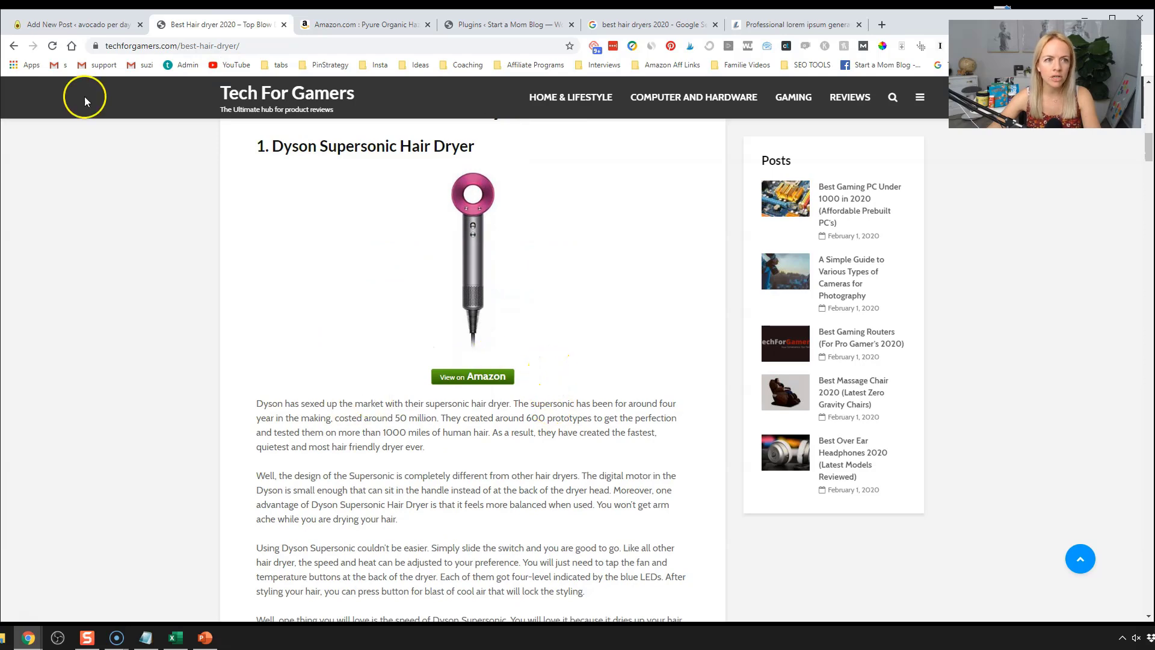
{"action": "left_click", "coordinate": [61, 24]}
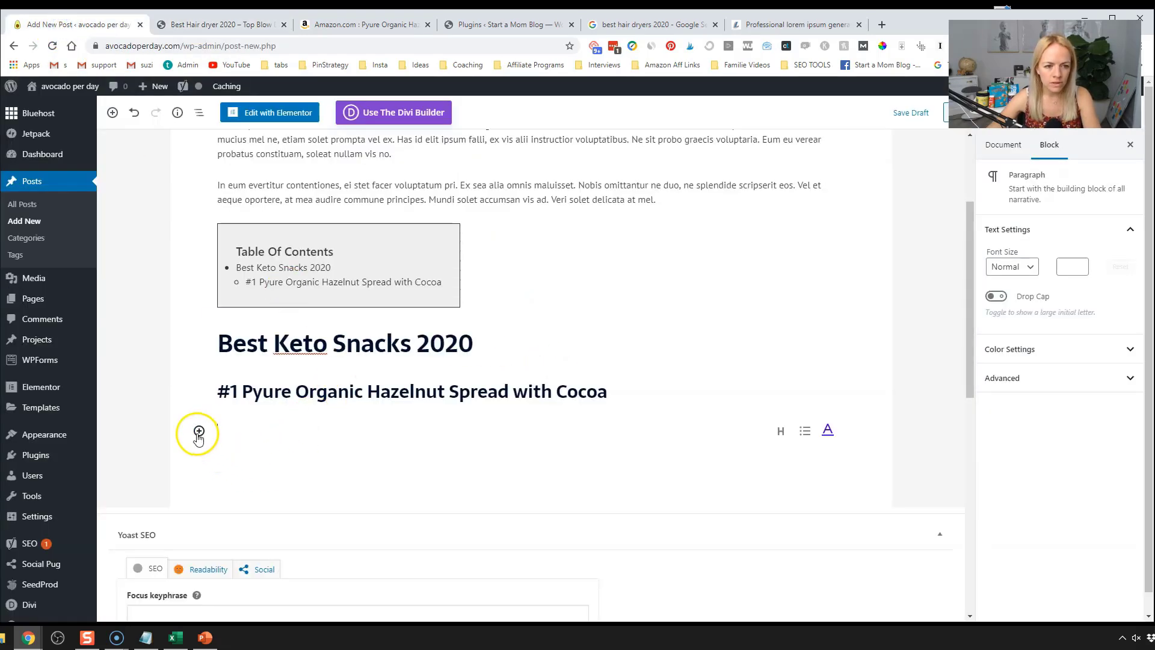
- Generate the Large image-link HTML for the Pyure spread in SiteStripe and select the code
{"action": "left_click", "coordinate": [365, 28]}
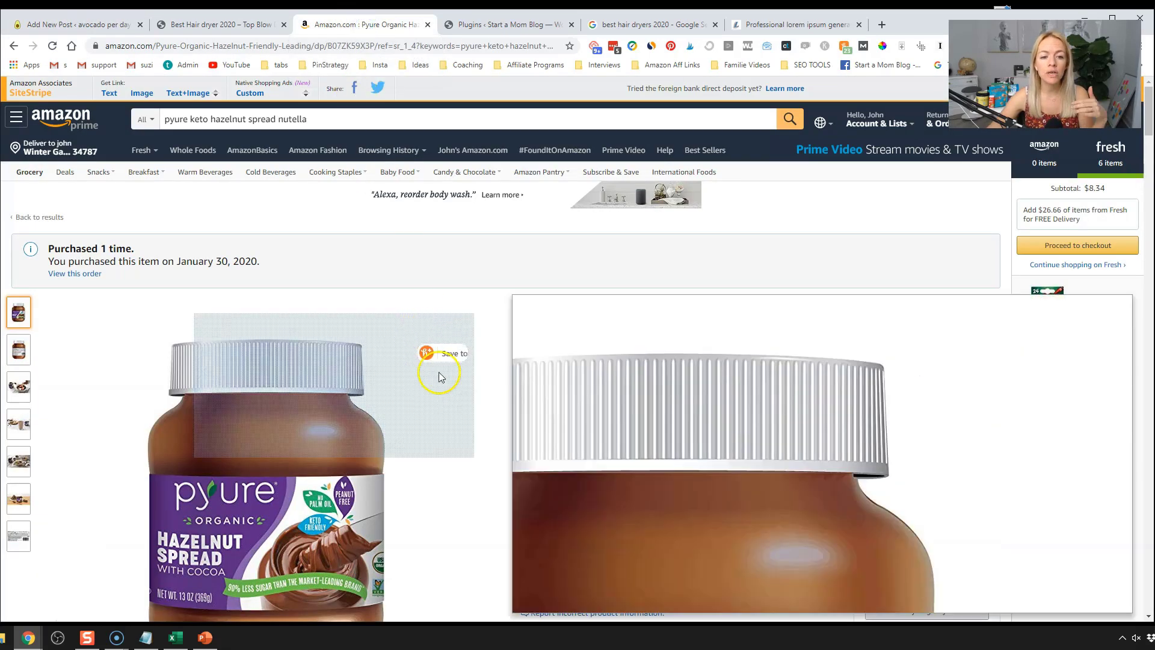
{"action": "scroll", "coordinate": [469, 429], "scroll_direction": "down", "scroll_amount": 2}
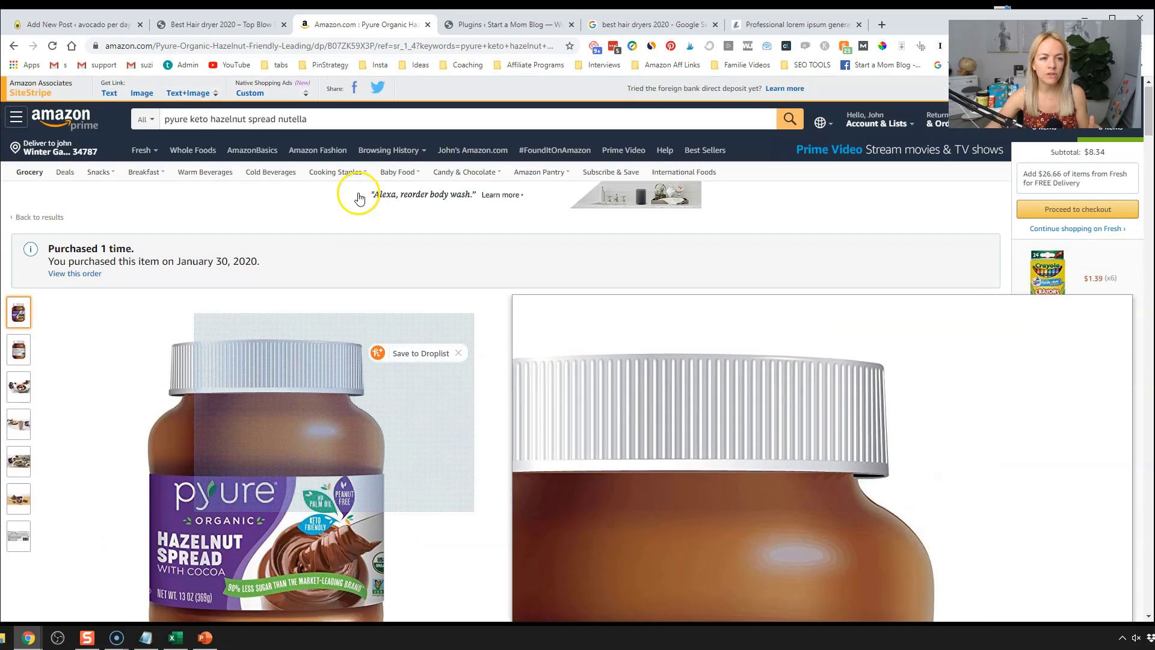
{"action": "scroll", "coordinate": [361, 193], "scroll_direction": "up", "scroll_amount": 3}
{"action": "left_click", "coordinate": [144, 101]}
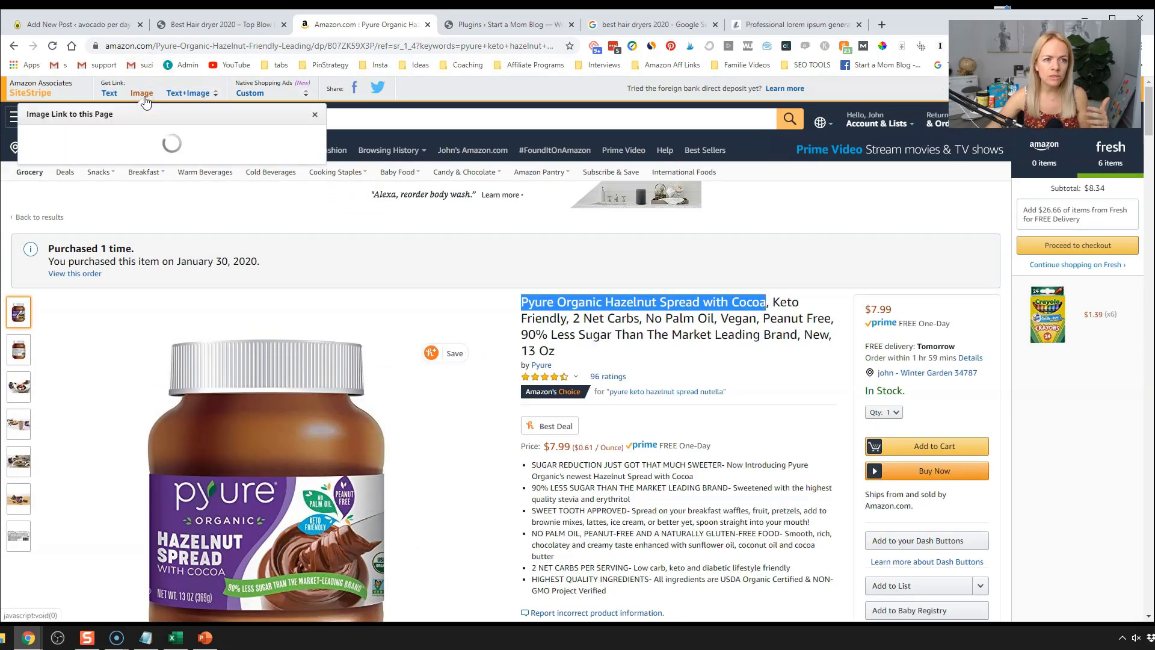
{"action": "left_click", "coordinate": [65, 225]}
{"action": "left_click", "coordinate": [204, 311]}
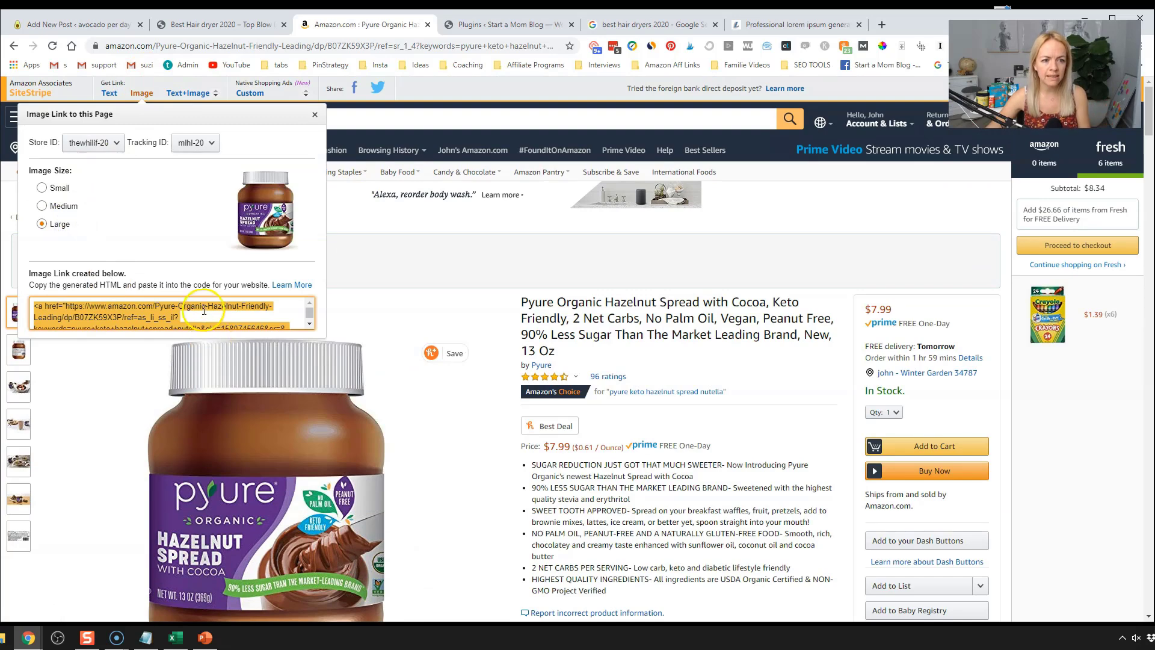
{"action": "left_click", "coordinate": [105, 27]}
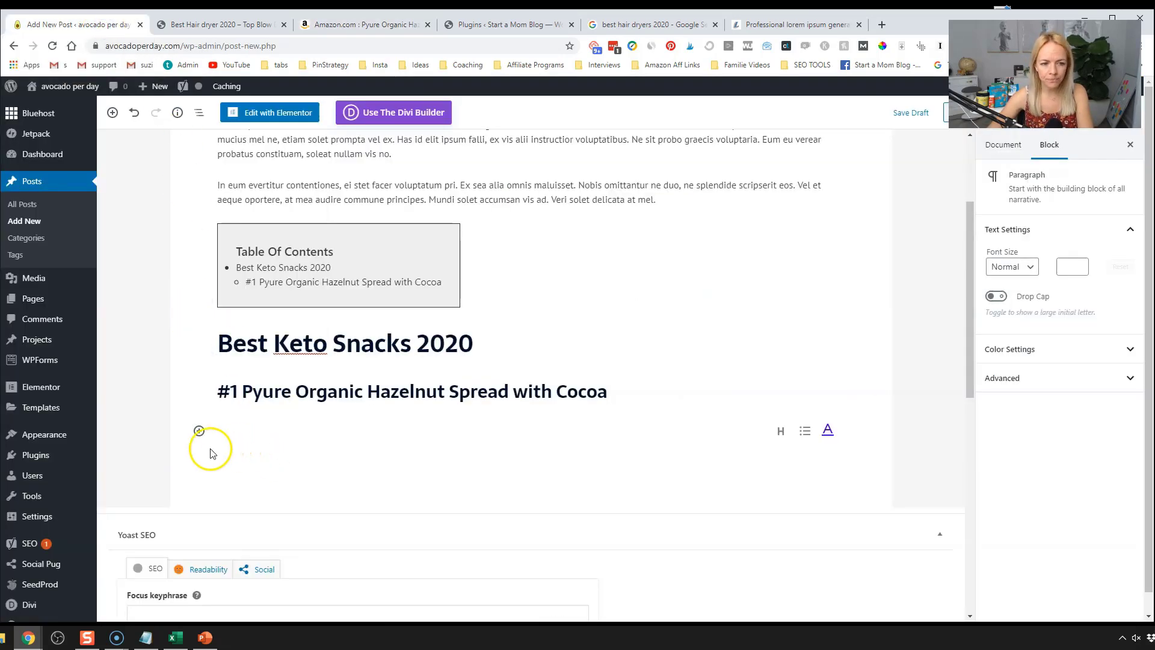
- Add a Custom HTML block under the H3 and paste the Amazon image-link code
{"action": "left_click", "coordinate": [199, 432]}
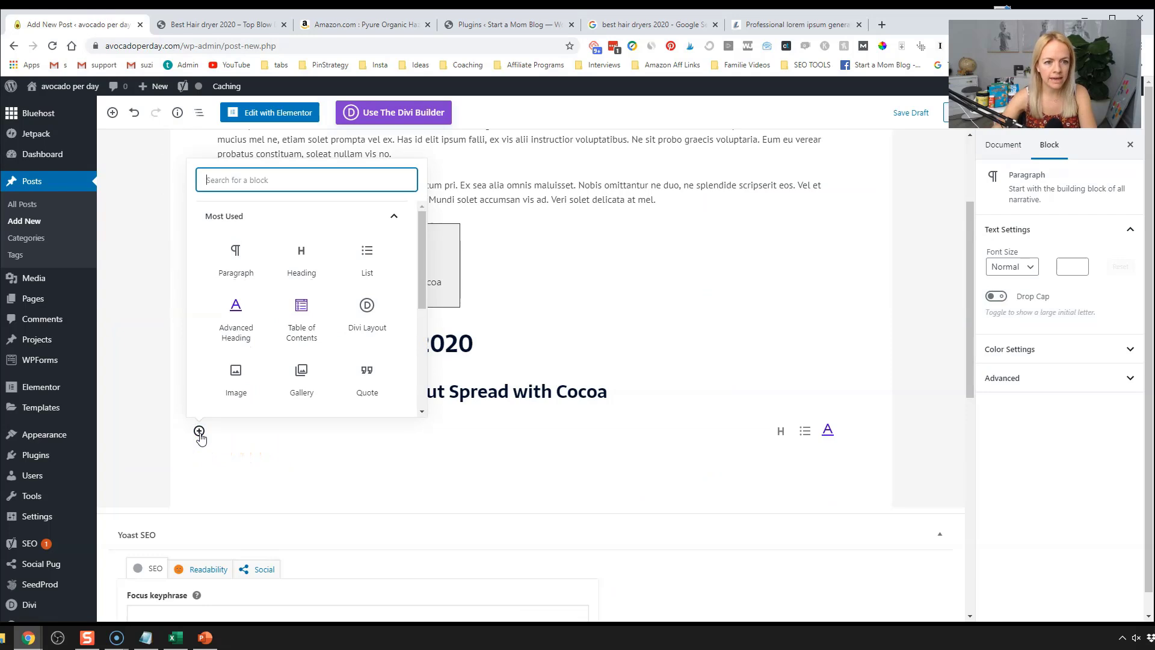
{"action": "type", "text": "htm"}
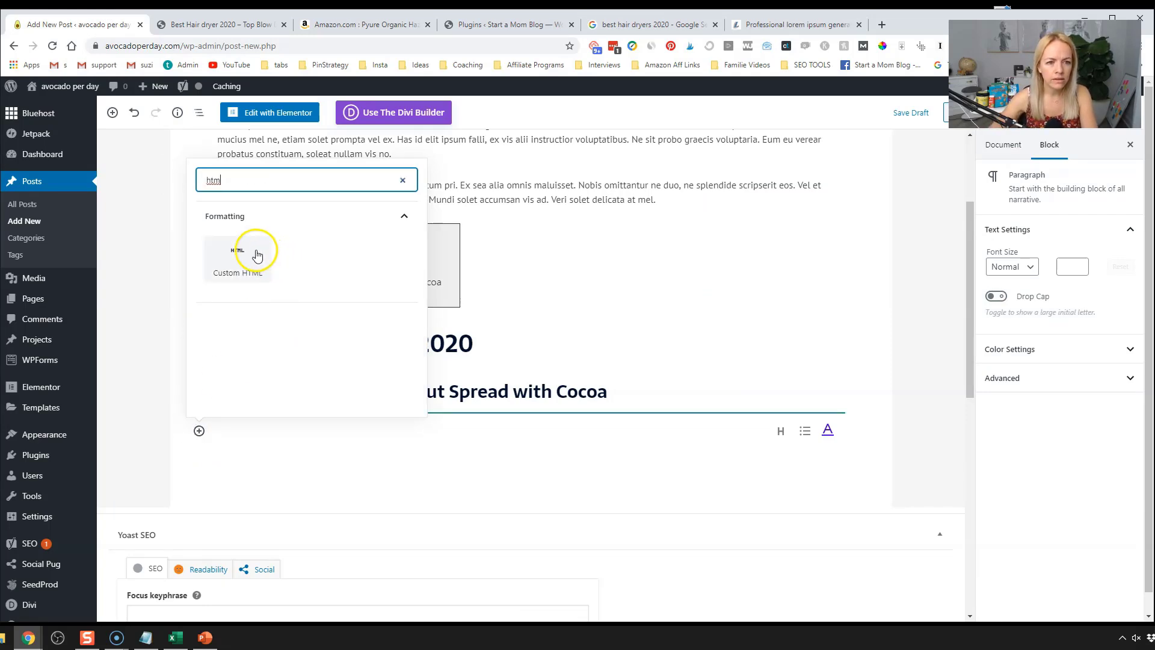
{"action": "left_click", "coordinate": [241, 258]}
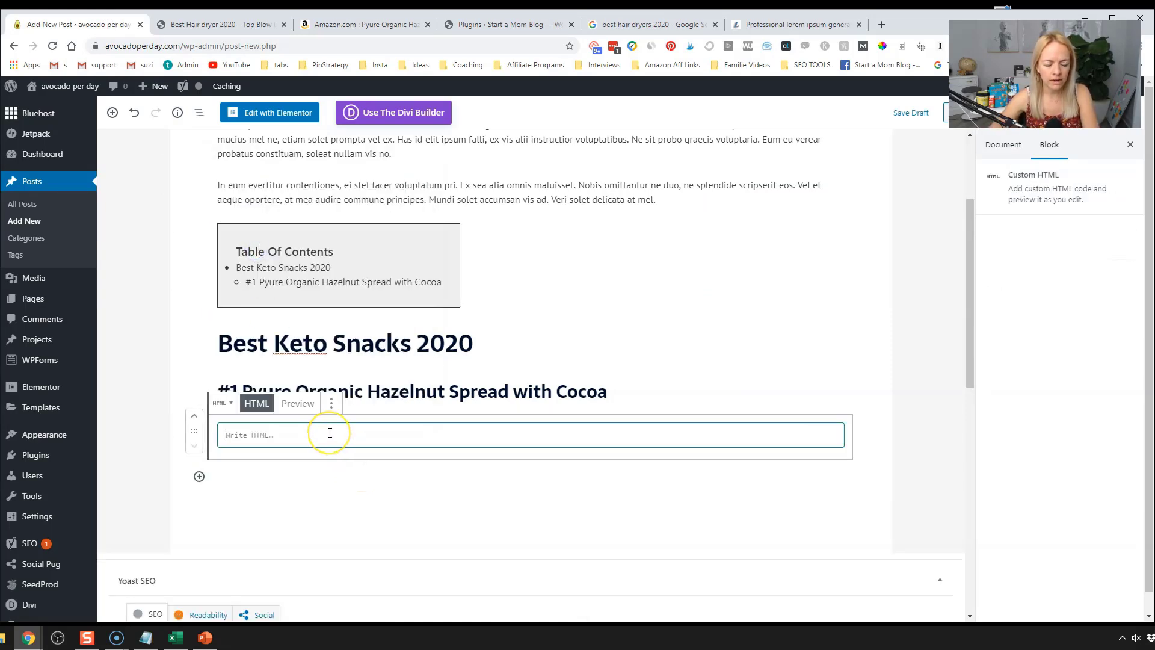
{"action": "key", "text": "ctrl+v"}
{"action": "left_click", "coordinate": [309, 411]}
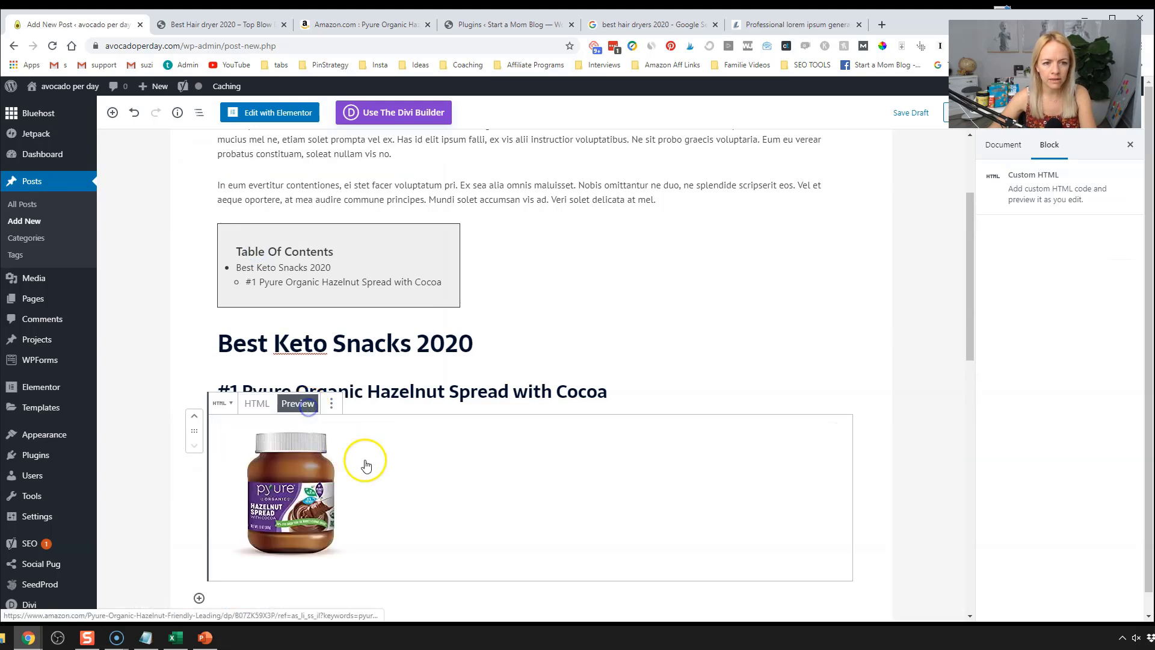
{"action": "scroll", "coordinate": [392, 523], "scroll_direction": "down", "scroll_amount": 2}
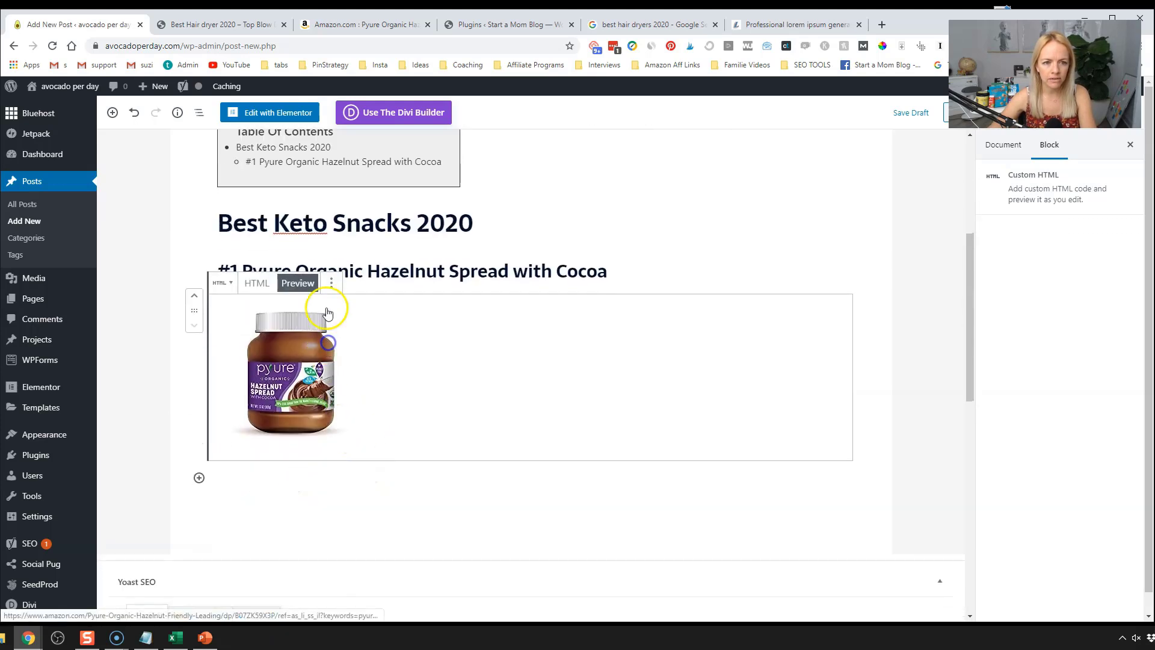
{"action": "left_click", "coordinate": [331, 284]}
{"action": "left_click", "coordinate": [330, 285]}
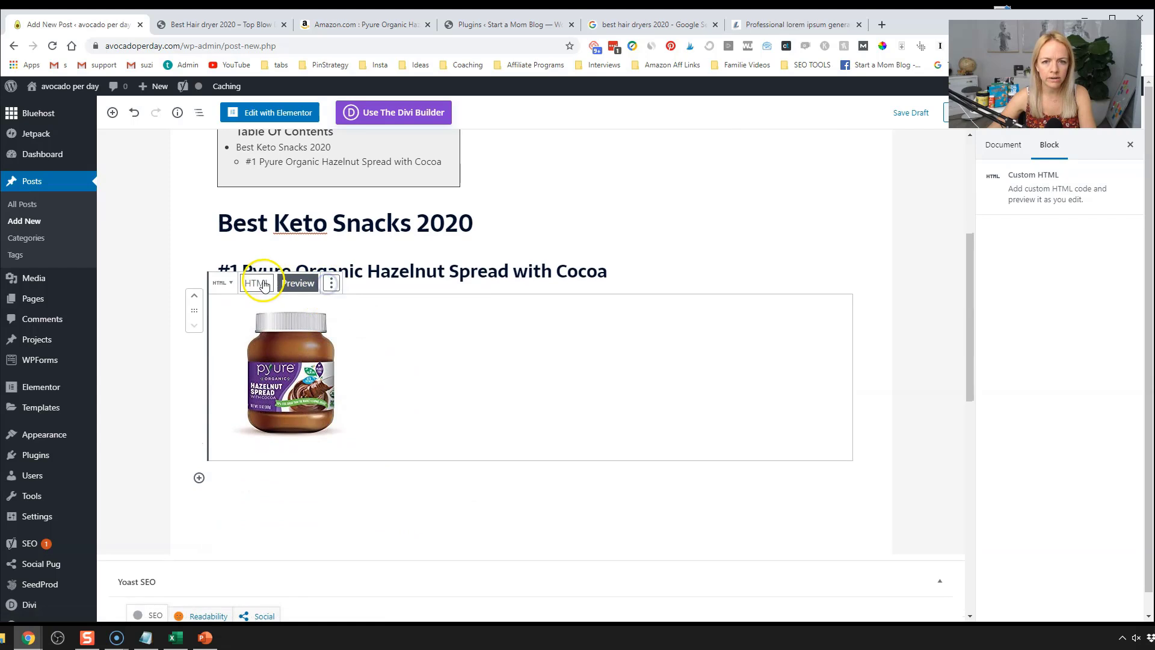
- Wrap the Amazon code in <center> tags so the Pyure jar image displays centered
{"action": "left_click", "coordinate": [257, 282]}
{"action": "left_click", "coordinate": [223, 315]}
{"action": "type", "text": "<center>"}
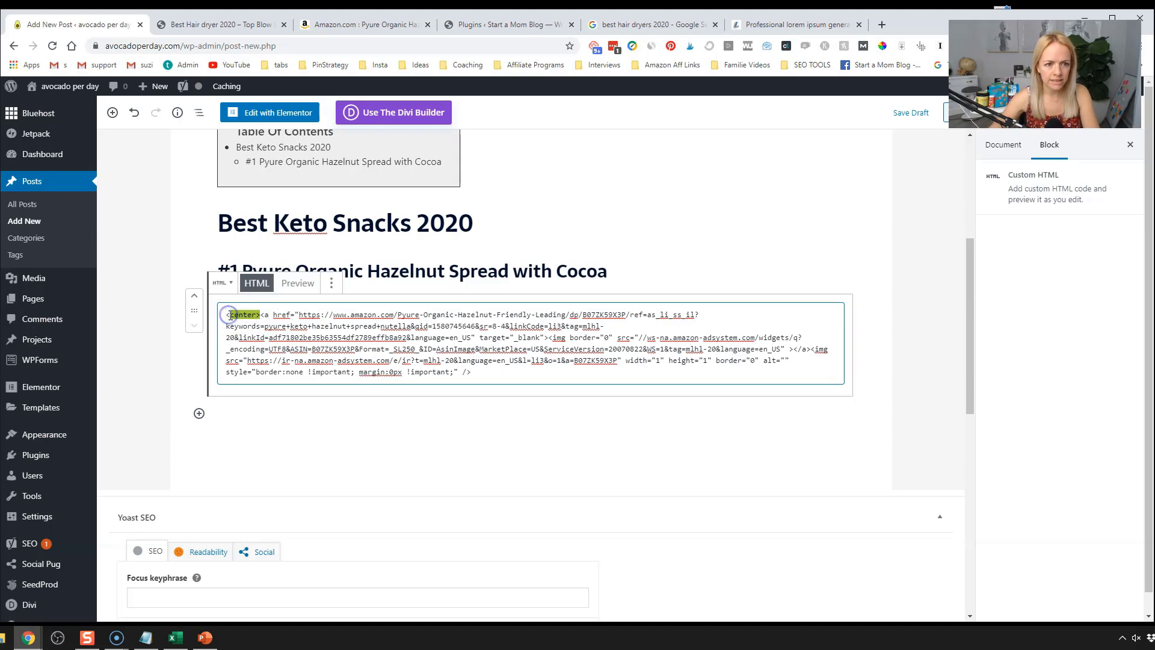
{"action": "left_click", "coordinate": [505, 373]}
{"action": "type", "text": "<center>"}
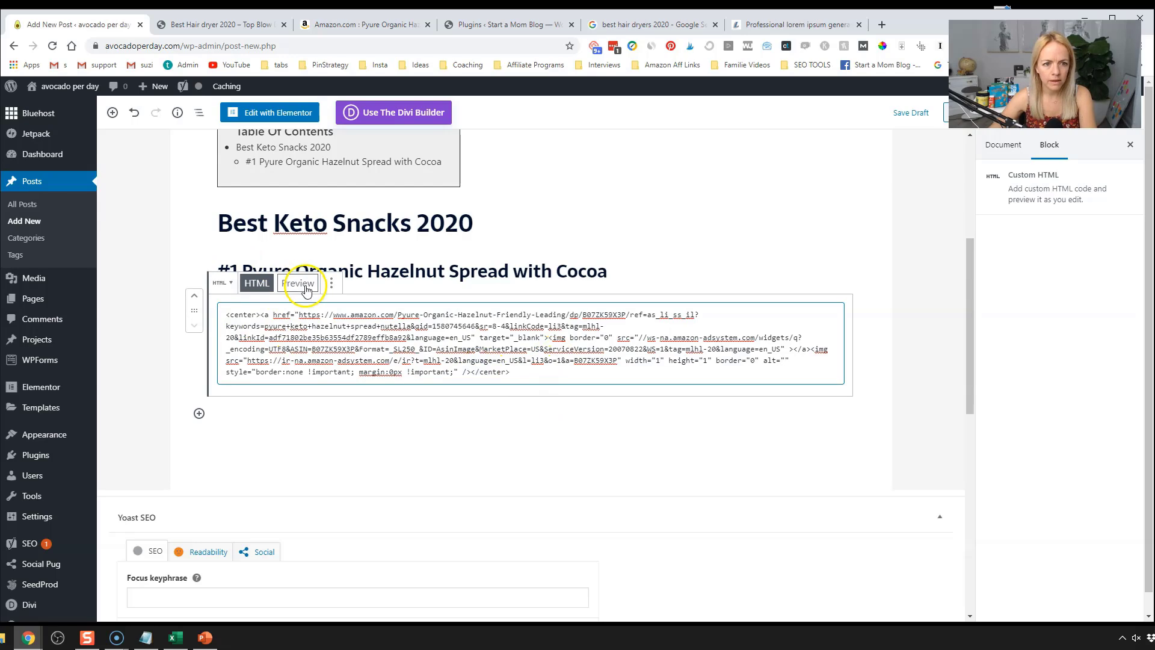
{"action": "left_click", "coordinate": [298, 283]}
{"action": "left_click", "coordinate": [569, 496]}
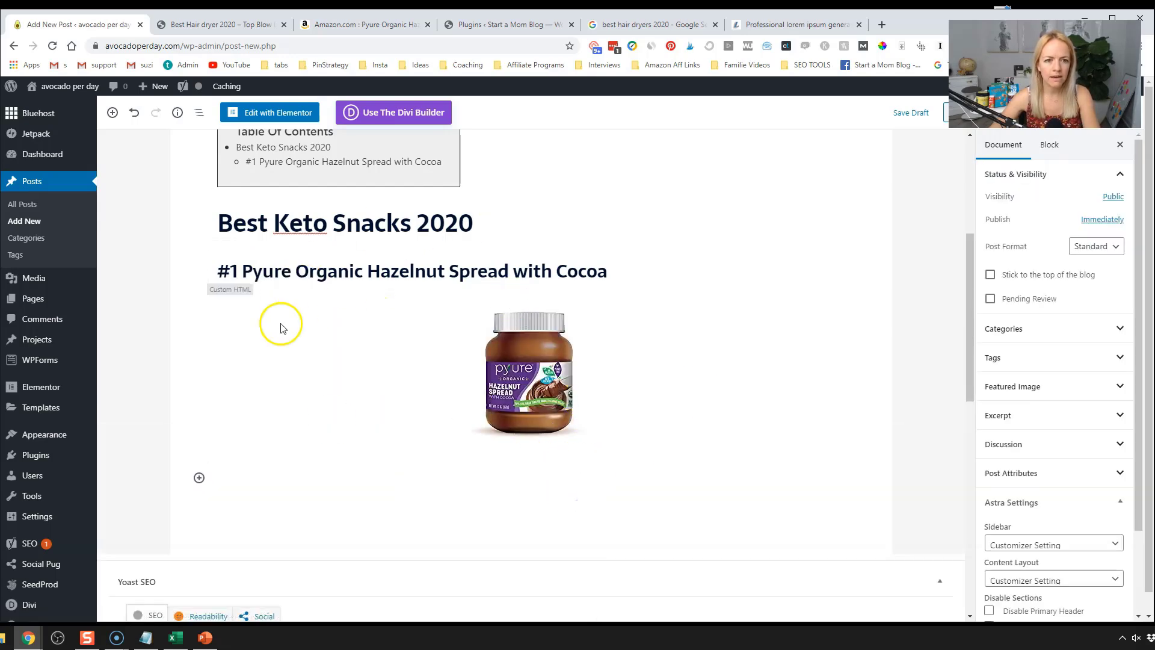
{"action": "scroll", "coordinate": [546, 380], "scroll_direction": "up", "scroll_amount": 2}
{"action": "scroll", "coordinate": [546, 380], "scroll_direction": "down", "scroll_amount": 3}
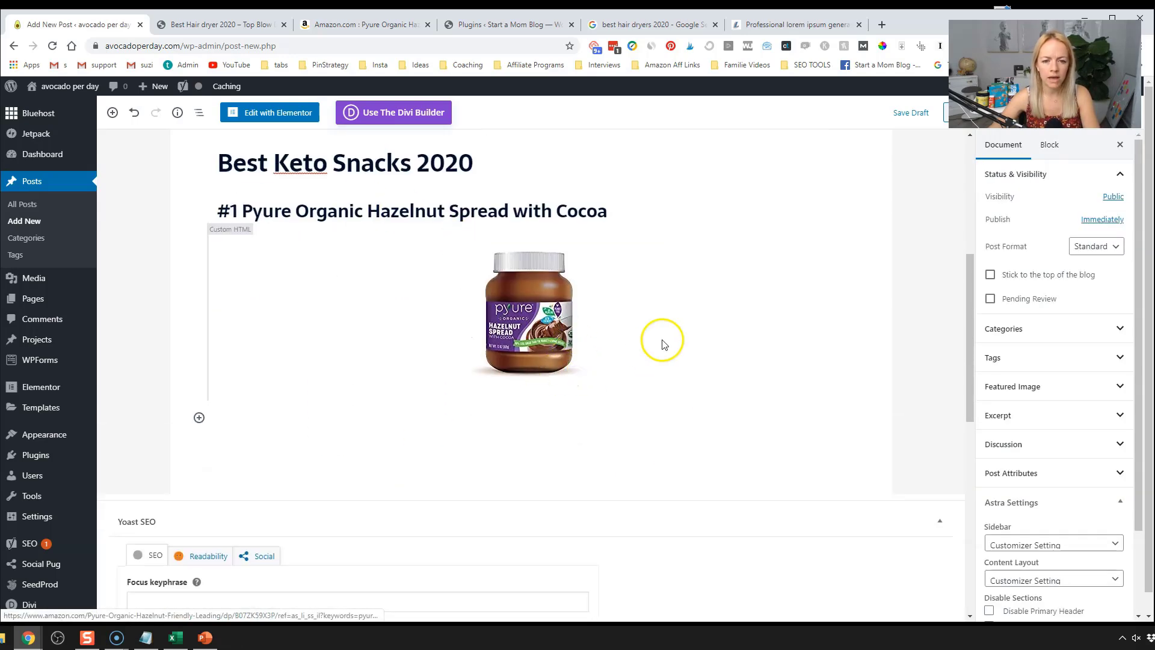
- Insert a Button block labelled 'View On Amazon' below the jar image
{"action": "left_click", "coordinate": [198, 417]}
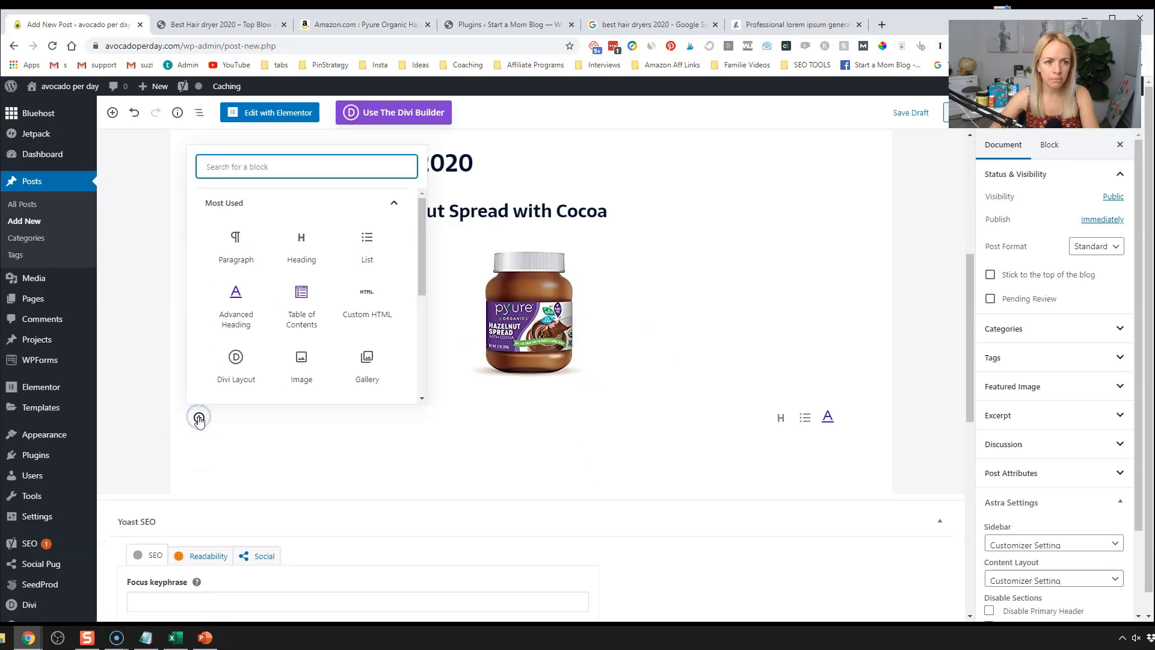
{"action": "type", "text": "button"}
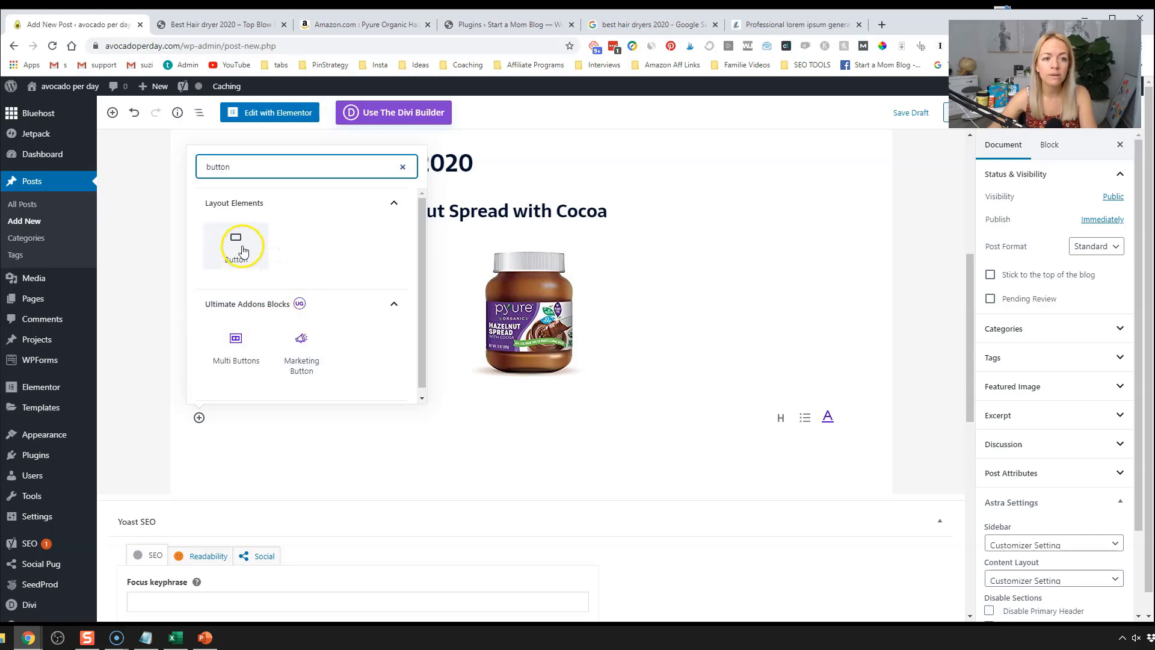
{"action": "left_click", "coordinate": [244, 249]}
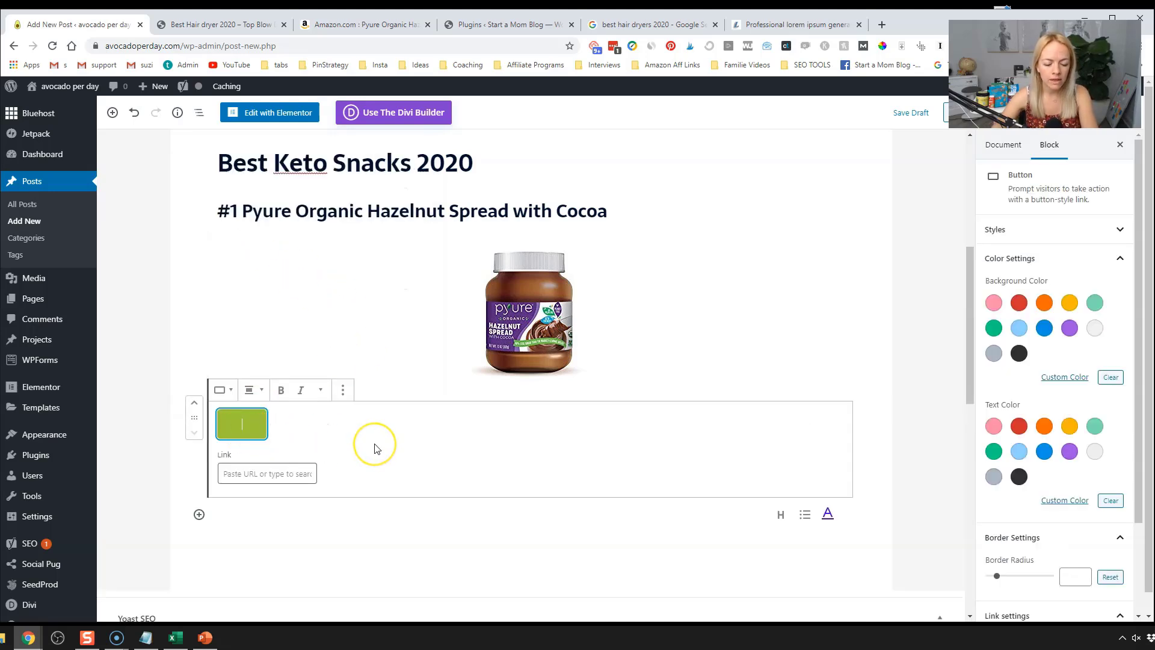
{"action": "type", "text": "View On Amazon"}
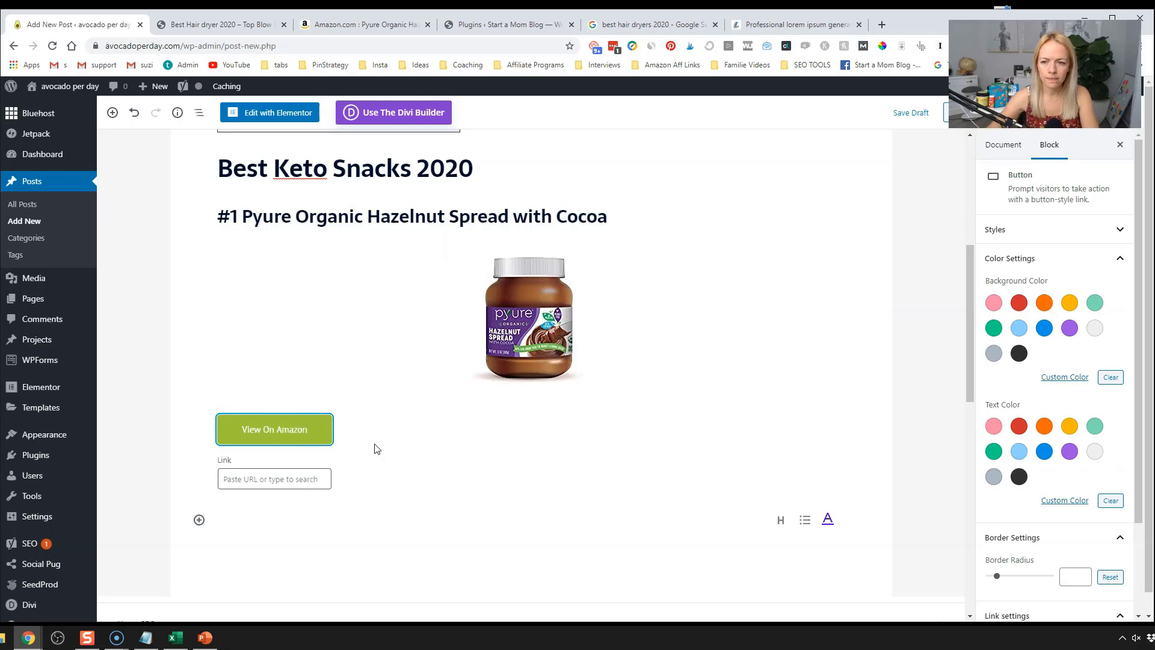
- Link the button to the product's Amazon SiteStripe short link and center-align it
{"action": "left_click", "coordinate": [358, 24]}
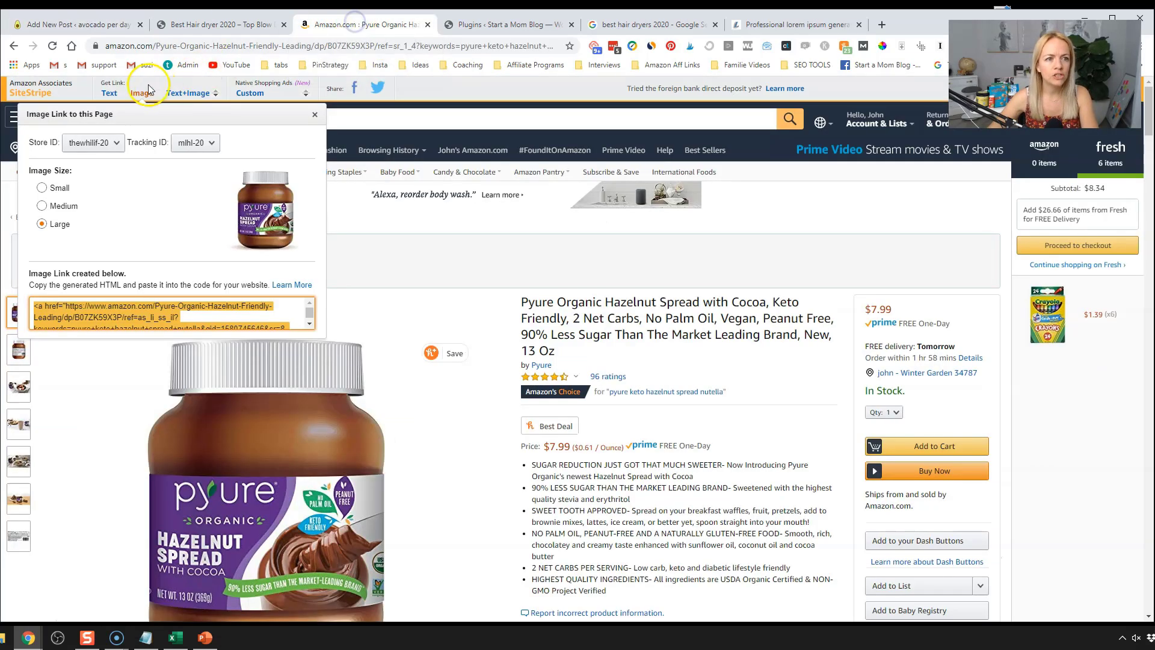
{"action": "left_click", "coordinate": [109, 93]}
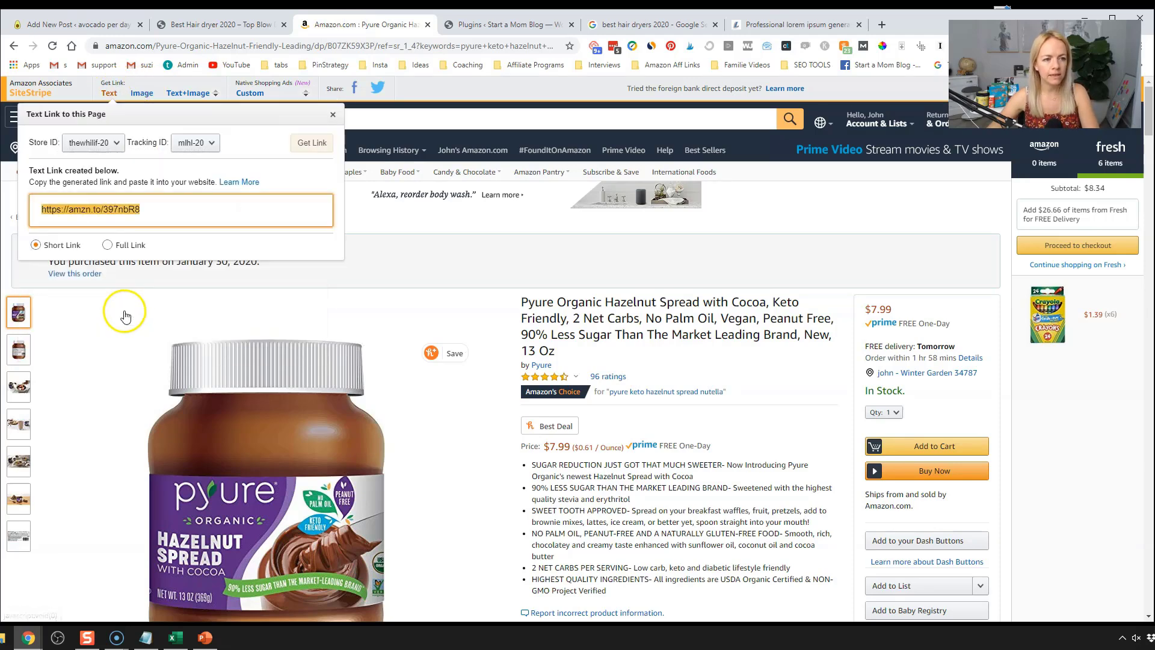
{"action": "left_click", "coordinate": [51, 24]}
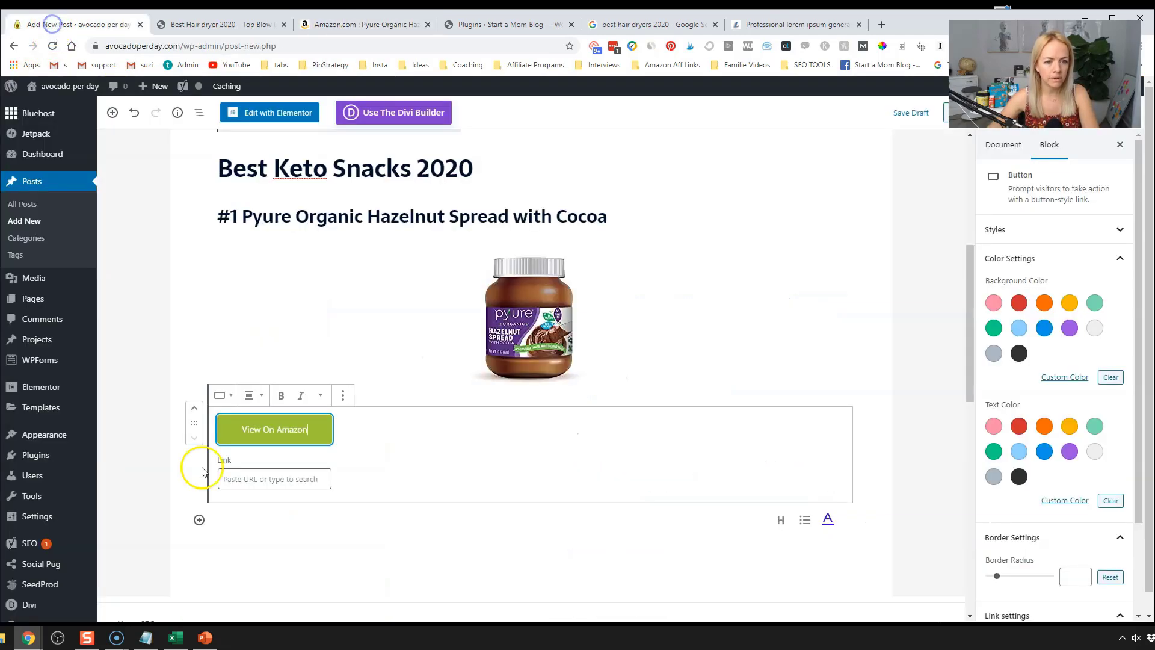
{"action": "left_click", "coordinate": [258, 479]}
{"action": "type", "text": "https://amzn.to/397nbR8"}
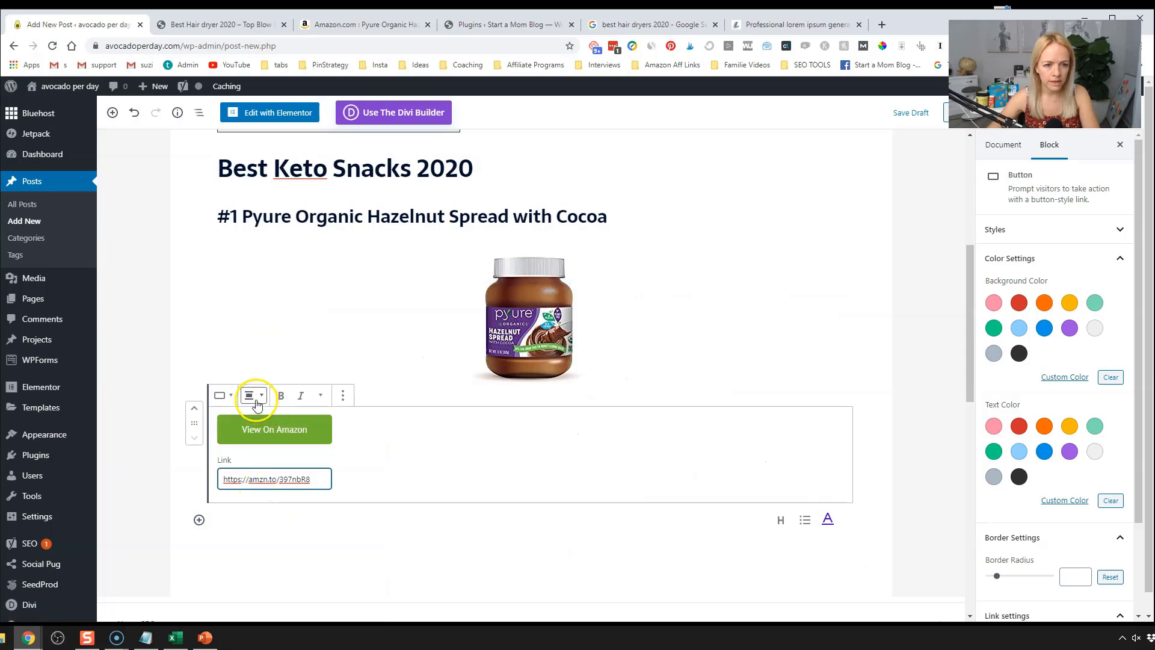
{"action": "left_click", "coordinate": [256, 398]}
{"action": "left_click", "coordinate": [229, 340]}
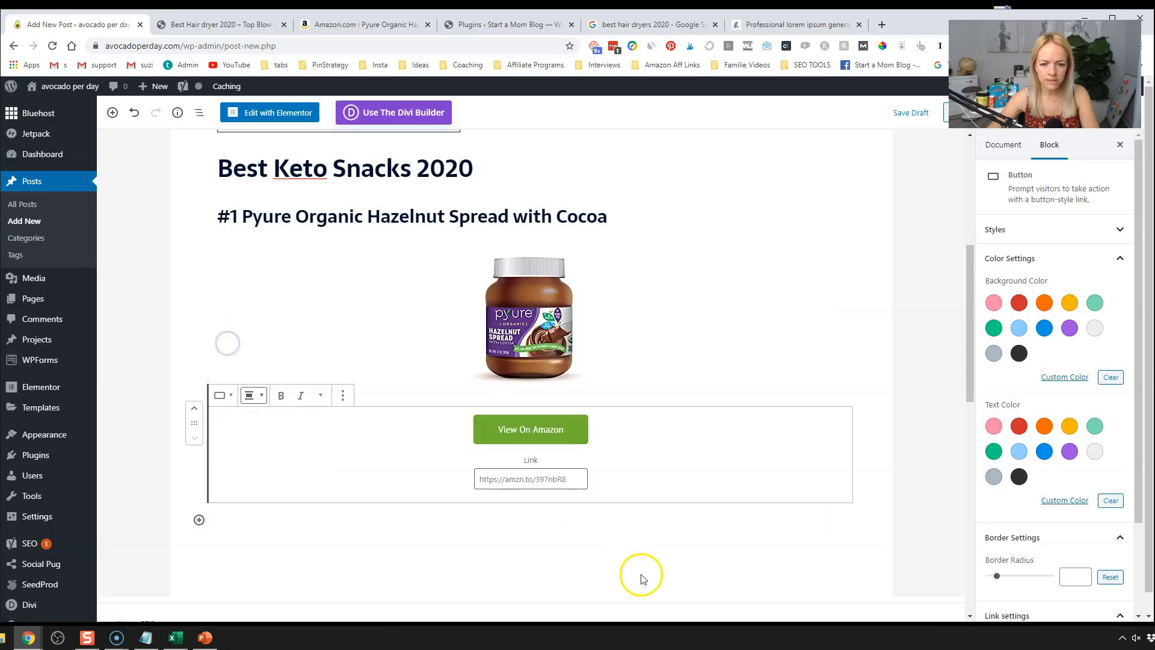
- Compare the post's layout with the Tech For Gamers reference article
{"action": "left_click", "coordinate": [626, 548]}
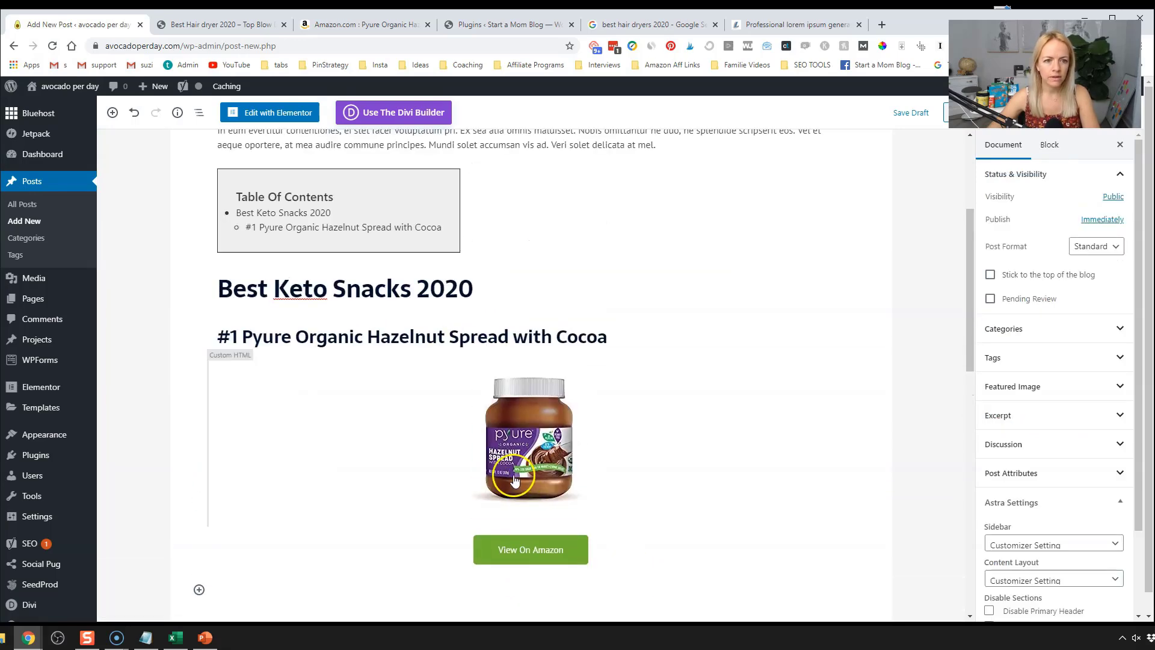
{"action": "scroll", "coordinate": [516, 479], "scroll_direction": "up", "scroll_amount": 3}
{"action": "scroll", "coordinate": [477, 457], "scroll_direction": "down", "scroll_amount": 3}
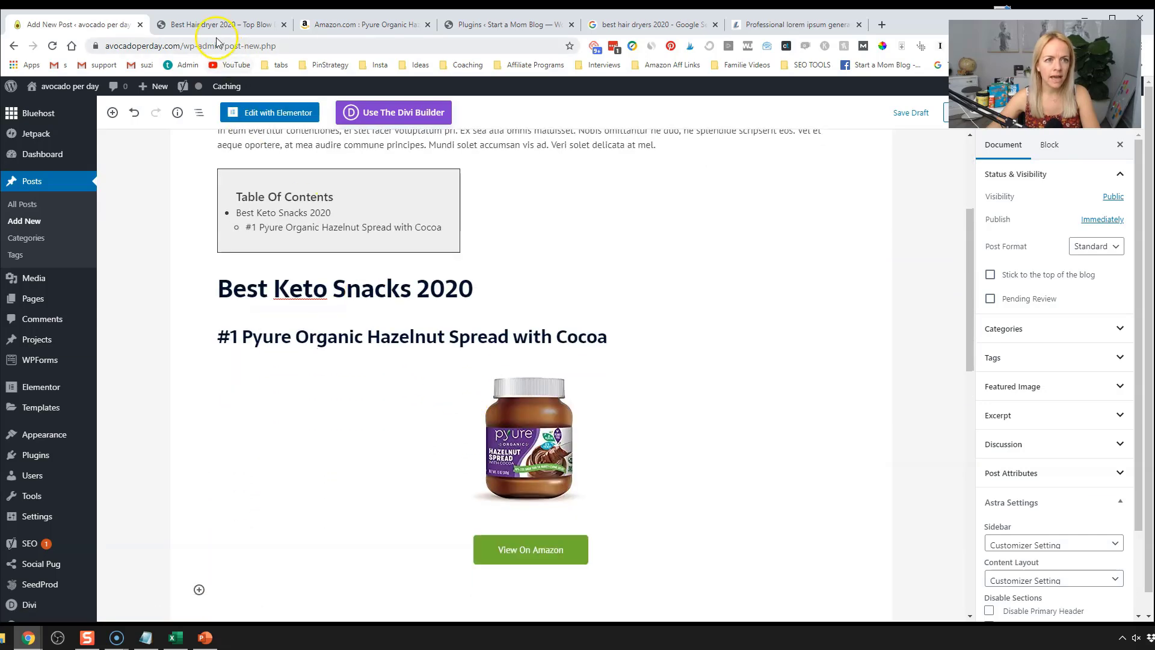
{"action": "left_click", "coordinate": [217, 27]}
{"action": "scroll", "coordinate": [542, 534], "scroll_direction": "down", "scroll_amount": 2}
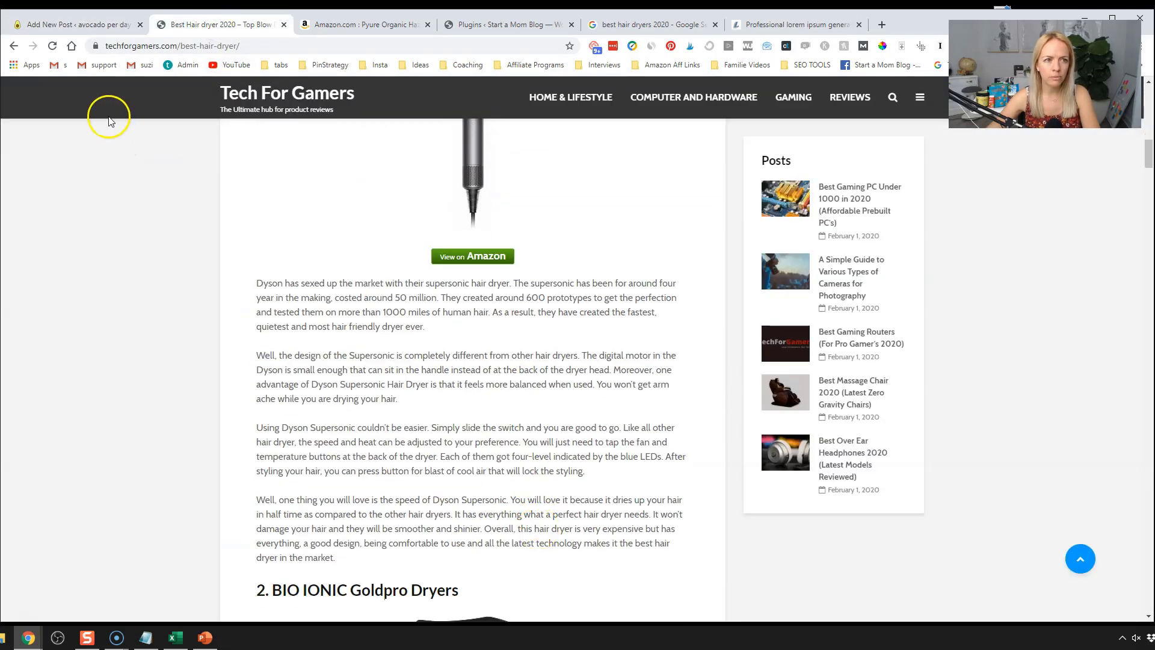
{"action": "left_click", "coordinate": [90, 24]}
{"action": "scroll", "coordinate": [385, 202], "scroll_direction": "up", "scroll_amount": 3}
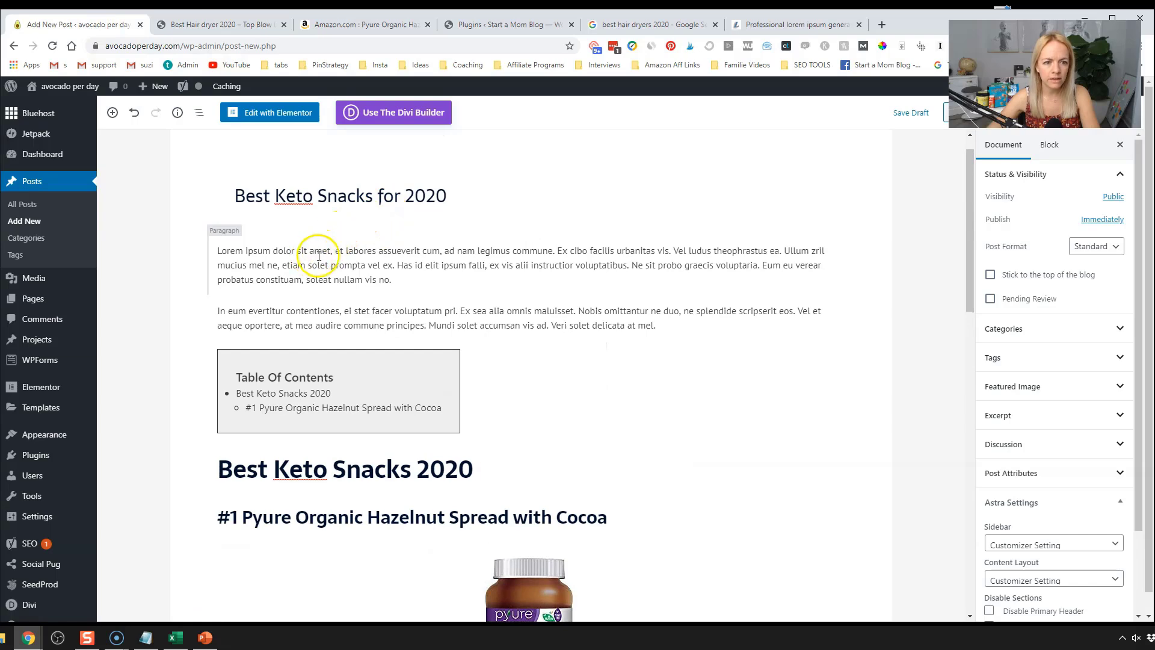
- Duplicate the first Lorem ipsum paragraph and move the copy below the View On Amazon button
{"action": "left_click", "coordinate": [318, 255]}
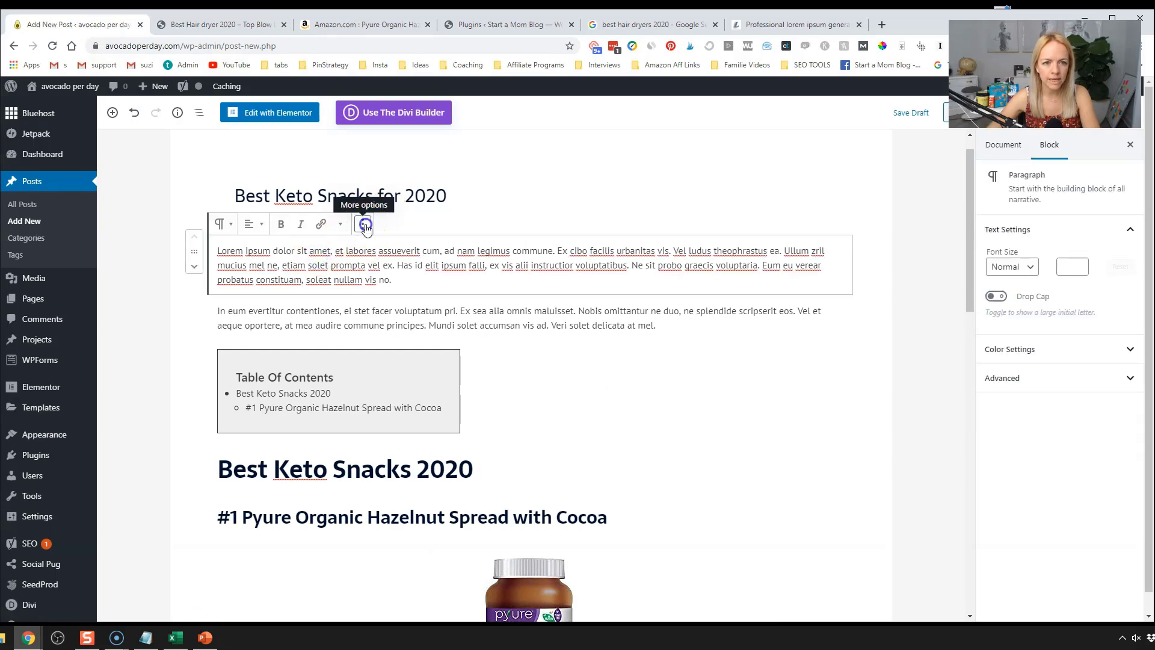
{"action": "left_click", "coordinate": [363, 225]}
{"action": "left_click", "coordinate": [395, 278]}
{"action": "left_click_drag", "start_coordinate": [194, 308], "coordinate": [301, 569]}
{"action": "scroll", "coordinate": [212, 301], "scroll_direction": "down", "scroll_amount": 5}
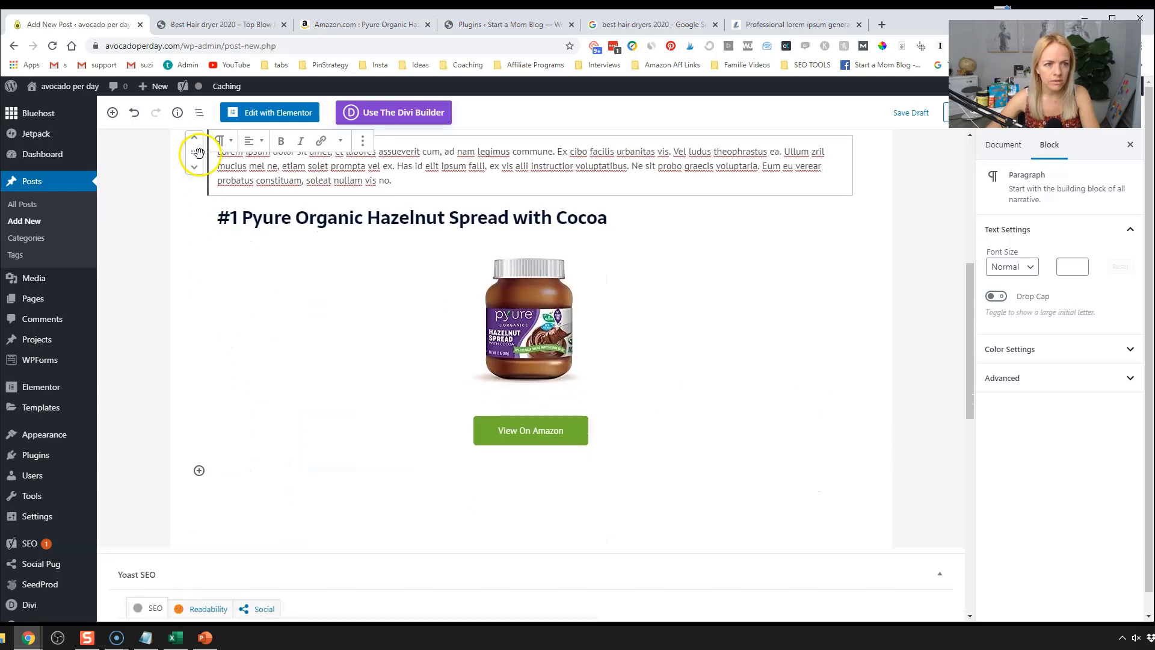
{"action": "left_click_drag", "start_coordinate": [197, 156], "coordinate": [231, 475]}
- Copy the Lorem ipsum text into two more new paragraphs below it
{"action": "left_click", "coordinate": [400, 432]}
{"action": "left_click_drag", "start_coordinate": [333, 430], "coordinate": [212, 410]}
{"action": "key", "text": "ctrl+c"}
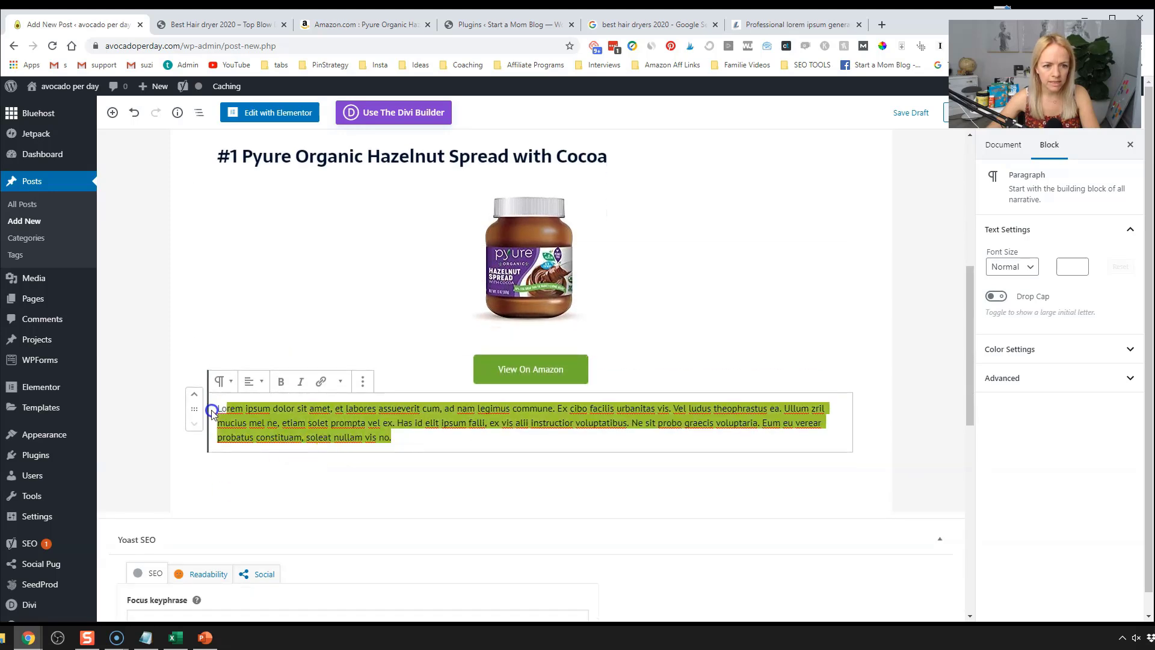
{"action": "scroll", "coordinate": [229, 412], "scroll_direction": "up", "scroll_amount": 1}
{"action": "left_click", "coordinate": [417, 467]}
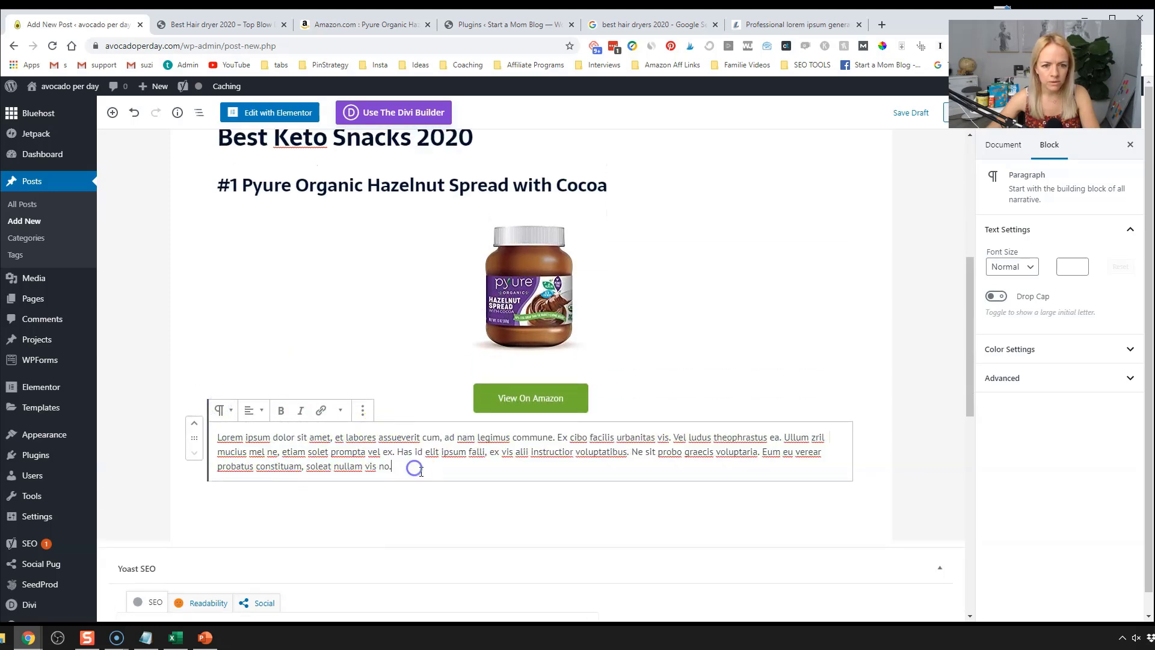
{"action": "key", "text": "Return"}
{"action": "key", "text": "ctrl+v"}
{"action": "key", "text": "ctrl+v"}
{"action": "key", "text": "Return"}
{"action": "key", "text": "ctrl+v"}
- Review the added paragraphs and select the #1 Pyure product heading
{"action": "scroll", "coordinate": [493, 313], "scroll_direction": "up", "scroll_amount": 4}
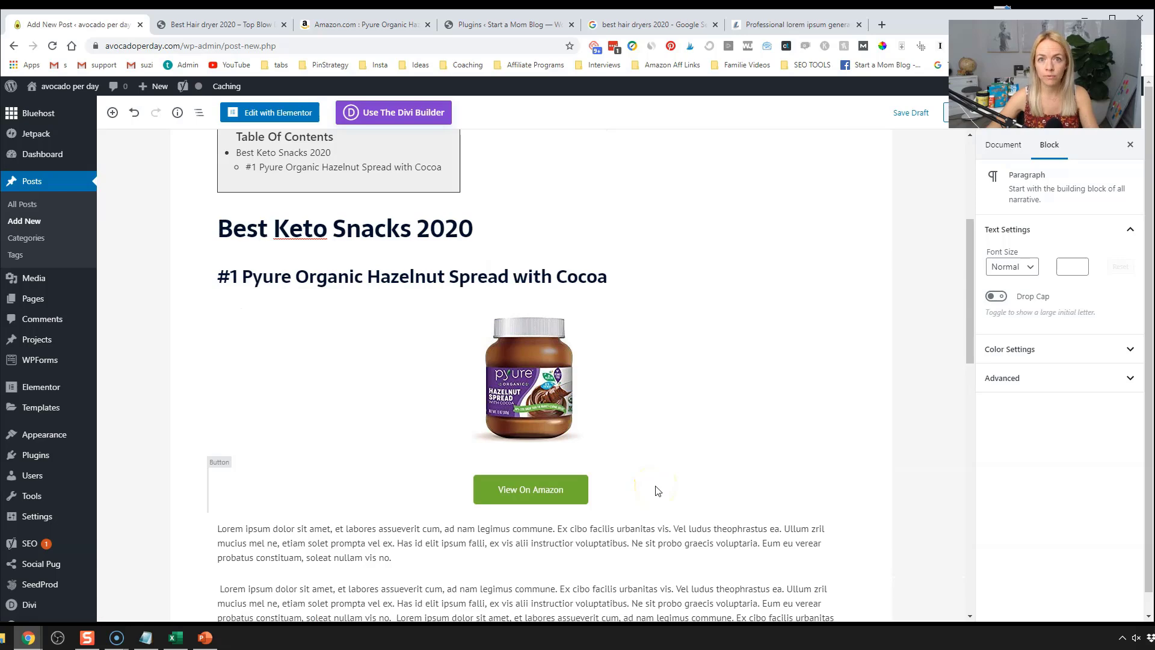
{"action": "scroll", "coordinate": [658, 491], "scroll_direction": "up", "scroll_amount": 3}
{"action": "scroll", "coordinate": [657, 491], "scroll_direction": "down", "scroll_amount": 4}
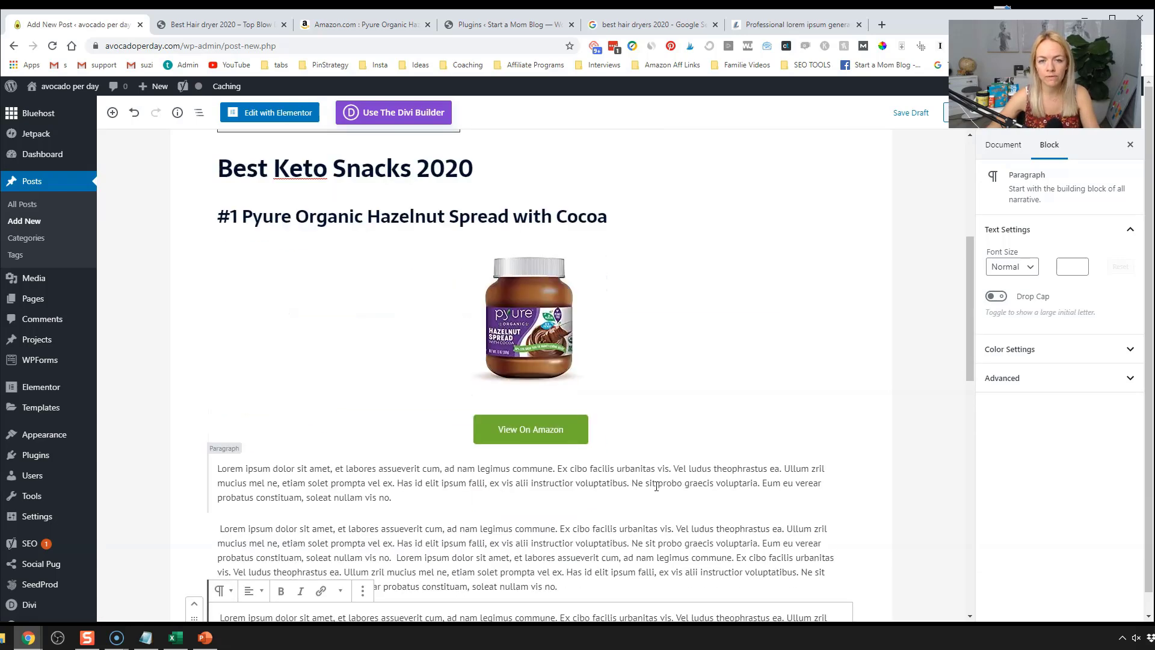
{"action": "scroll", "coordinate": [667, 485], "scroll_direction": "down", "scroll_amount": 1}
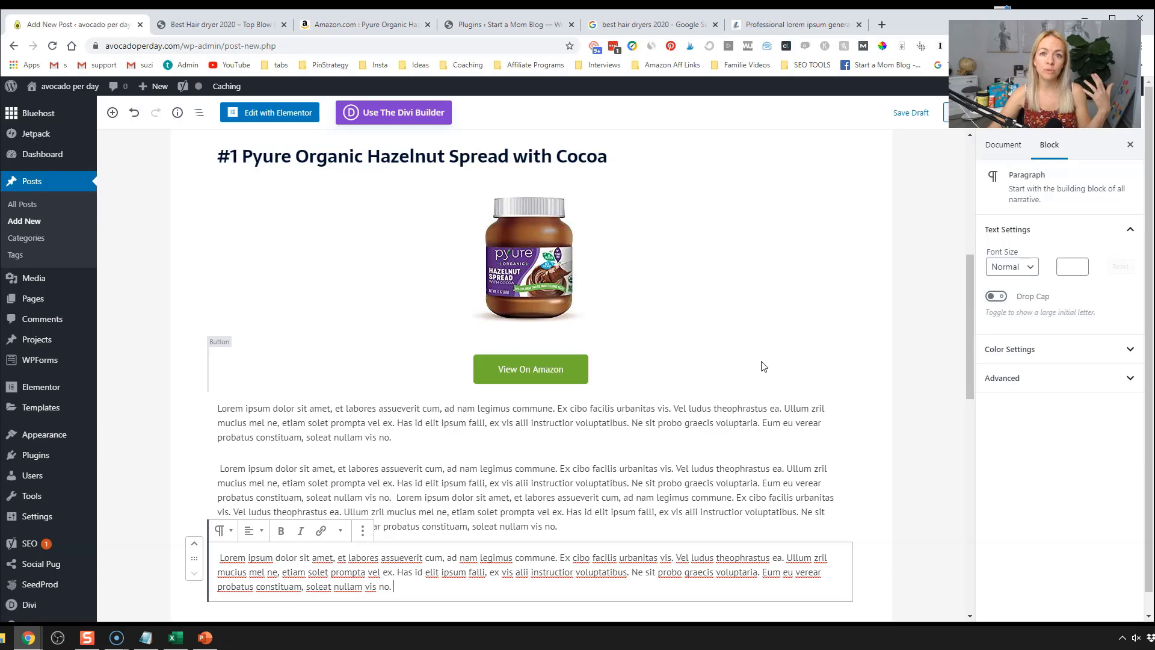
{"action": "scroll", "coordinate": [763, 366], "scroll_direction": "down", "scroll_amount": 2}
{"action": "scroll", "coordinate": [601, 355], "scroll_direction": "up", "scroll_amount": 2}
{"action": "left_click", "coordinate": [455, 345]}
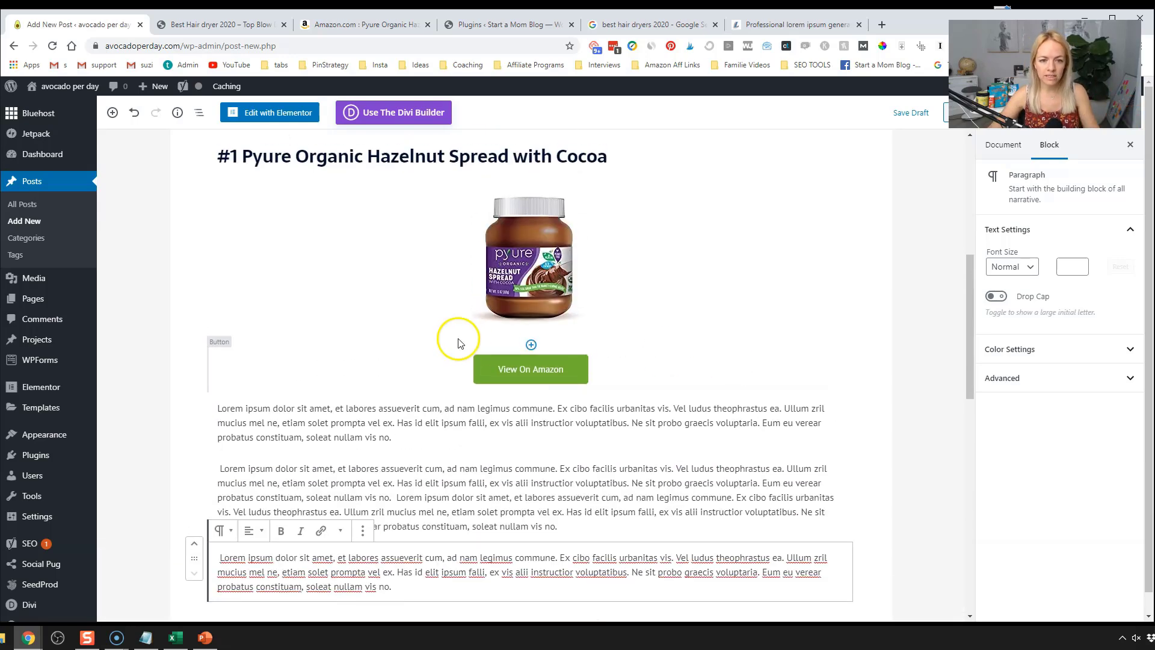
{"action": "scroll", "coordinate": [466, 350], "scroll_direction": "up", "scroll_amount": 2}
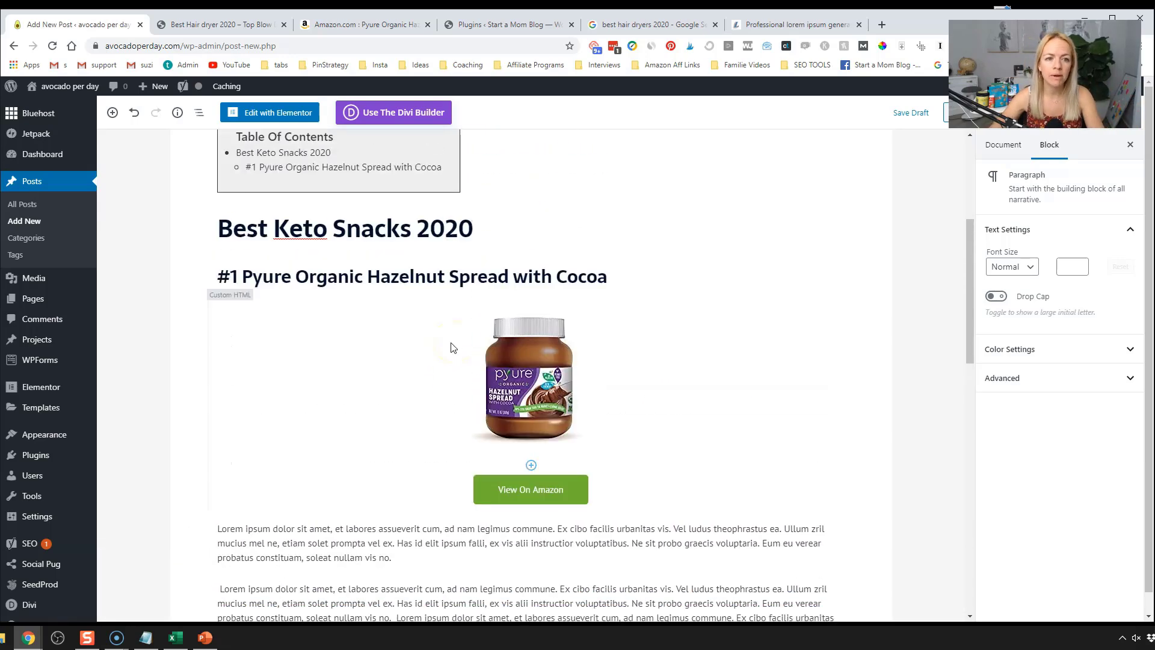
{"action": "scroll", "coordinate": [466, 350], "scroll_direction": "down", "scroll_amount": 1}
{"action": "left_click", "coordinate": [312, 219]}
- Duplicate the #1 Pyure heading and move the copy after the last Lorem paragraph
{"action": "left_click", "coordinate": [193, 36]}
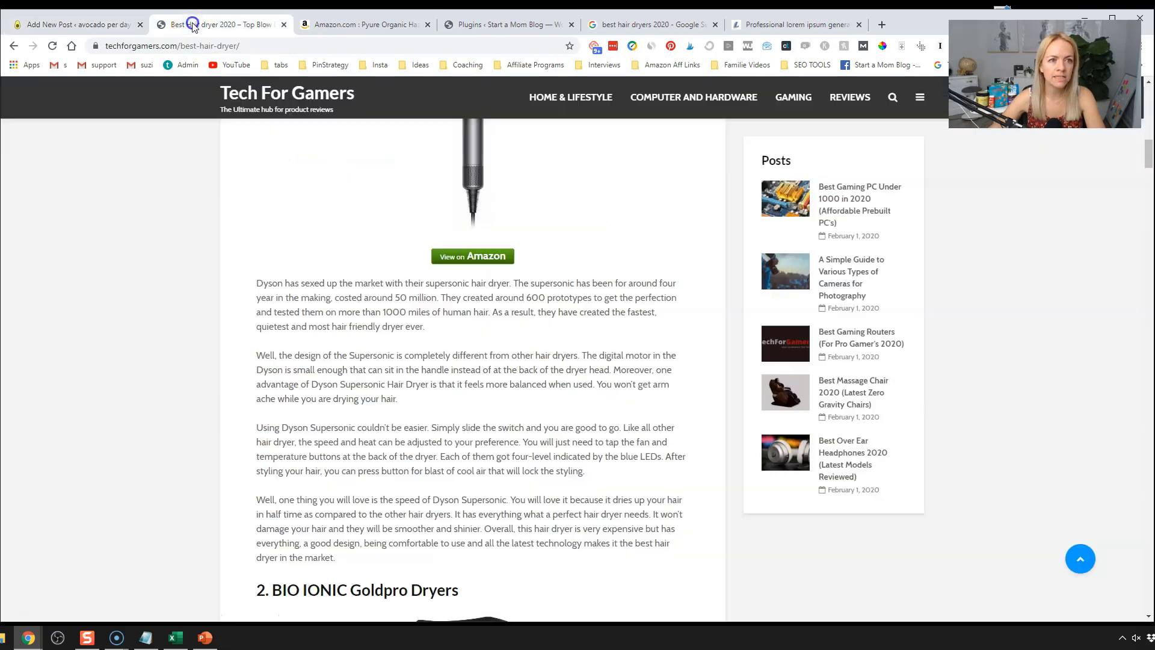
{"action": "scroll", "coordinate": [222, 133], "scroll_direction": "down", "scroll_amount": 5}
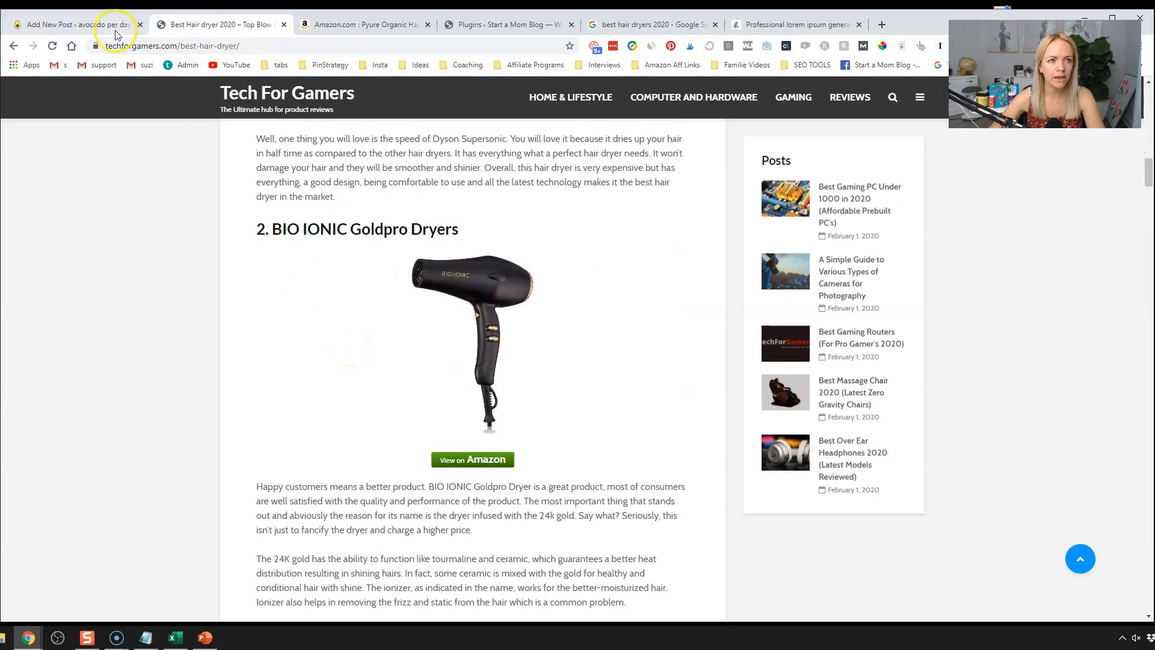
{"action": "left_click", "coordinate": [118, 25]}
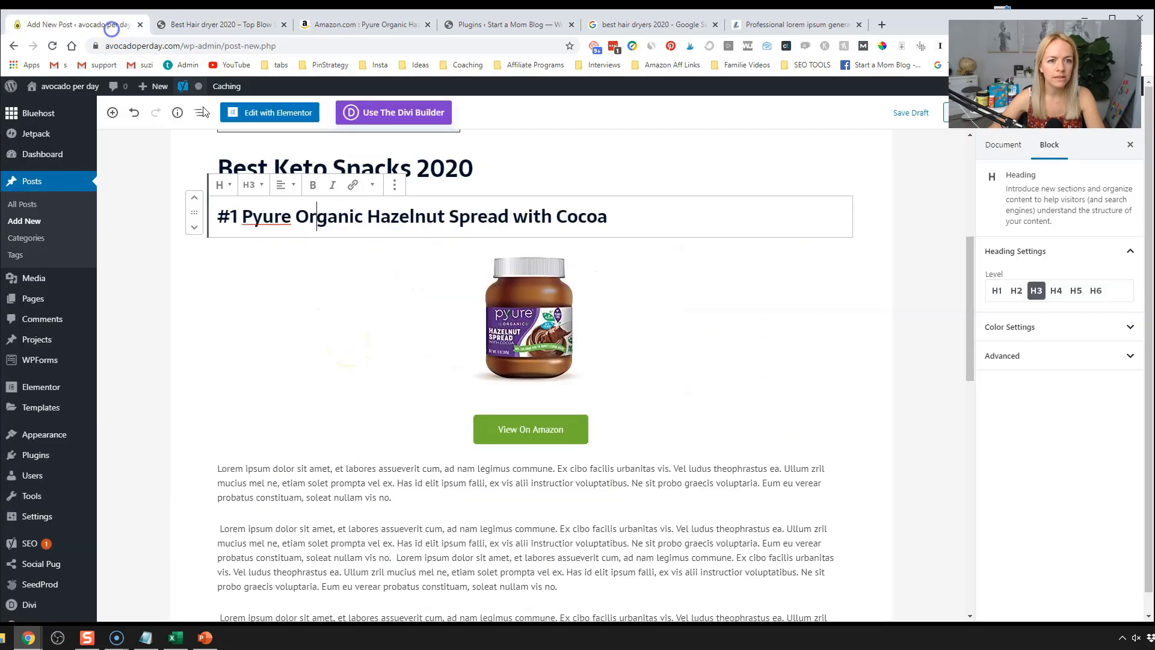
{"action": "left_click", "coordinate": [395, 188]}
{"action": "left_click", "coordinate": [416, 236]}
{"action": "left_click", "coordinate": [194, 286]}
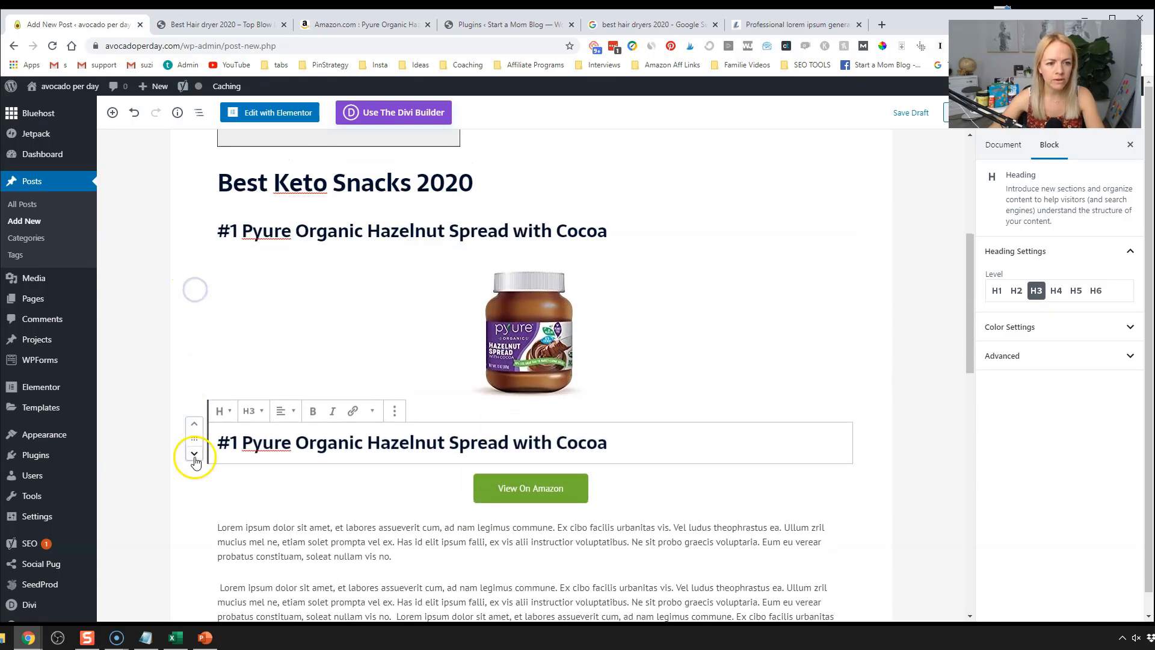
{"action": "left_click", "coordinate": [194, 457]}
{"action": "scroll", "coordinate": [194, 457], "scroll_direction": "down", "scroll_amount": 5}
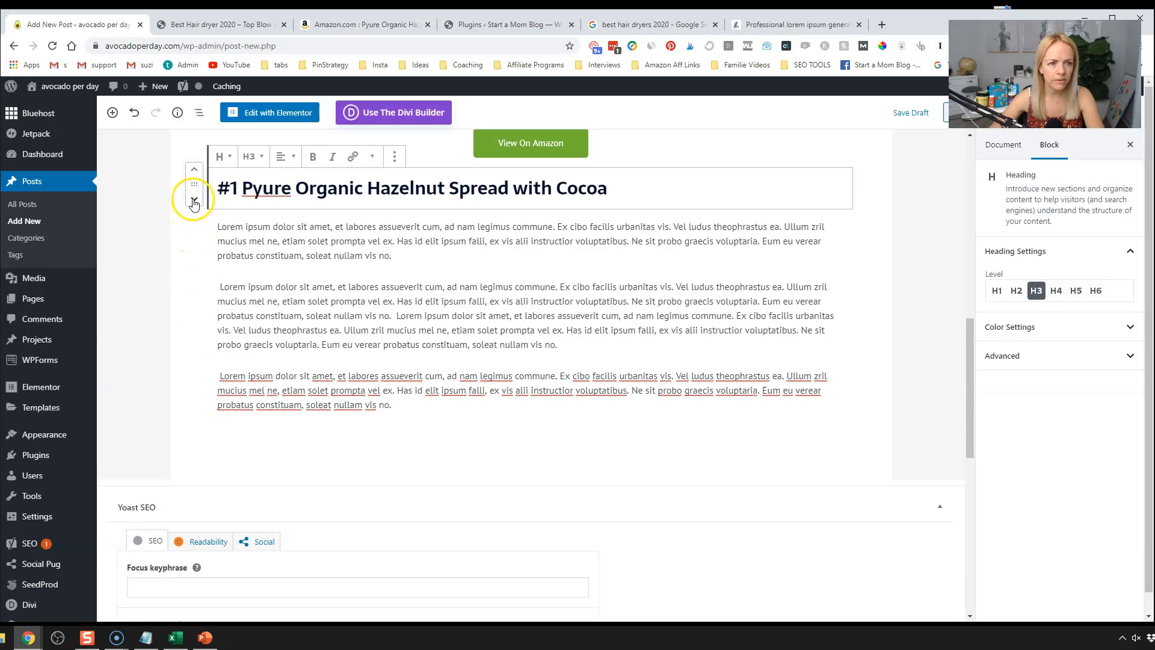
{"action": "left_click", "coordinate": [193, 200]}
{"action": "left_click_drag", "start_coordinate": [193, 244], "coordinate": [206, 420]}
{"action": "left_click_drag", "start_coordinate": [194, 247], "coordinate": [378, 412]}
- Duplicate the Pyure Custom HTML image block and move the copy under the second heading
{"action": "scroll", "coordinate": [355, 355], "scroll_direction": "up", "scroll_amount": 6}
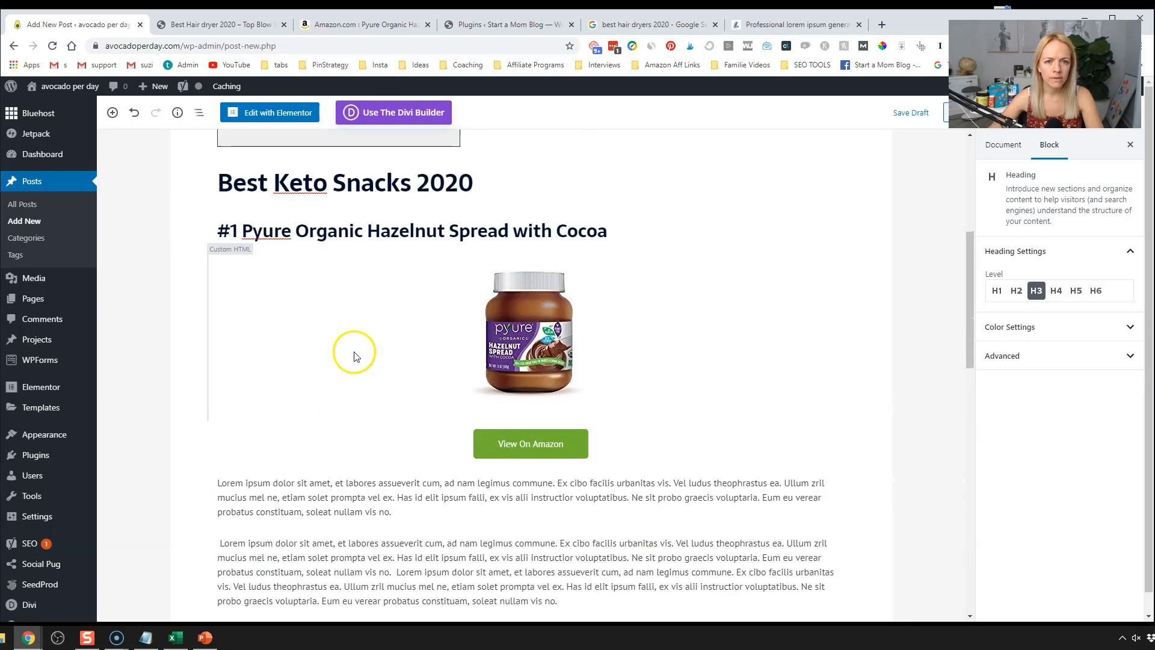
{"action": "left_click", "coordinate": [313, 309]}
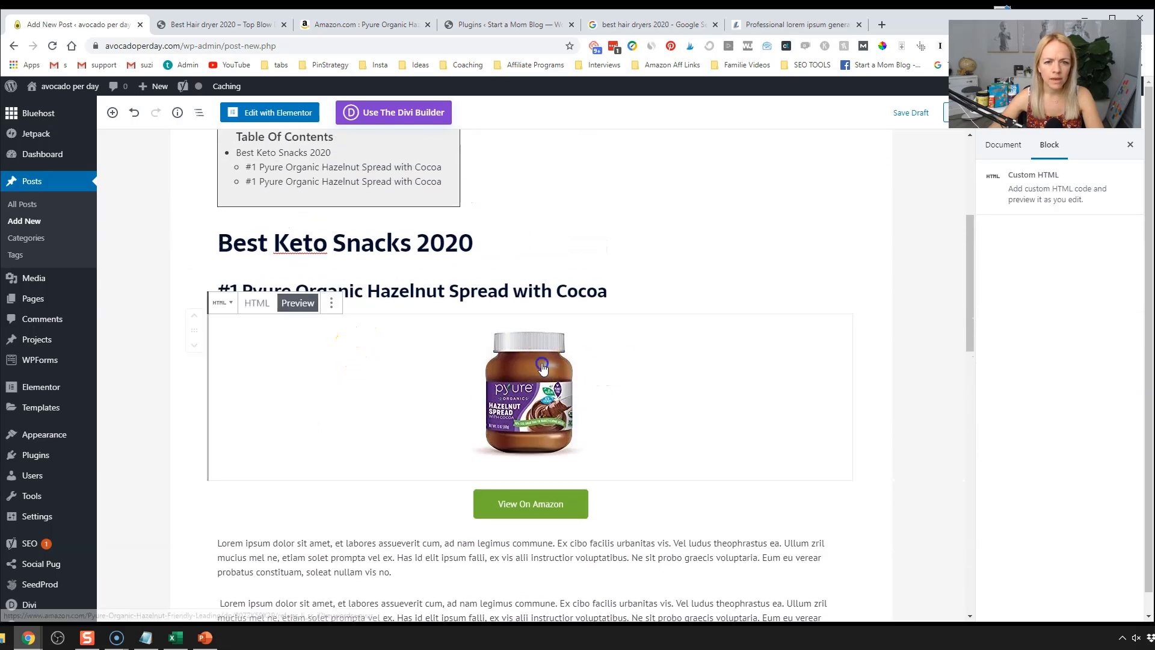
{"action": "left_click", "coordinate": [331, 302]}
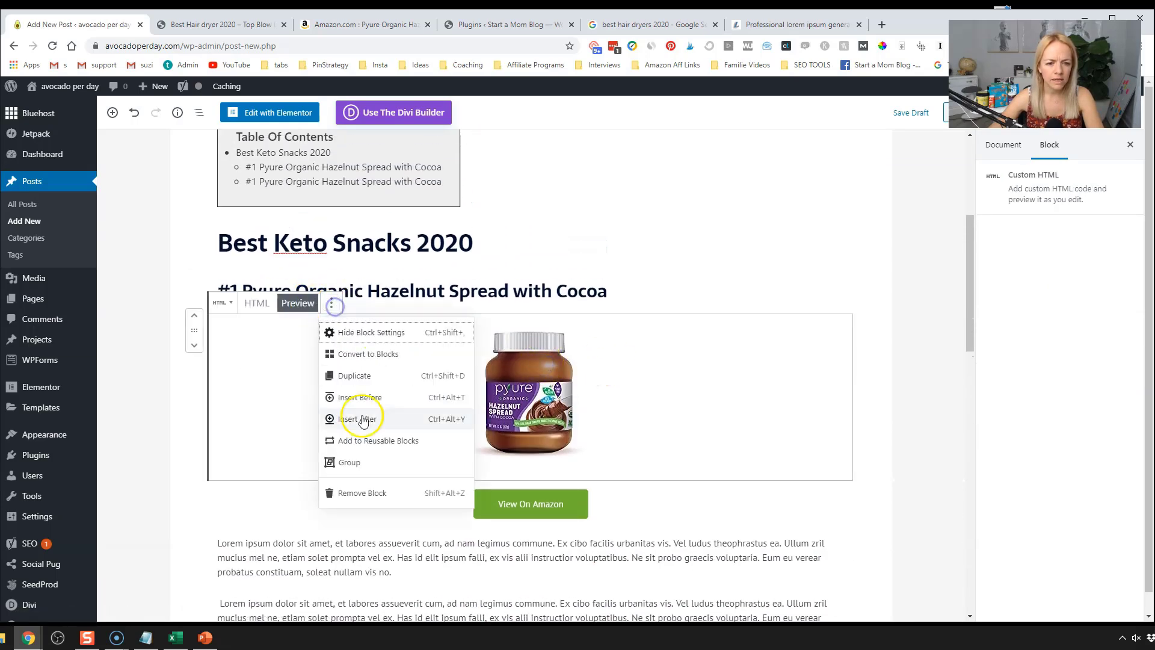
{"action": "left_click", "coordinate": [361, 376]}
{"action": "scroll", "coordinate": [253, 313], "scroll_direction": "down", "scroll_amount": 5}
{"action": "left_click_drag", "start_coordinate": [189, 195], "coordinate": [265, 572]}
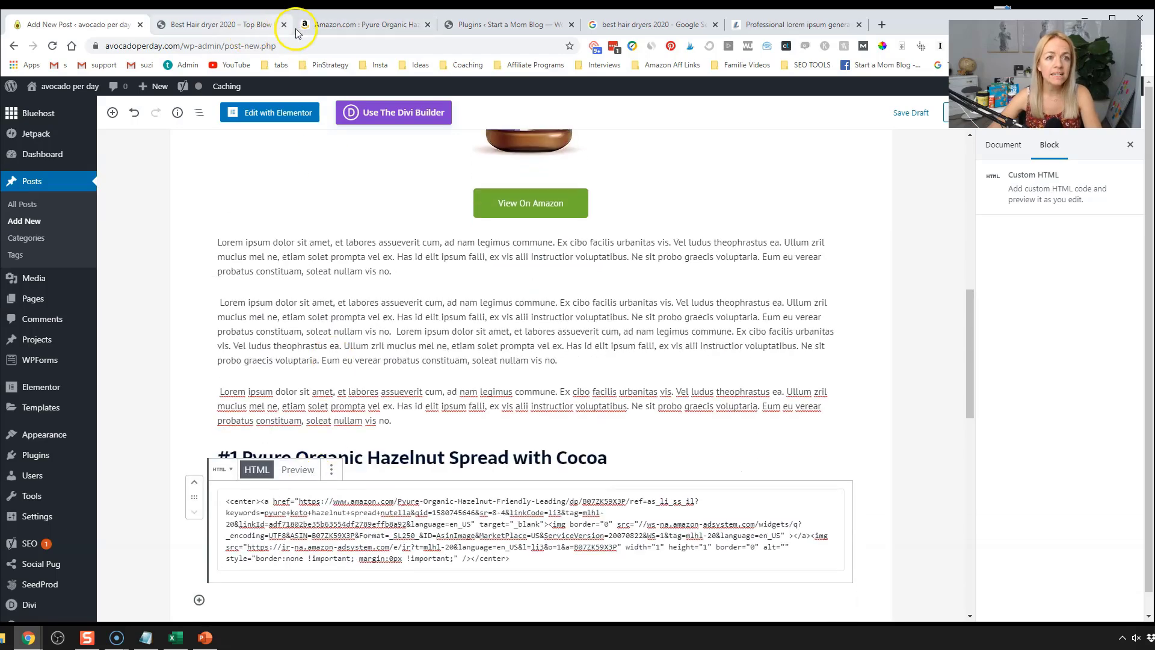
- Search Amazon for 'electrolyte keto powder' and open the Lemonade Electrolyte Powder product
{"action": "left_click", "coordinate": [331, 25]}
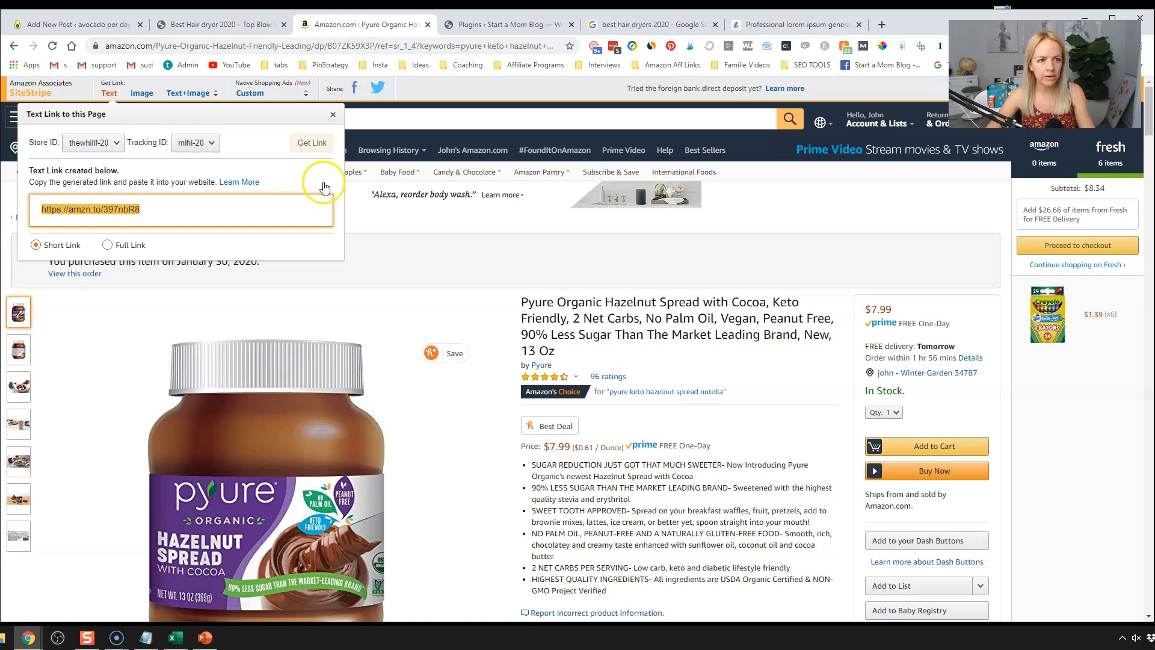
{"action": "left_click", "coordinate": [405, 123]}
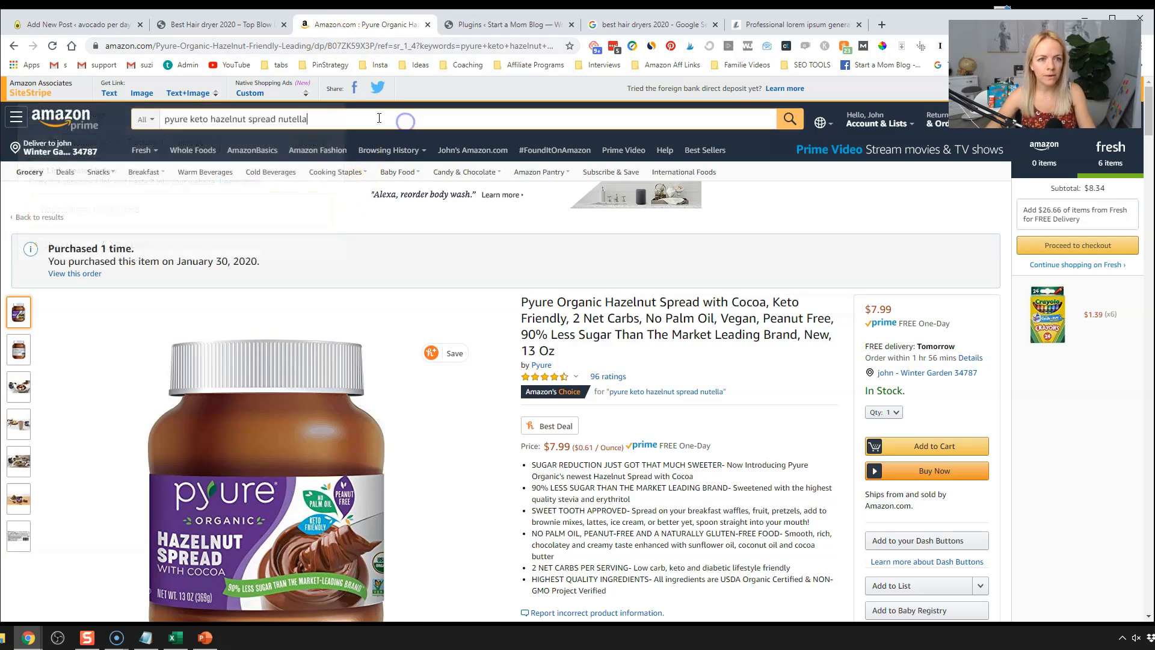
{"action": "triple_click", "coordinate": [316, 116]}
{"action": "type", "text": "eletrolyte keto "}
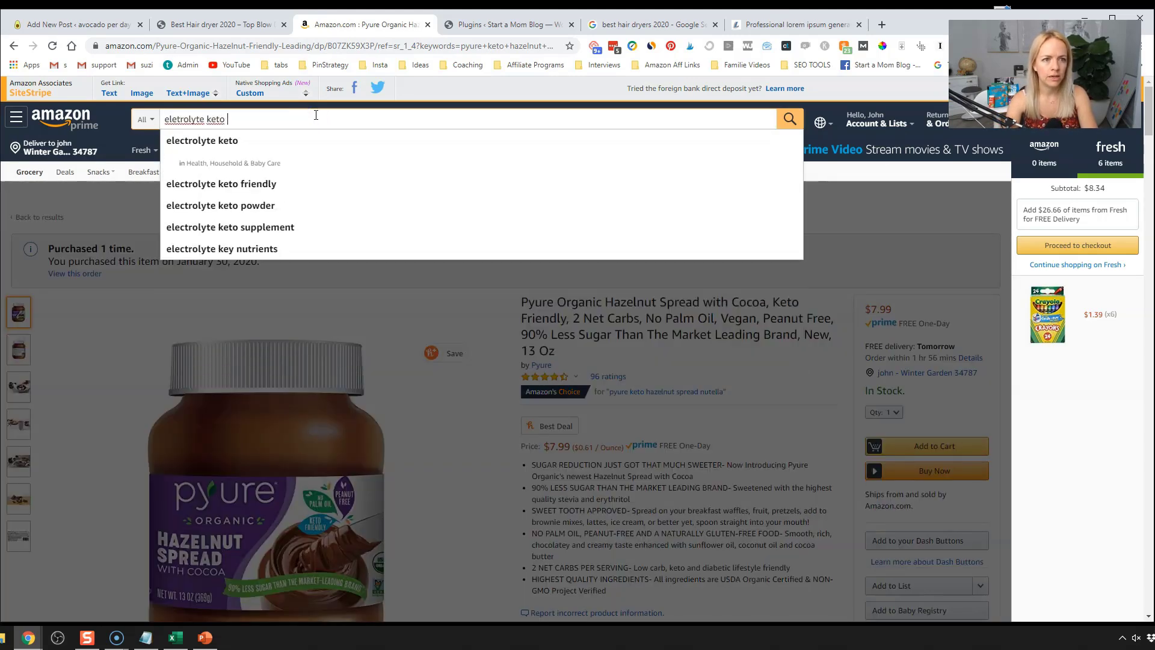
{"action": "type", "text": "powerderder"}
{"action": "key", "text": "Return"}
{"action": "scroll", "coordinate": [362, 319], "scroll_direction": "down", "scroll_amount": 5}
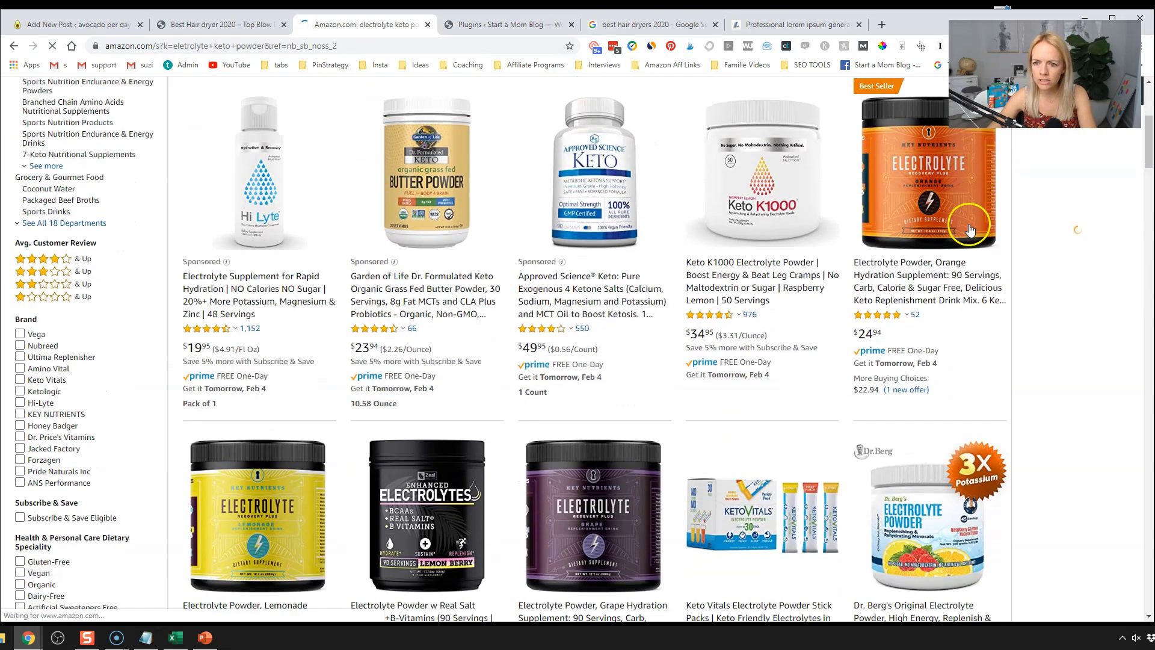
{"action": "scroll", "coordinate": [969, 229], "scroll_direction": "down", "scroll_amount": 3}
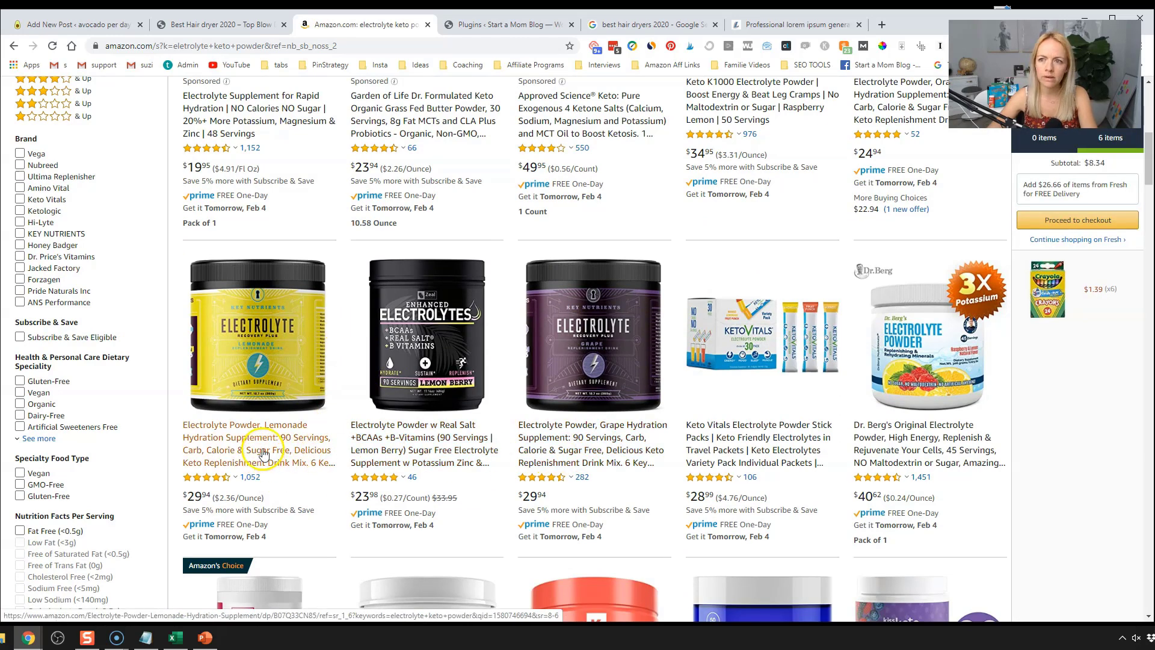
{"action": "left_click", "coordinate": [263, 454]}
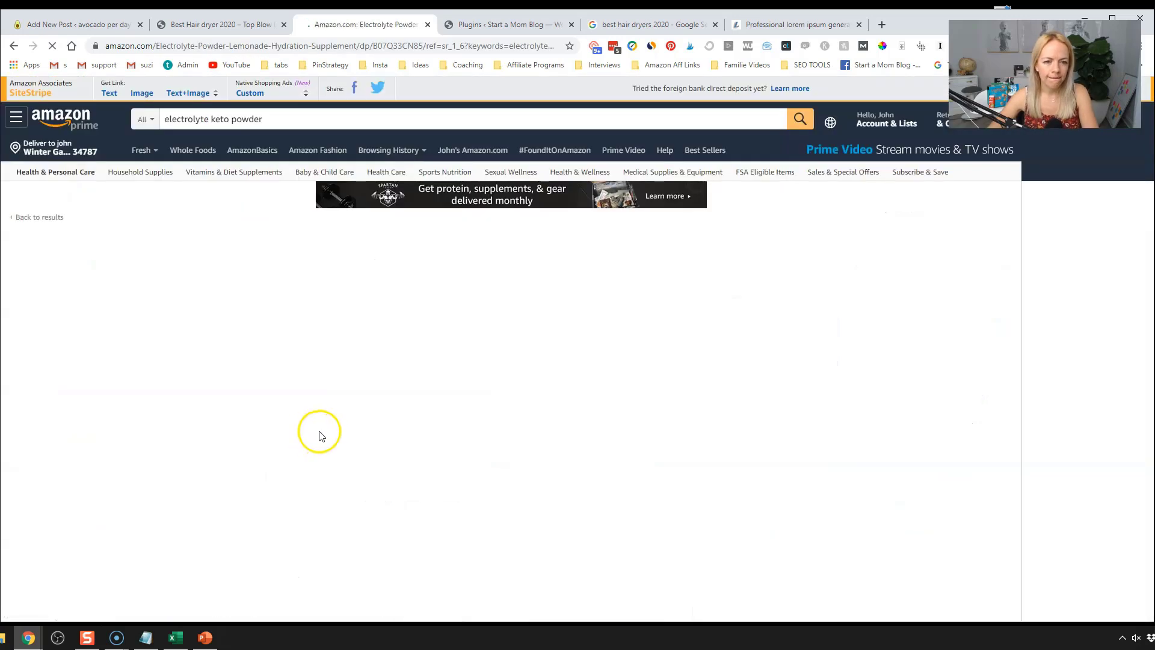
- Generate and copy the product's Large image-link HTML from SiteStripe
{"action": "left_click", "coordinate": [141, 95]}
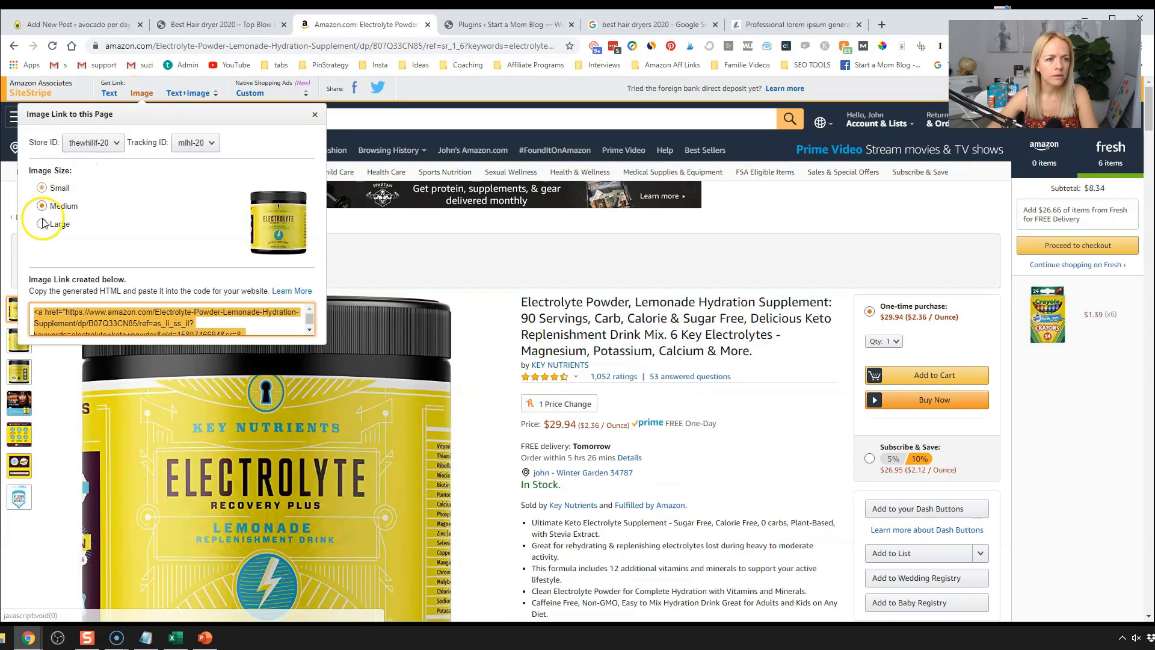
{"action": "left_click", "coordinate": [42, 224]}
{"action": "left_click", "coordinate": [140, 314]}
{"action": "key", "text": "ctrl+a"}
- Replace the copied block's Pyure code with the Electrolyte Powder HTML and preview the image
{"action": "left_click", "coordinate": [83, 27]}
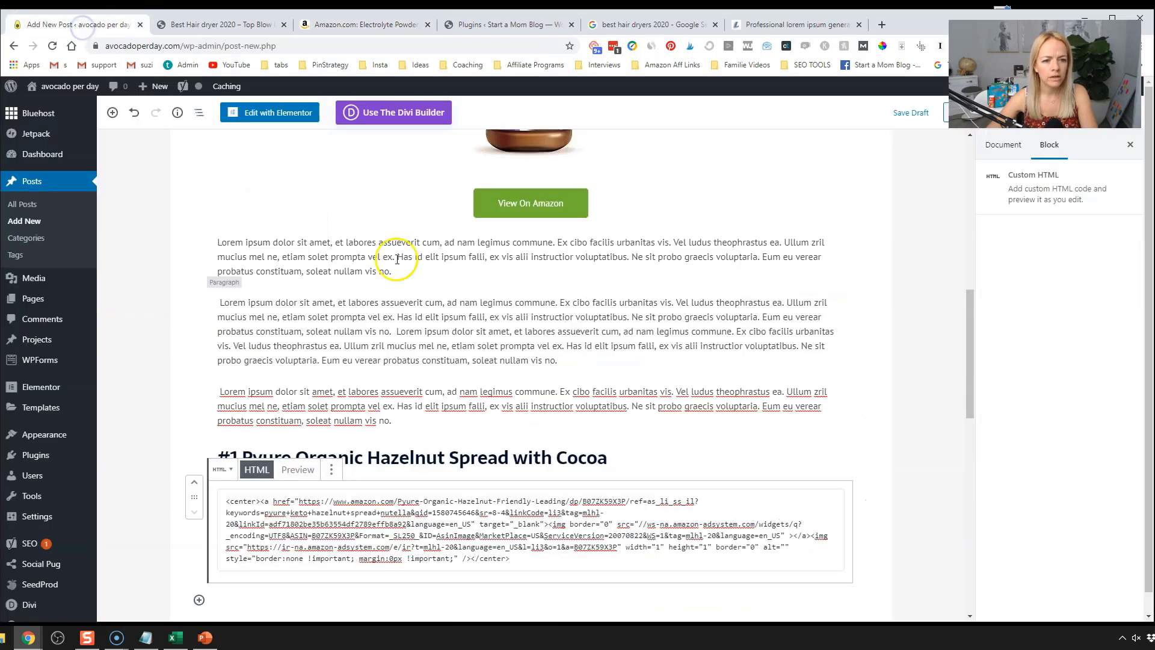
{"action": "scroll", "coordinate": [431, 485], "scroll_direction": "down", "scroll_amount": 3}
{"action": "left_click", "coordinate": [415, 369]}
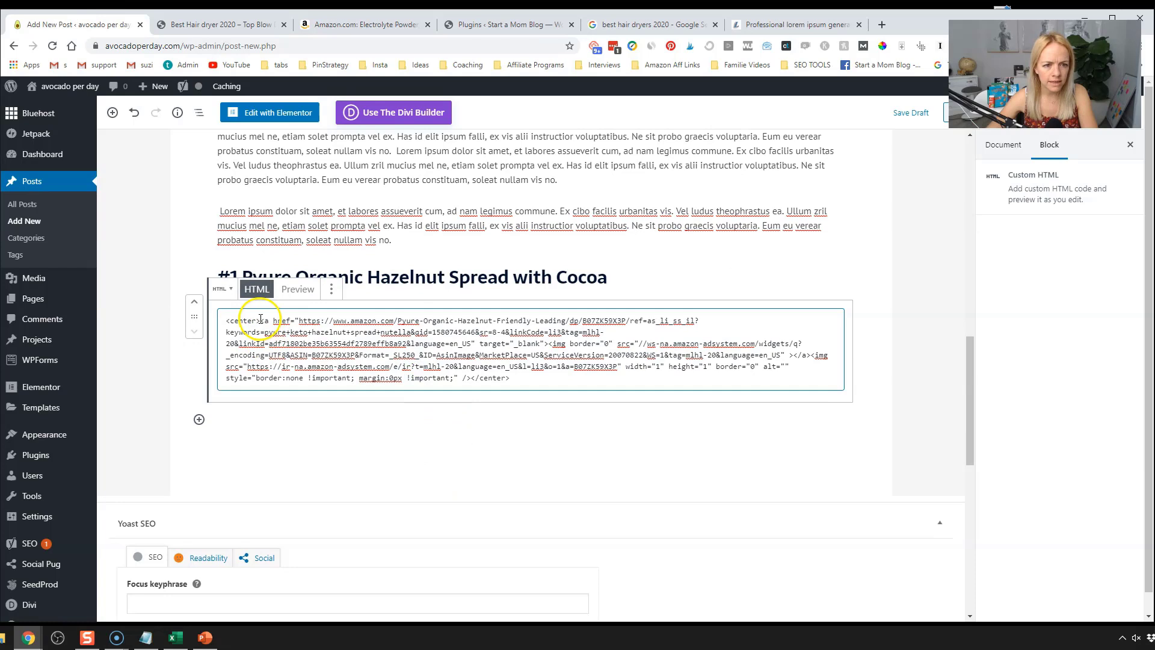
{"action": "left_click_drag", "start_coordinate": [260, 319], "coordinate": [470, 381]}
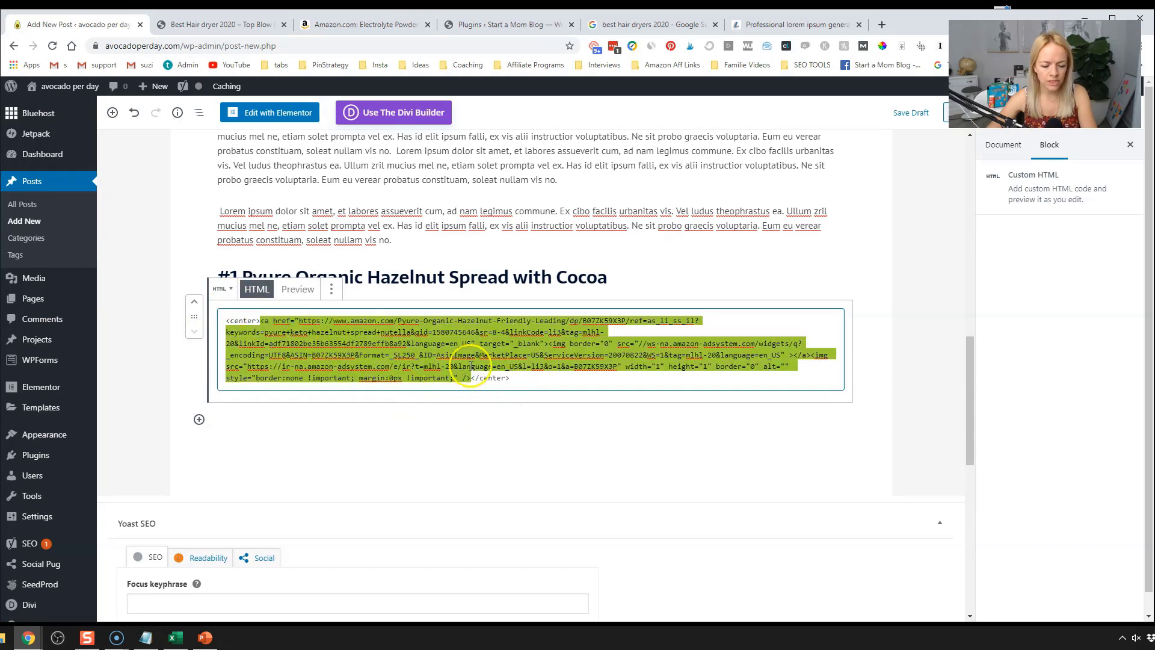
{"action": "key", "text": "ctrl+v"}
{"action": "left_click", "coordinate": [298, 290]}
{"action": "scroll", "coordinate": [432, 226], "scroll_direction": "up", "scroll_amount": 5}
- Place a duplicate View On Amazon button under the Electrolyte image and get the product's SiteStripe short link
{"action": "left_click", "coordinate": [414, 250]}
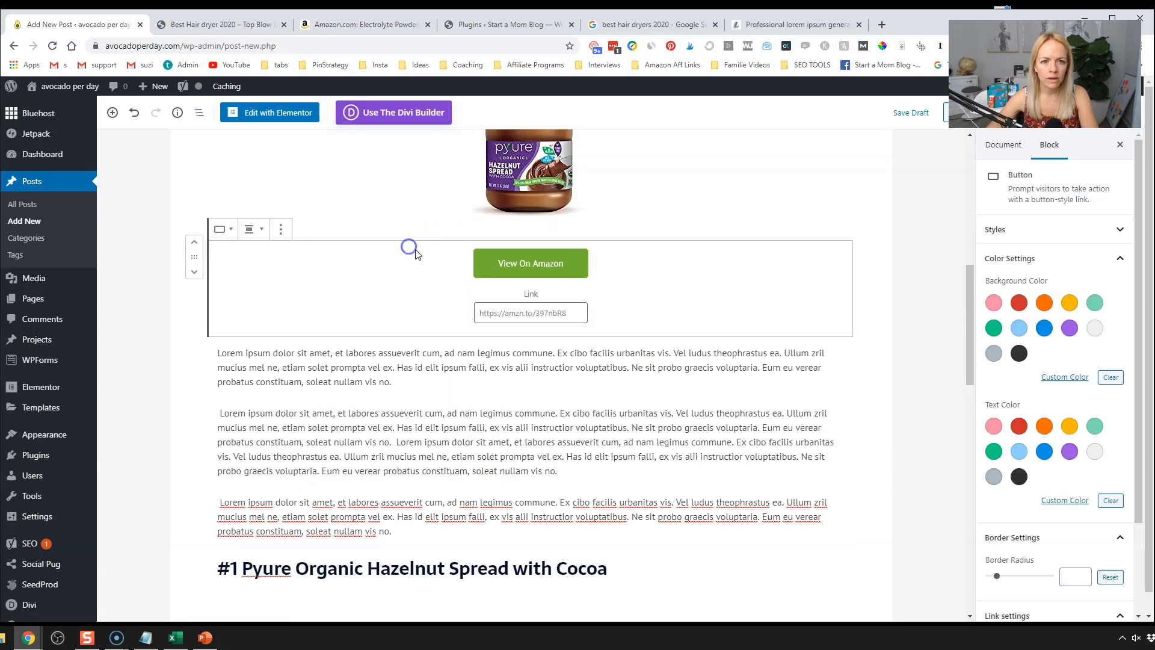
{"action": "left_click", "coordinate": [281, 230]}
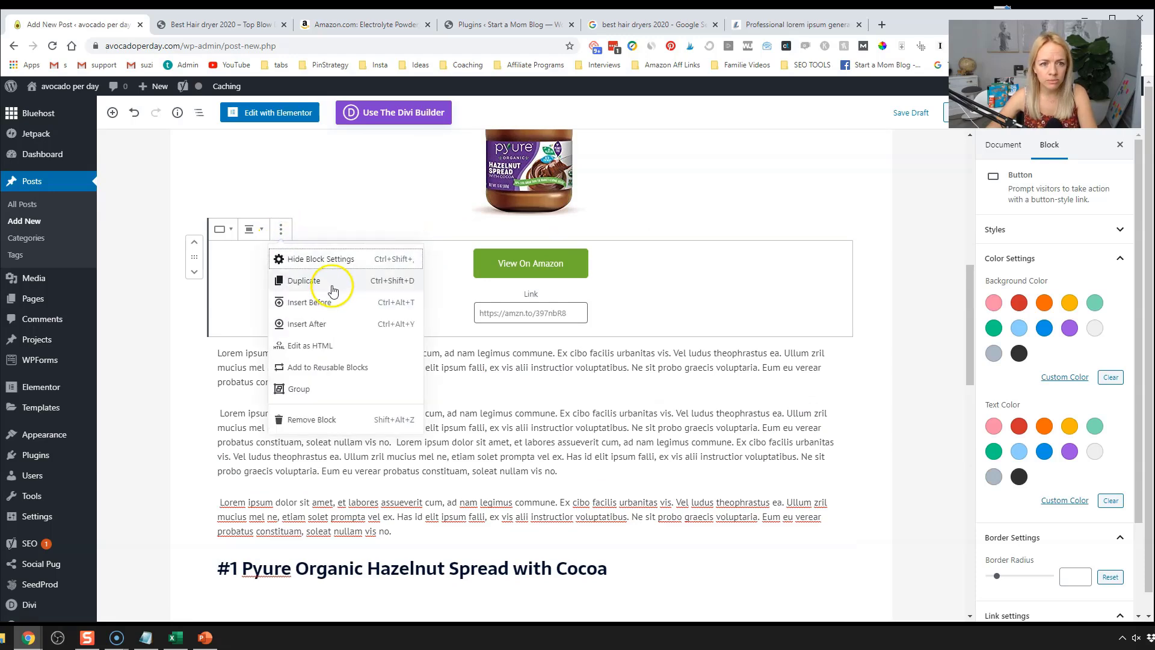
{"action": "left_click", "coordinate": [316, 281]}
{"action": "scroll", "coordinate": [228, 190], "scroll_direction": "down", "scroll_amount": 3}
{"action": "scroll", "coordinate": [209, 174], "scroll_direction": "up", "scroll_amount": 1}
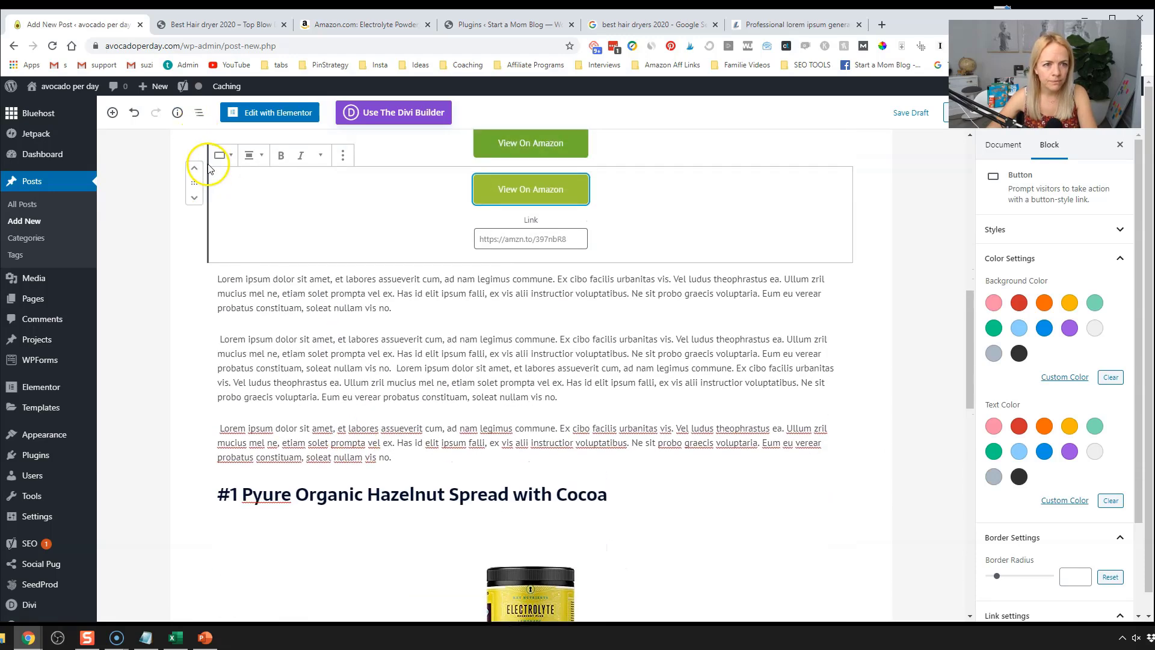
{"action": "left_click_drag", "start_coordinate": [194, 183], "coordinate": [336, 522]}
{"action": "left_click", "coordinate": [194, 200]}
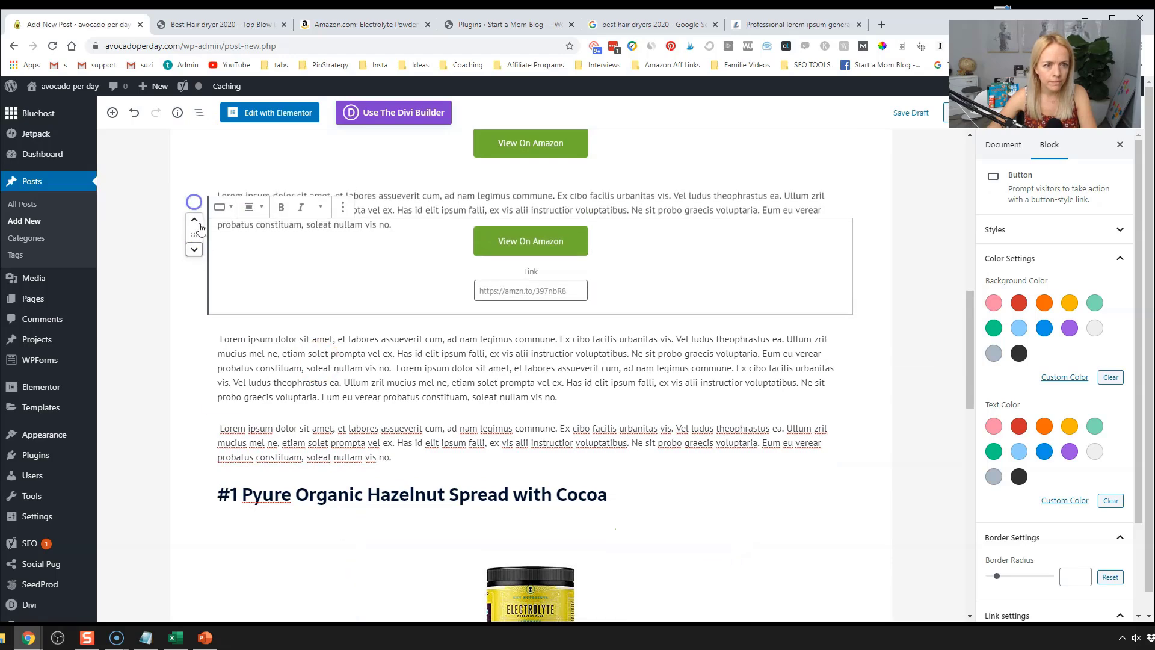
{"action": "left_click", "coordinate": [193, 257]}
{"action": "scroll", "coordinate": [198, 229], "scroll_direction": "down", "scroll_amount": 4}
{"action": "scroll", "coordinate": [196, 151], "scroll_direction": "up", "scroll_amount": 2}
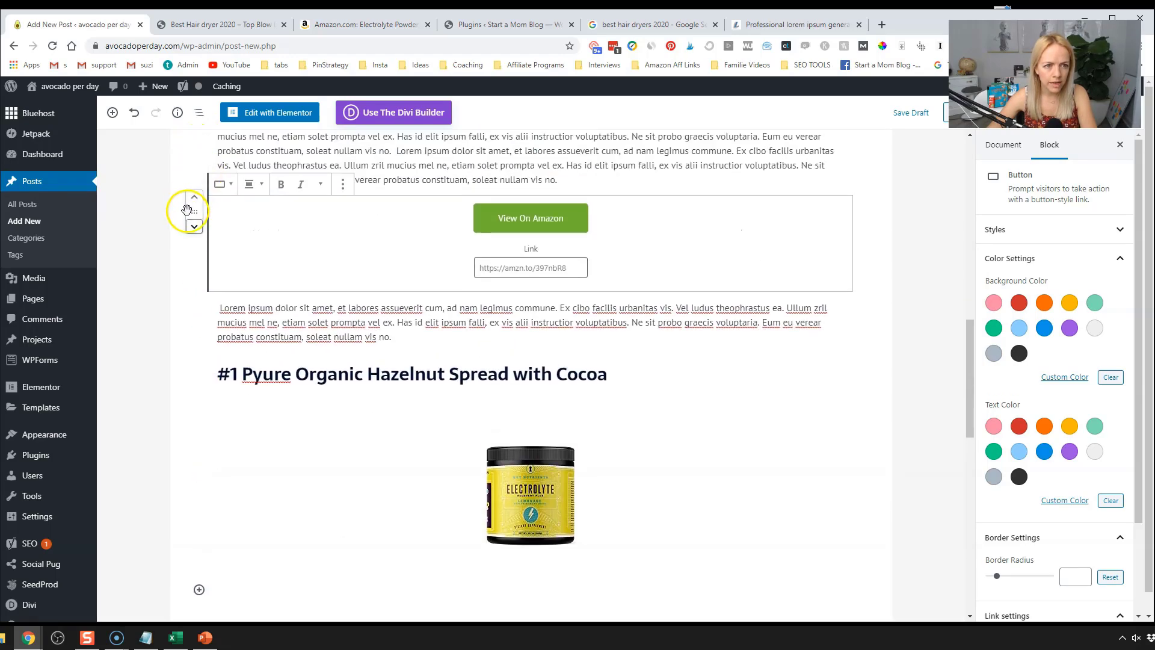
{"action": "left_click_drag", "start_coordinate": [193, 214], "coordinate": [483, 530]}
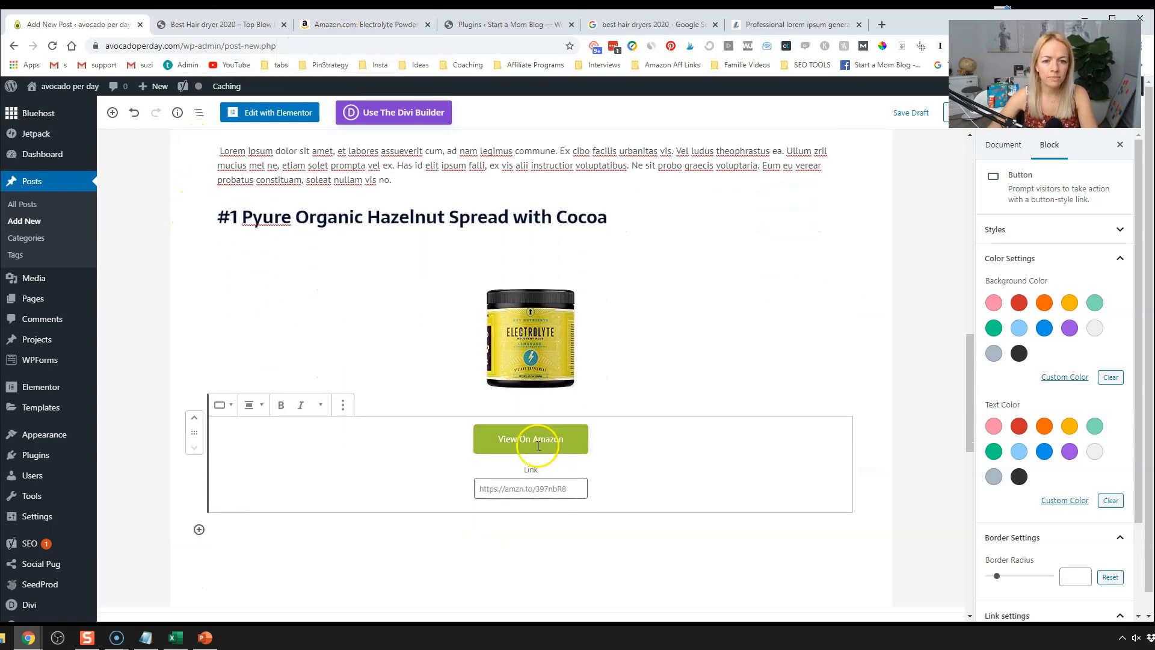
{"action": "left_click", "coordinate": [332, 35]}
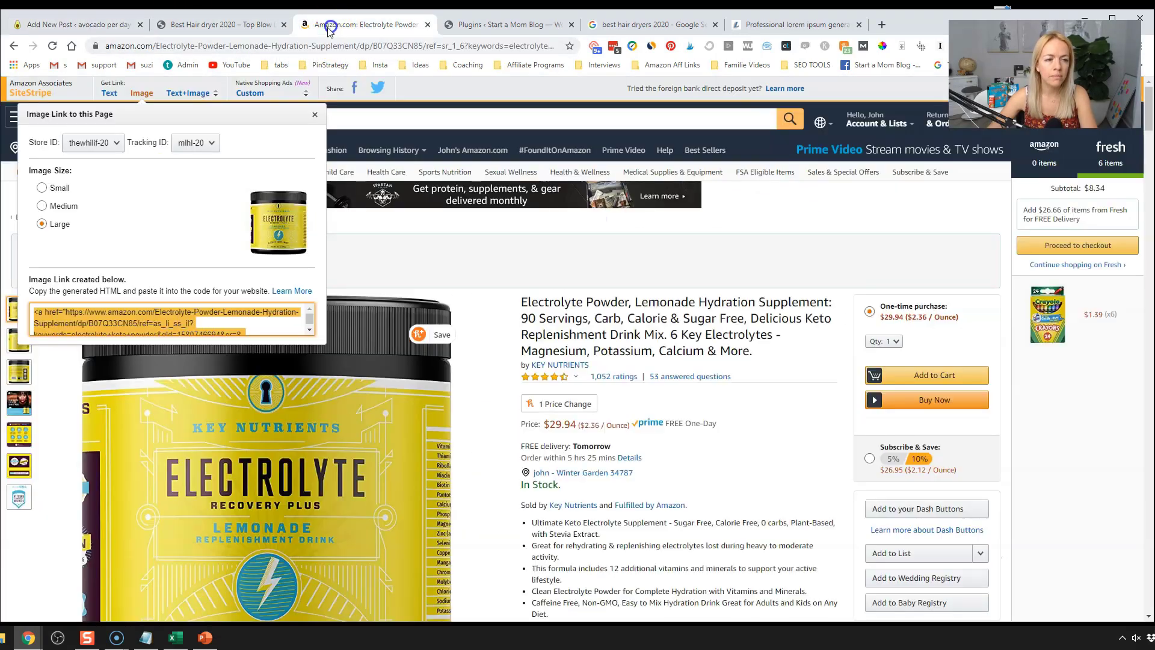
{"action": "left_click", "coordinate": [105, 95]}
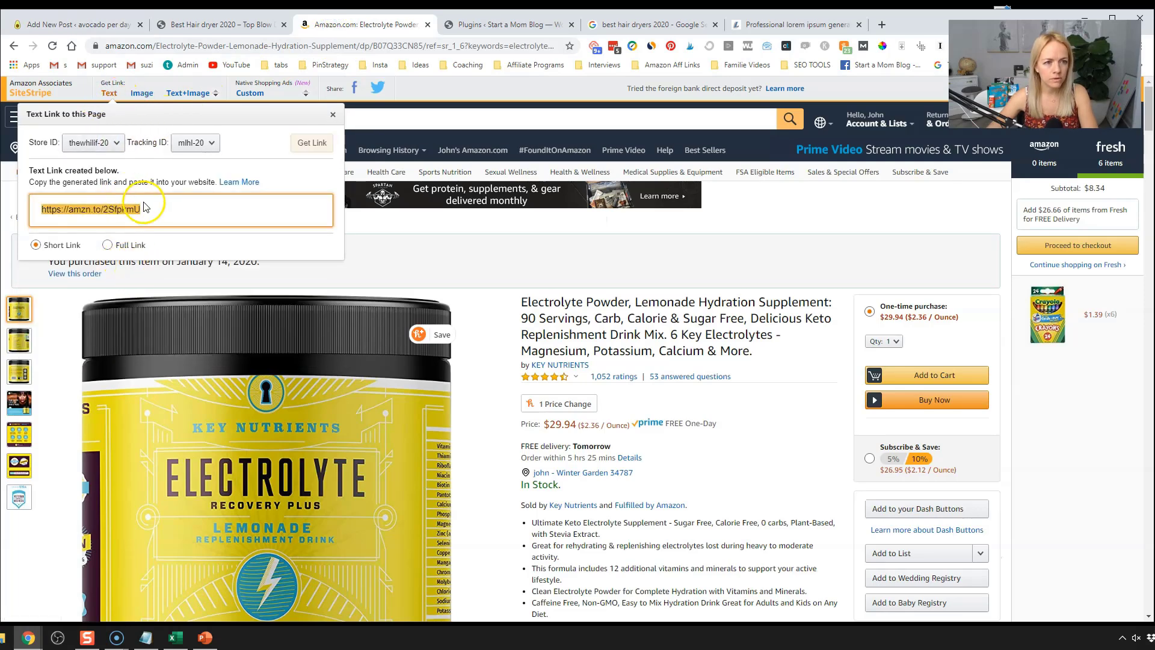
- Replace the second button's link with the electrolyte product's short link
{"action": "left_click", "coordinate": [36, 24]}
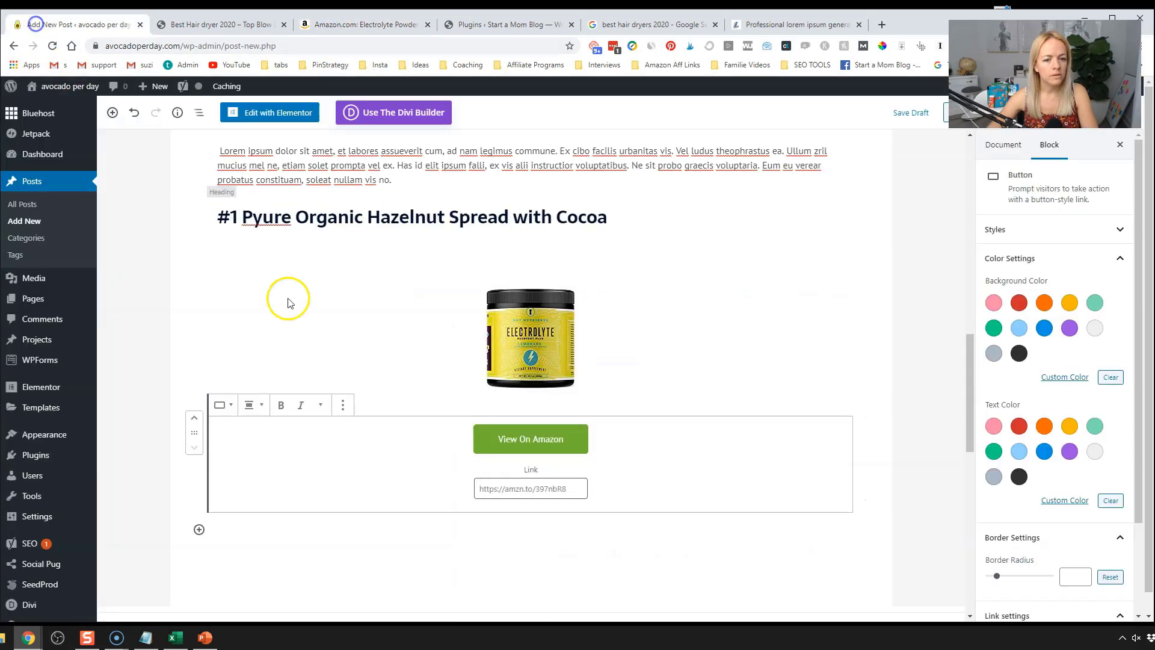
{"action": "triple_click", "coordinate": [524, 488]}
{"action": "type", "text": "https://amzn.to/2SfpkmU"}
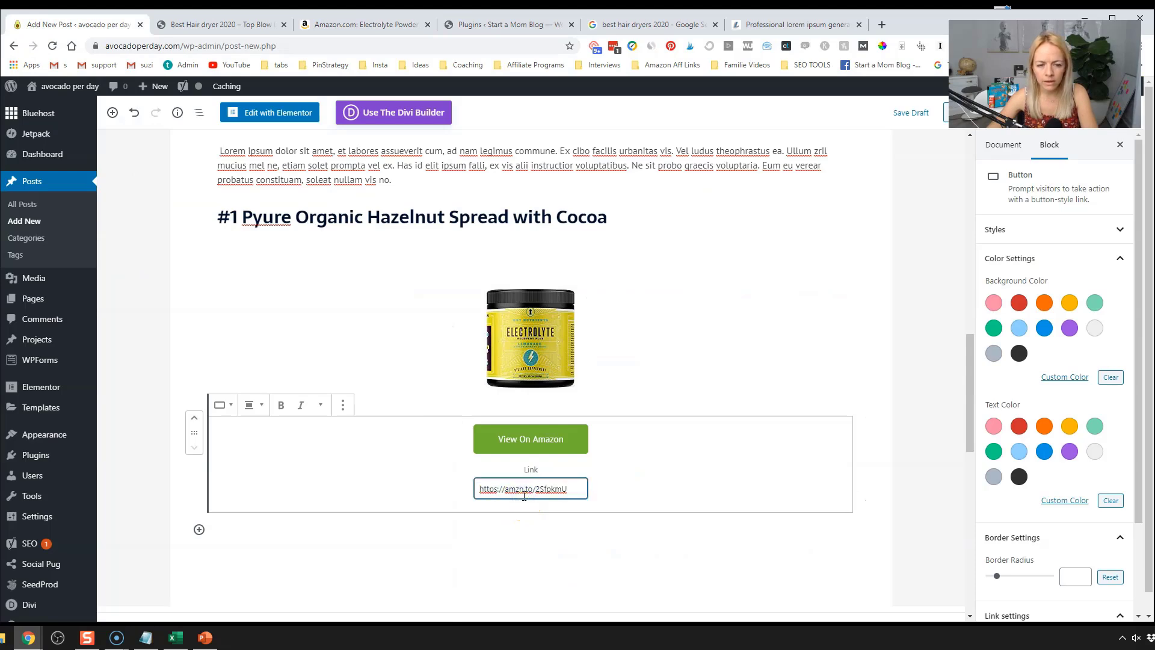
{"action": "scroll", "coordinate": [421, 361], "scroll_direction": "up", "scroll_amount": 3}
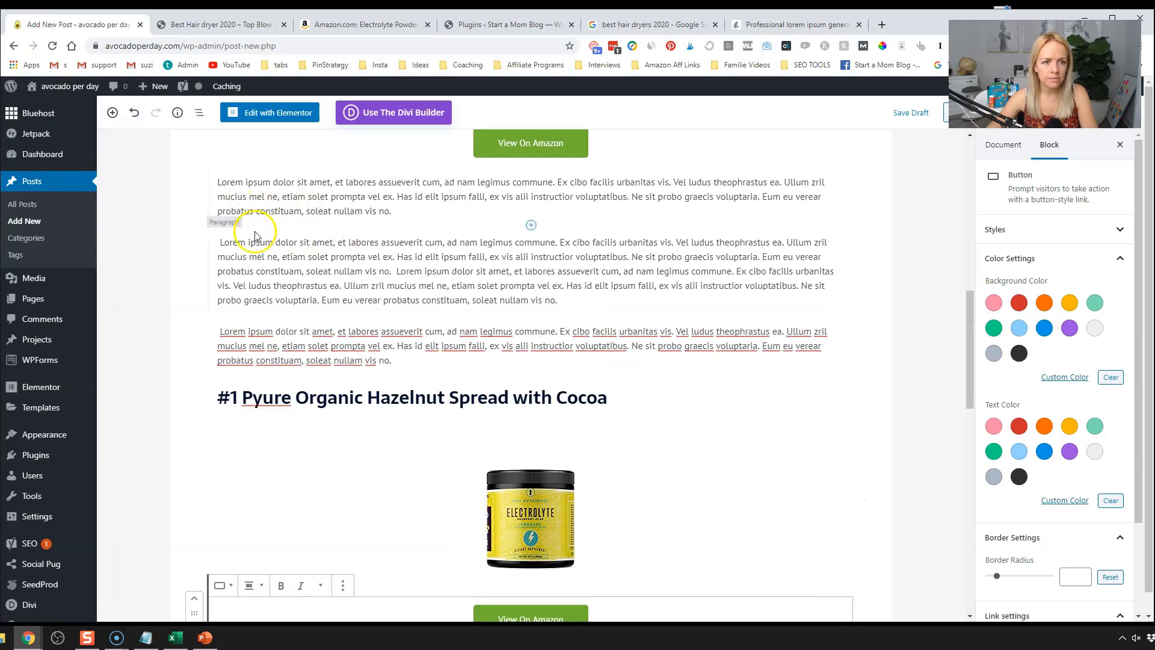
- Duplicate the long lorem ipsum paragraph below the button, then duplicate it once more
{"action": "left_click", "coordinate": [256, 257]}
{"action": "left_click", "coordinate": [362, 215]}
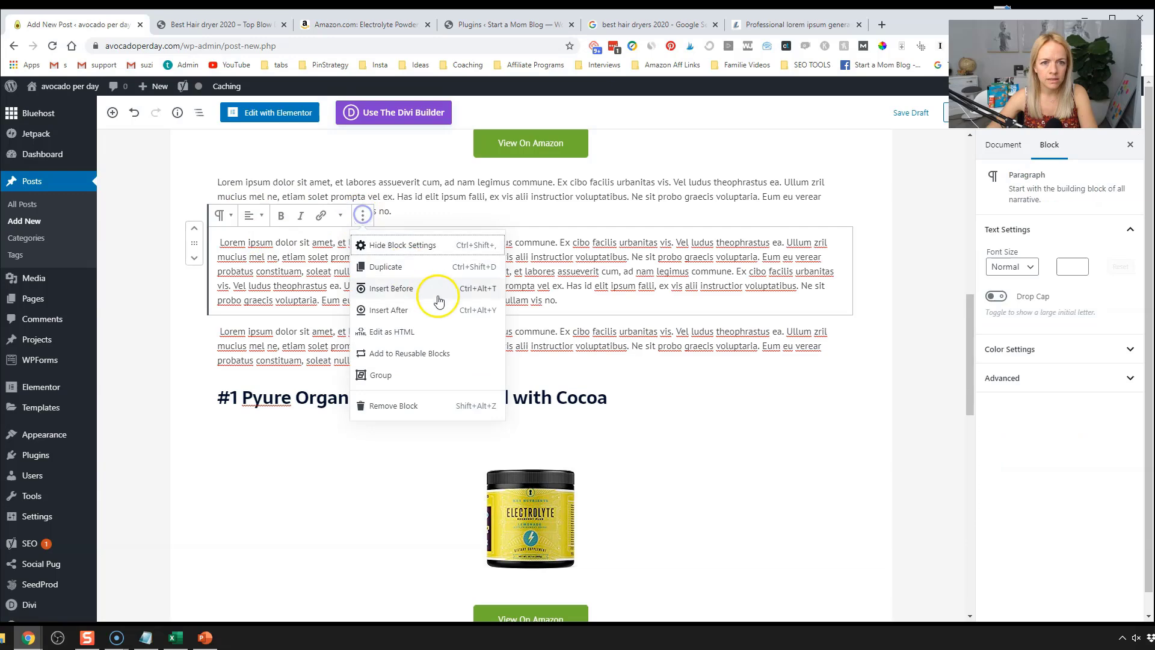
{"action": "left_click", "coordinate": [382, 266]}
{"action": "scroll", "coordinate": [304, 343], "scroll_direction": "down", "scroll_amount": 2}
{"action": "left_click_drag", "start_coordinate": [193, 219], "coordinate": [395, 549]}
{"action": "scroll", "coordinate": [227, 349], "scroll_direction": "down", "scroll_amount": 3}
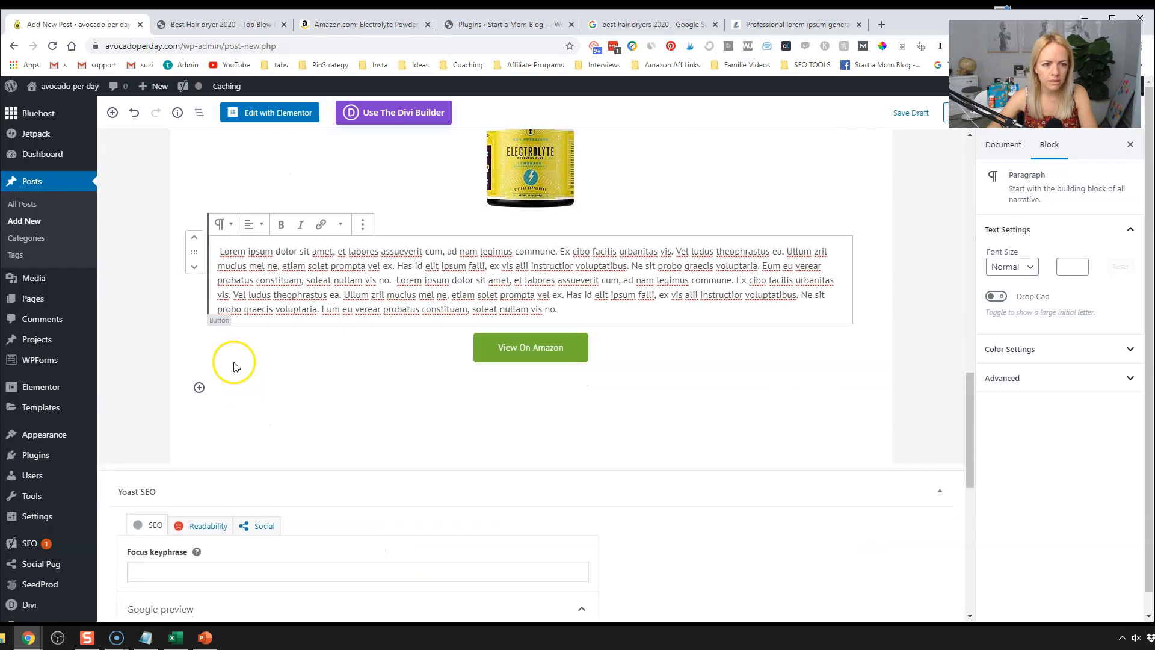
{"action": "left_click", "coordinate": [194, 268]}
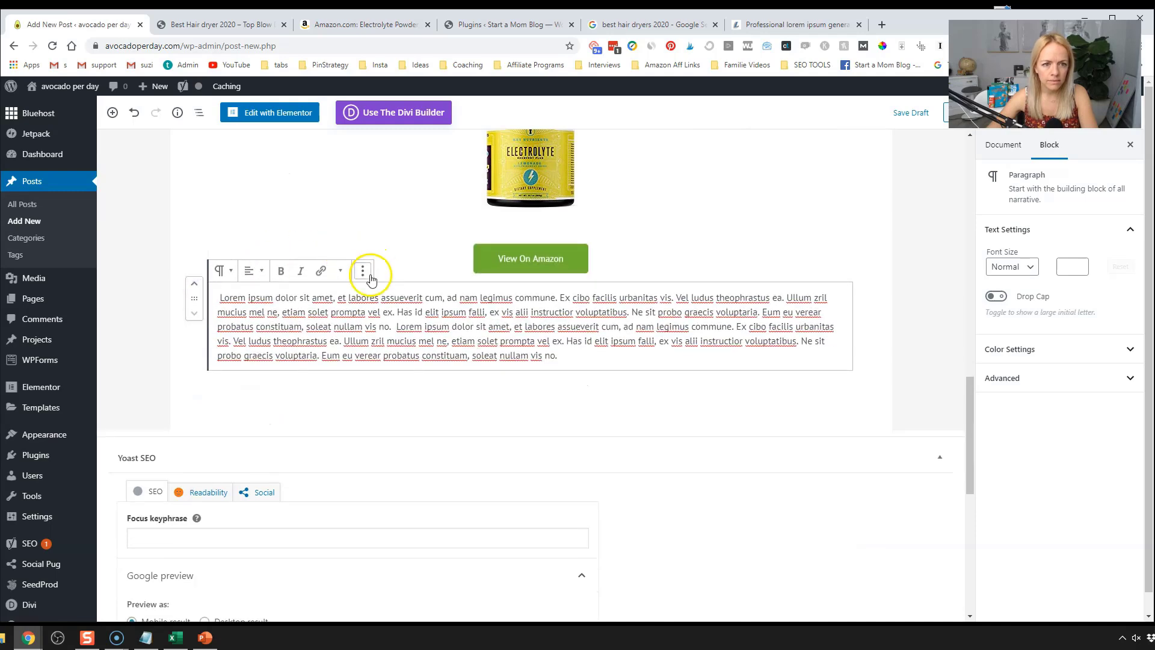
{"action": "left_click", "coordinate": [363, 271]}
{"action": "left_click", "coordinate": [397, 323]}
- Scroll from the post title down through the draft to review it
{"action": "scroll", "coordinate": [658, 404], "scroll_direction": "up", "scroll_amount": 5}
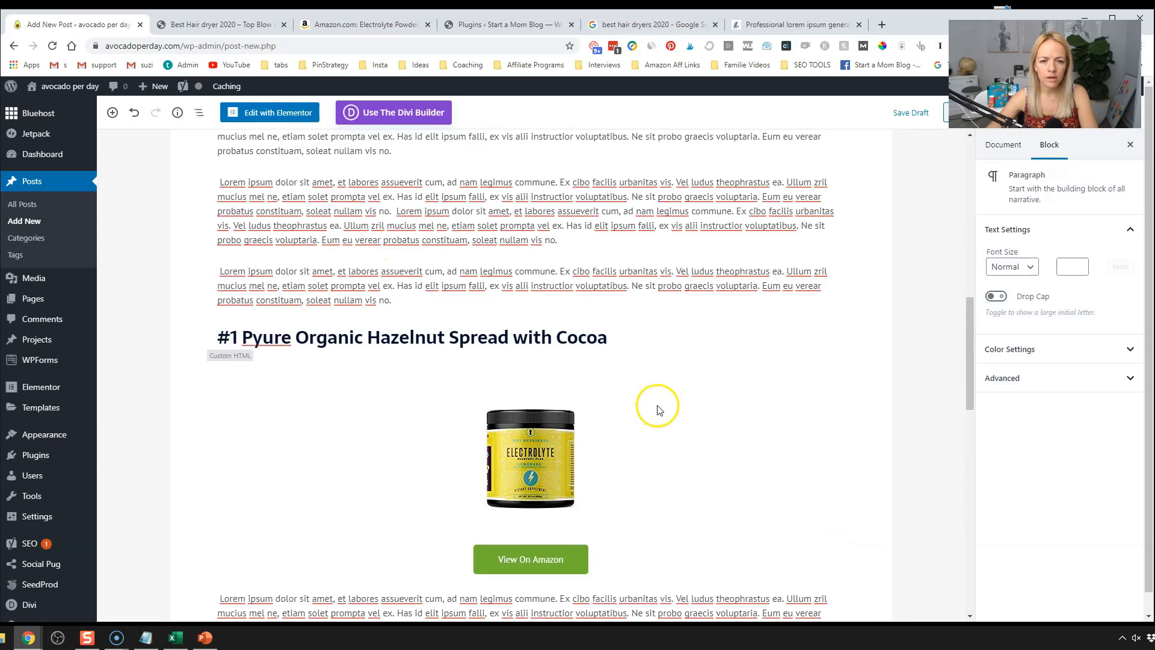
{"action": "scroll", "coordinate": [659, 407], "scroll_direction": "down", "scroll_amount": 4}
{"action": "scroll", "coordinate": [660, 409], "scroll_direction": "up", "scroll_amount": 7}
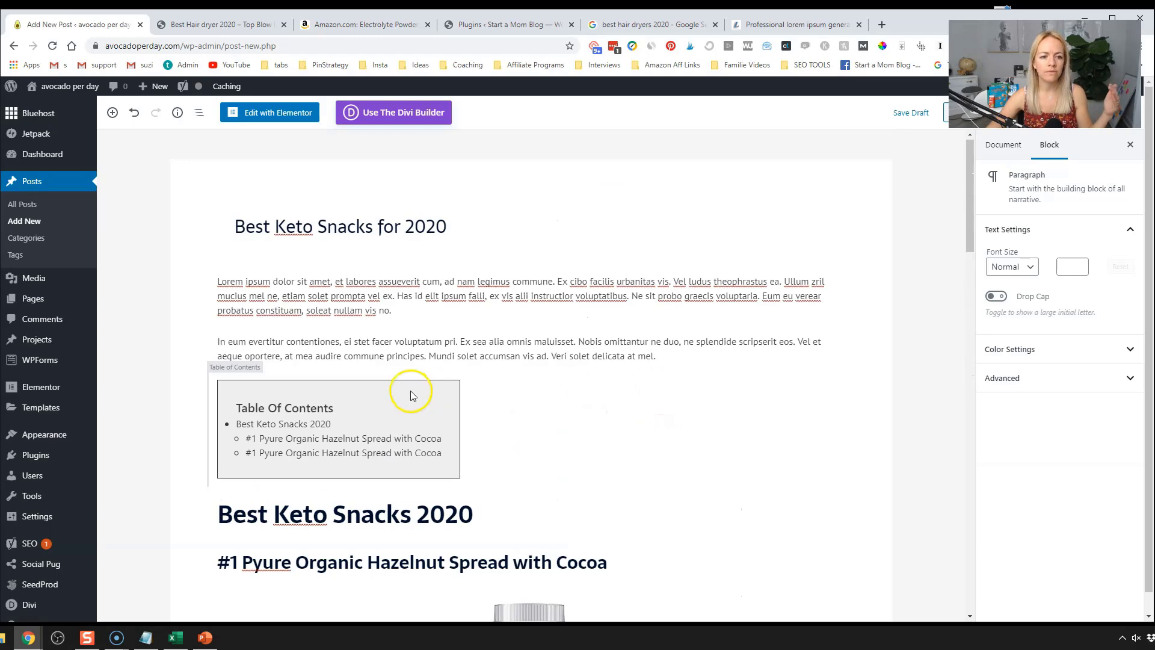
{"action": "left_click", "coordinate": [263, 227]}
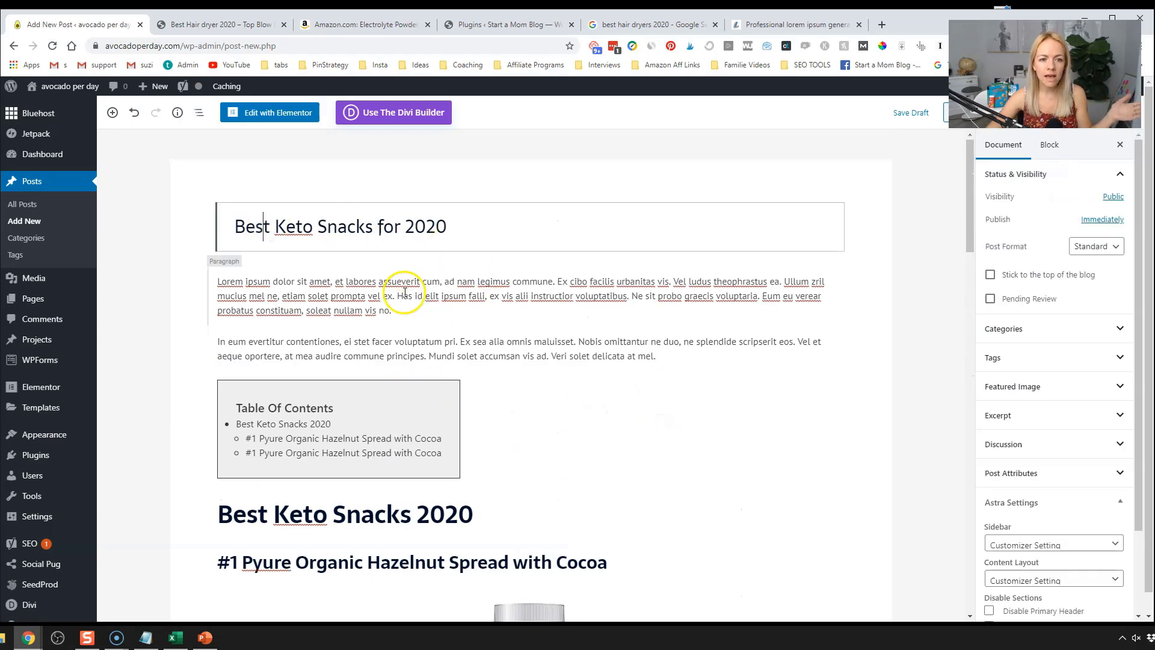
{"action": "scroll", "coordinate": [482, 379], "scroll_direction": "down", "scroll_amount": 3}
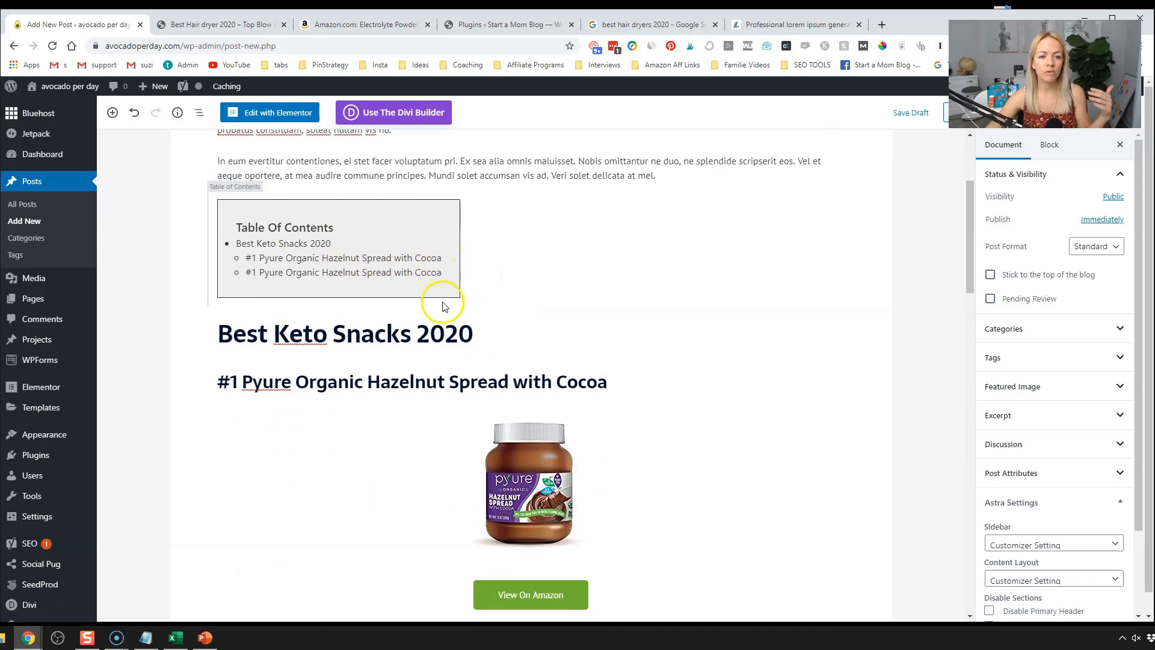
{"action": "scroll", "coordinate": [446, 304], "scroll_direction": "down", "scroll_amount": 5}
{"action": "scroll", "coordinate": [444, 310], "scroll_direction": "up", "scroll_amount": 5}
{"action": "scroll", "coordinate": [386, 490], "scroll_direction": "down", "scroll_amount": 5}
- Rename the second product heading to '#2 Electrolyte Powder for IF'
{"action": "scroll", "coordinate": [332, 579], "scroll_direction": "down", "scroll_amount": 3}
{"action": "left_click", "coordinate": [293, 368]}
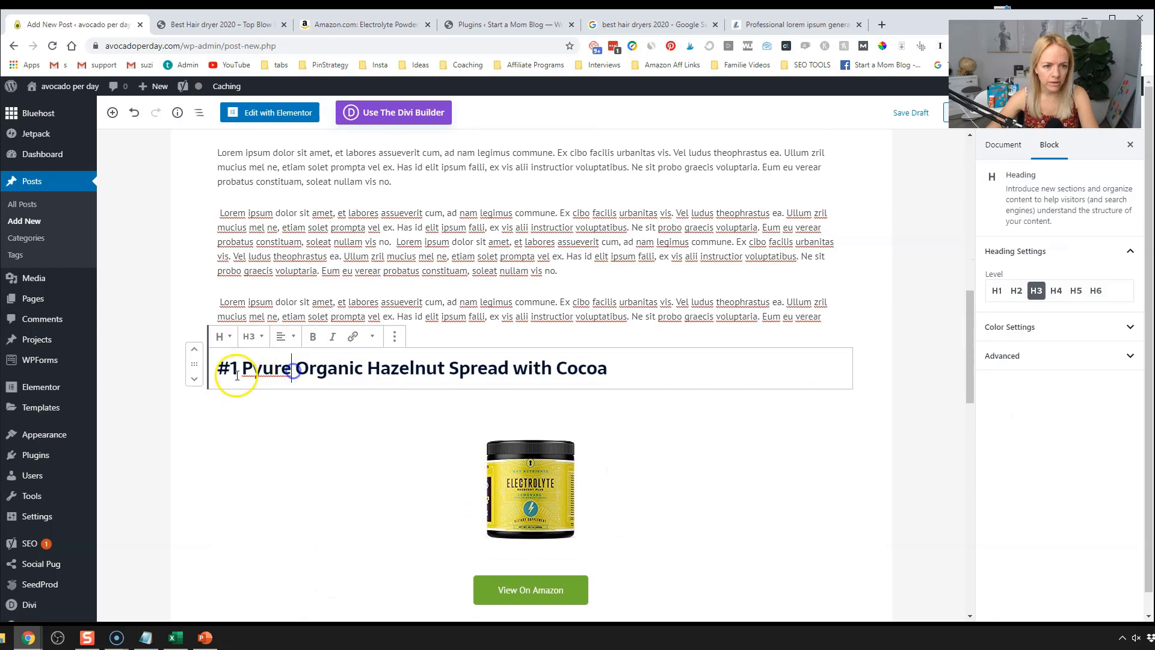
{"action": "left_click_drag", "start_coordinate": [242, 368], "coordinate": [645, 372]}
{"action": "key", "text": "BackSpace"}
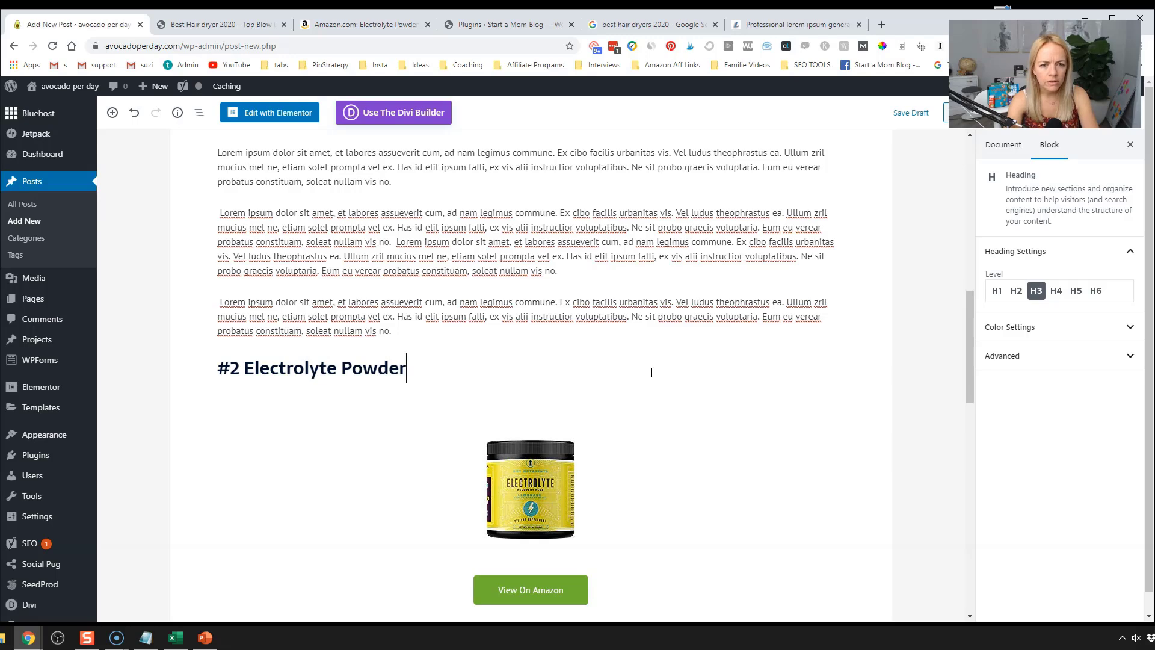
{"action": "key", "text": "BackSpace"}
{"action": "key", "text": "shift+Return"}
{"action": "type", "text": "F"}
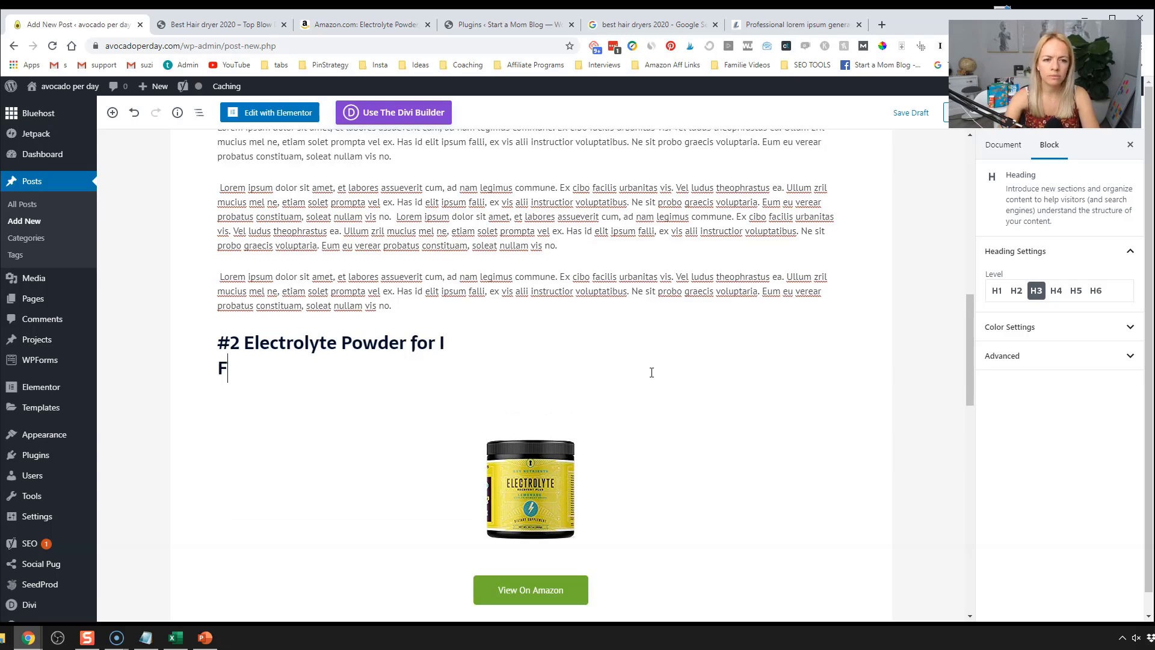
{"action": "type", "text": "F"}
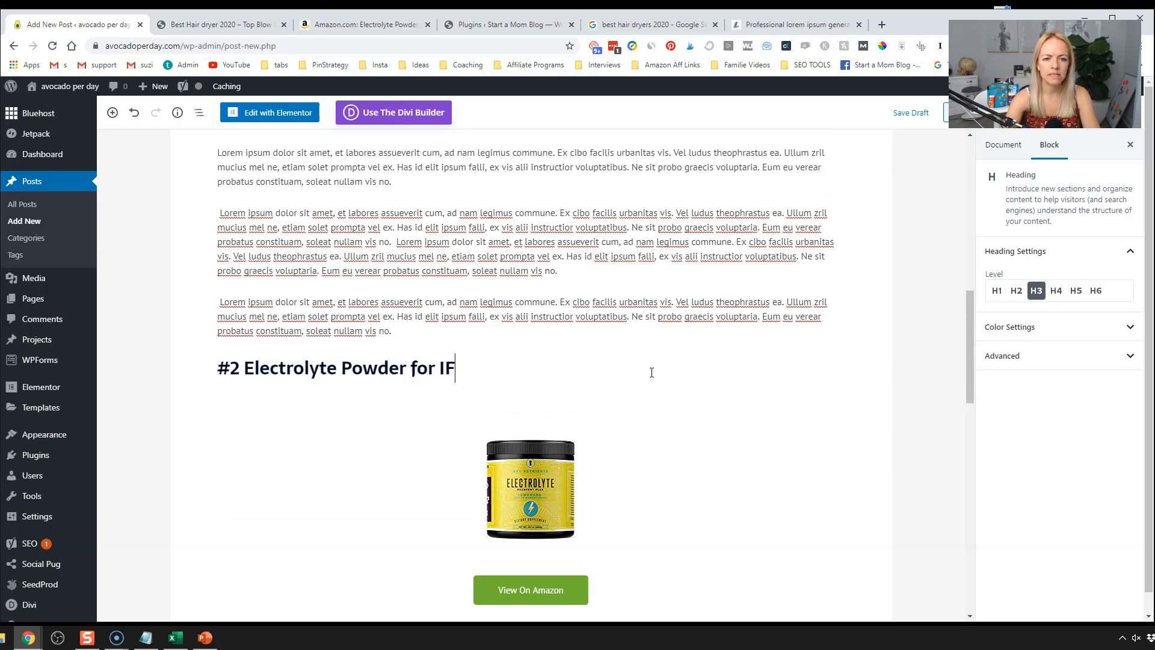
{"action": "left_click", "coordinate": [645, 308]}
- Check that the Table of Contents lists the new #2 heading
{"action": "scroll", "coordinate": [645, 309], "scroll_direction": "up", "scroll_amount": 5}
{"action": "scroll", "coordinate": [646, 309], "scroll_direction": "up", "scroll_amount": 4}
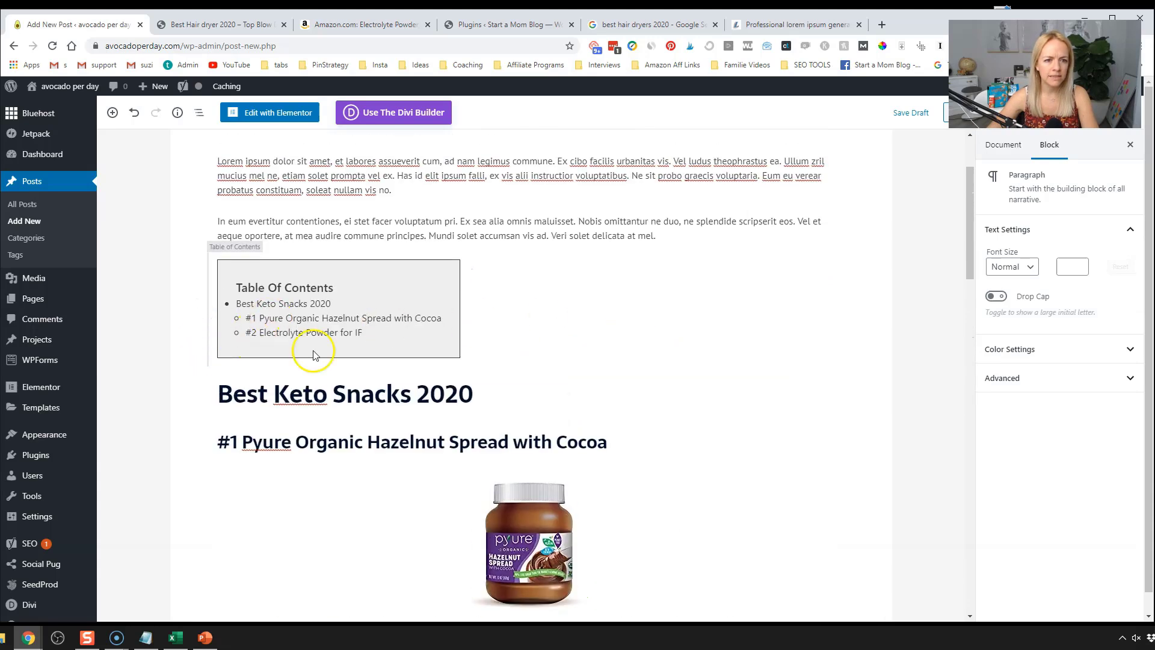
{"action": "left_click", "coordinate": [380, 272]}
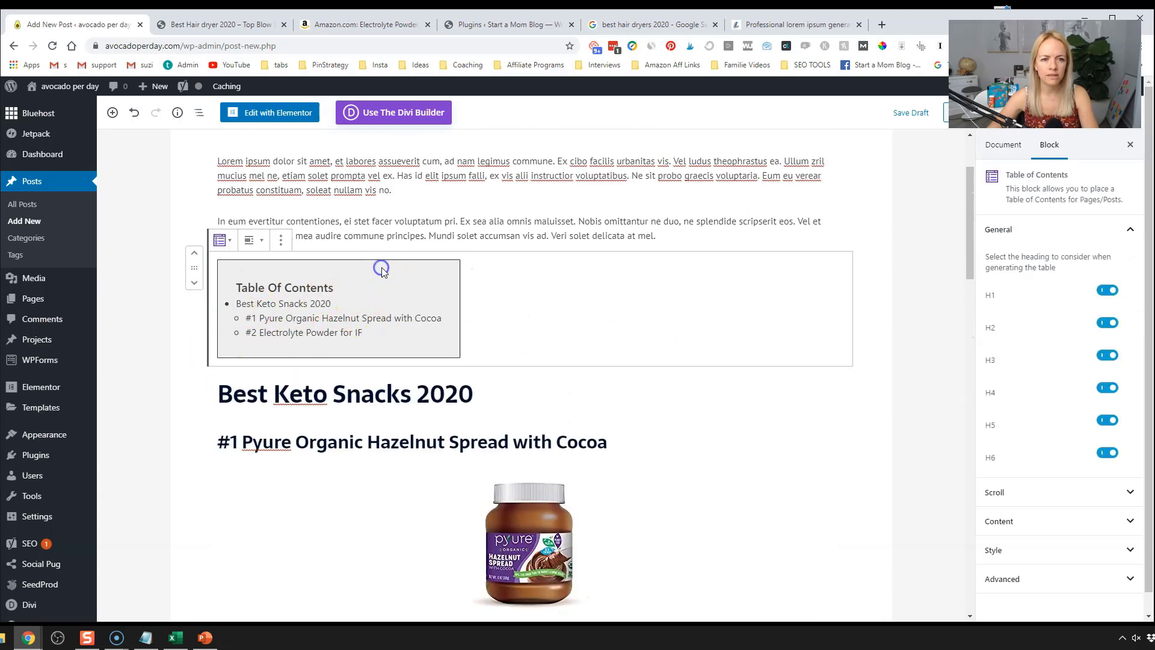
{"action": "scroll", "coordinate": [710, 339], "scroll_direction": "down", "scroll_amount": 2}
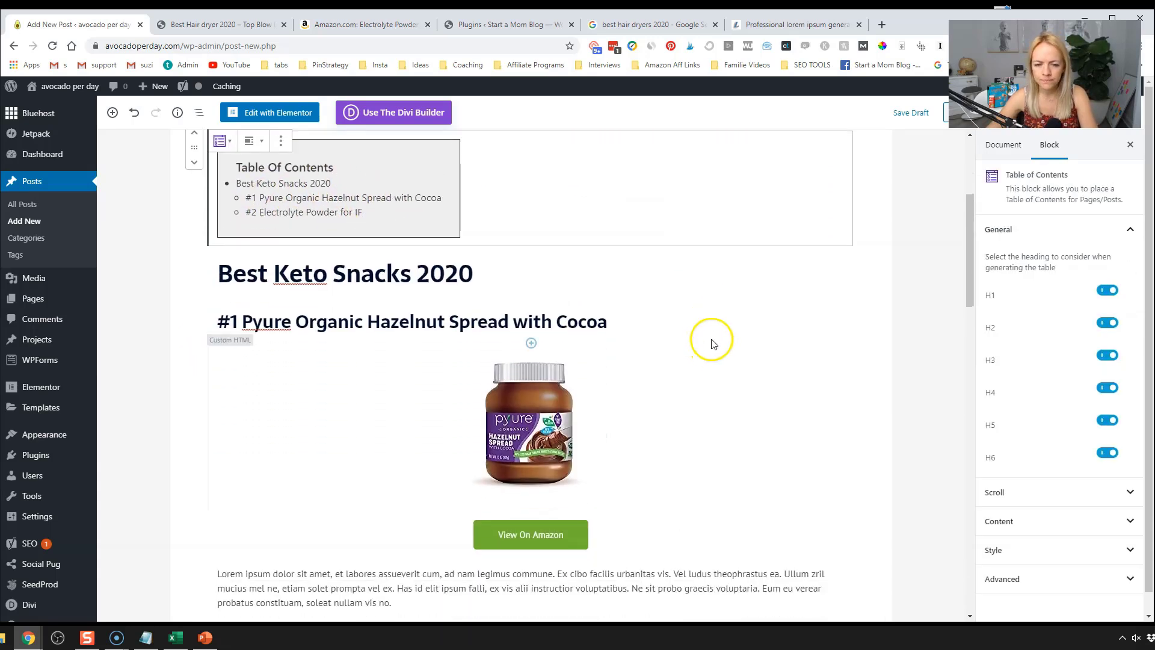
{"action": "scroll", "coordinate": [746, 220], "scroll_direction": "up", "scroll_amount": 4}
- Switch to the 'Best Hair dryer 2020' article and scroll to its buying guide section
{"action": "scroll", "coordinate": [478, 182], "scroll_direction": "down", "scroll_amount": 3}
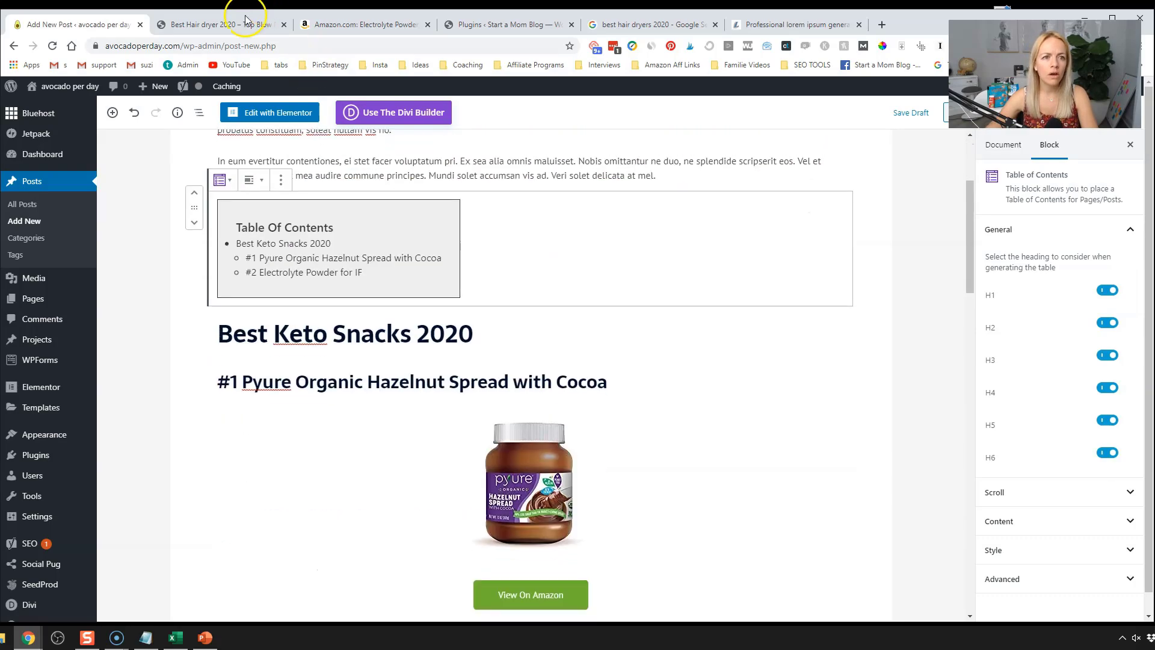
{"action": "left_click", "coordinate": [235, 24]}
{"action": "scroll", "coordinate": [399, 346], "scroll_direction": "down", "scroll_amount": 8}
{"action": "scroll", "coordinate": [400, 346], "scroll_direction": "down", "scroll_amount": 20}
{"action": "scroll", "coordinate": [402, 348], "scroll_direction": "down", "scroll_amount": 20}
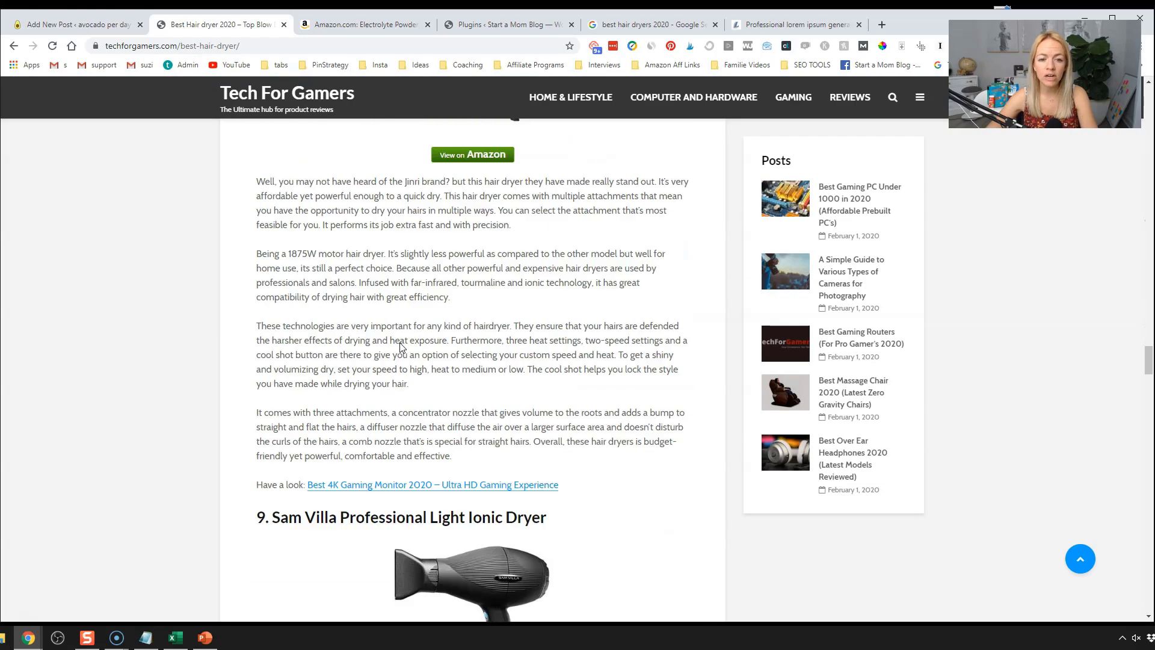
{"action": "scroll", "coordinate": [400, 349], "scroll_direction": "up", "scroll_amount": 6}
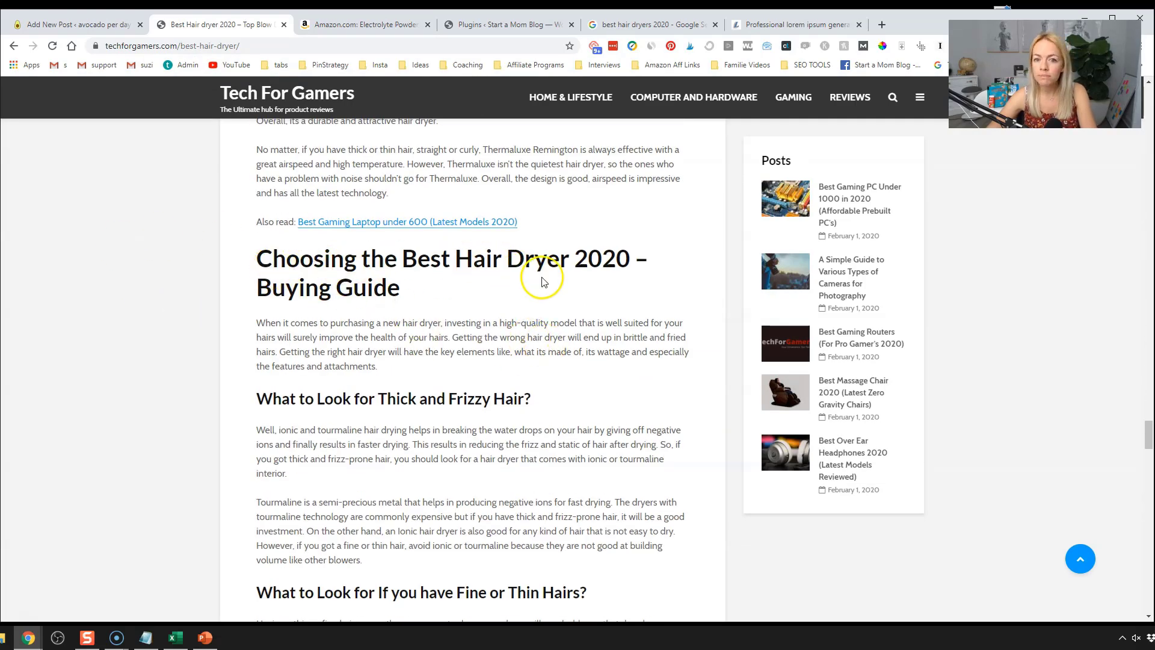
{"action": "scroll", "coordinate": [508, 284], "scroll_direction": "down", "scroll_amount": 1}
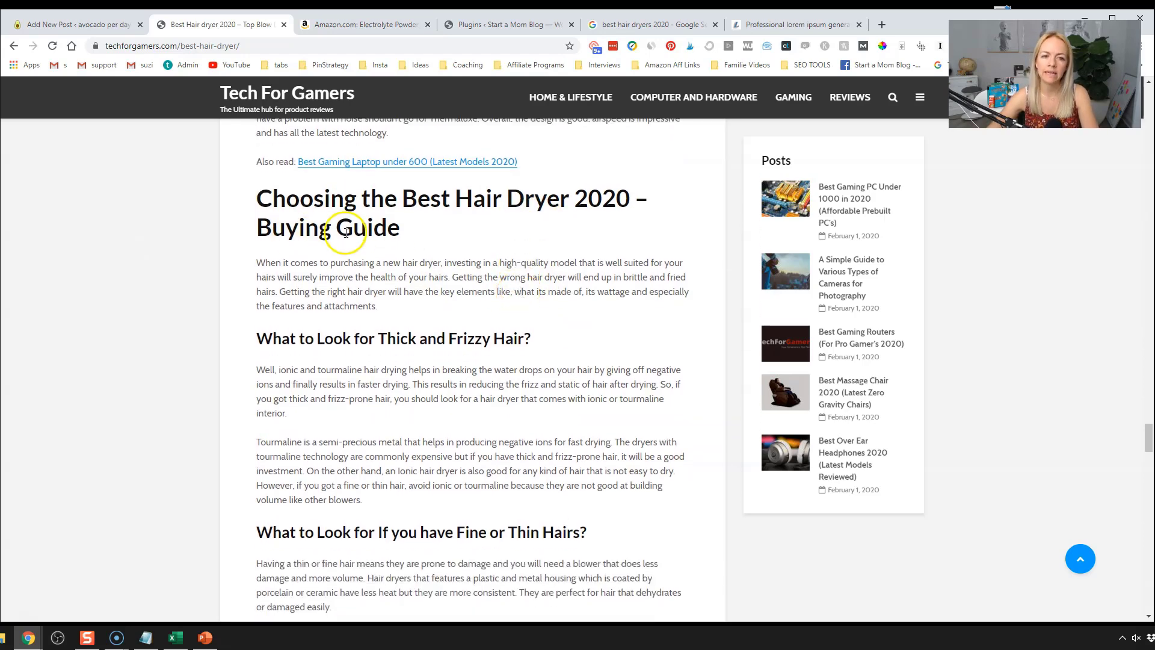
{"action": "scroll", "coordinate": [347, 233], "scroll_direction": "down", "scroll_amount": 2}
{"action": "scroll", "coordinate": [346, 236], "scroll_direction": "down", "scroll_amount": 3}
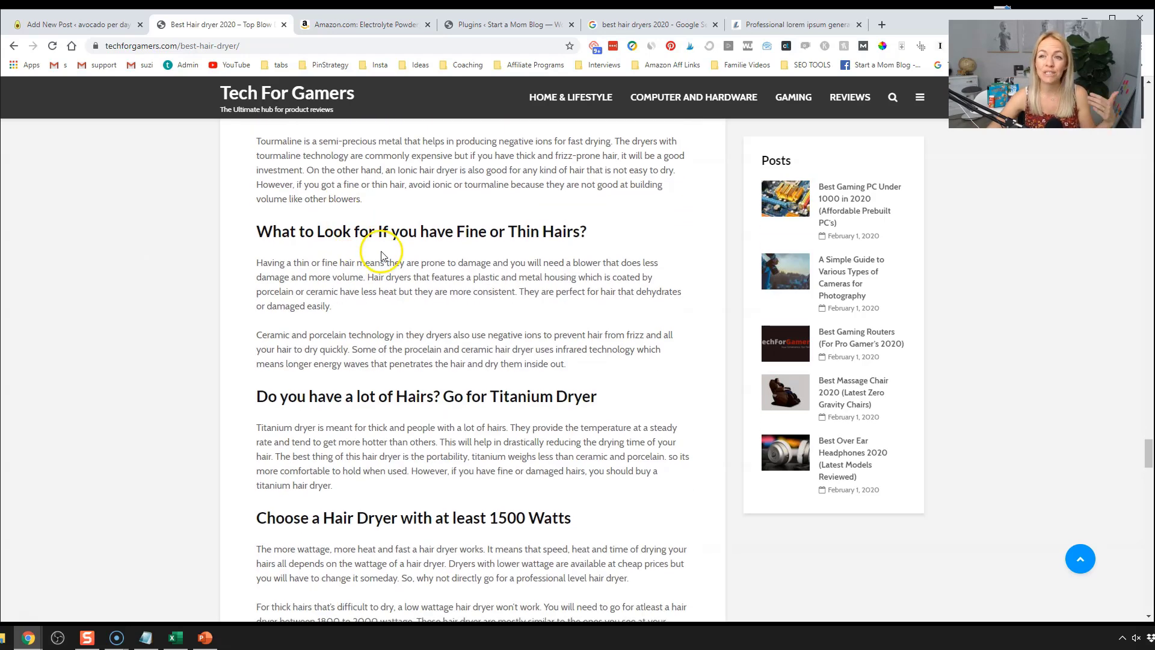
{"action": "scroll", "coordinate": [381, 253], "scroll_direction": "down", "scroll_amount": 2}
{"action": "scroll", "coordinate": [385, 258], "scroll_direction": "up", "scroll_amount": 4}
{"action": "scroll", "coordinate": [388, 263], "scroll_direction": "up", "scroll_amount": 4}
- Highlight the 'Choosing the Best Hair Dryer 2020 – Buying Guide' paragraphs as a model, then clear the selection
{"action": "left_click", "coordinate": [444, 335]}
{"action": "left_click_drag", "start_coordinate": [374, 369], "coordinate": [423, 489]}
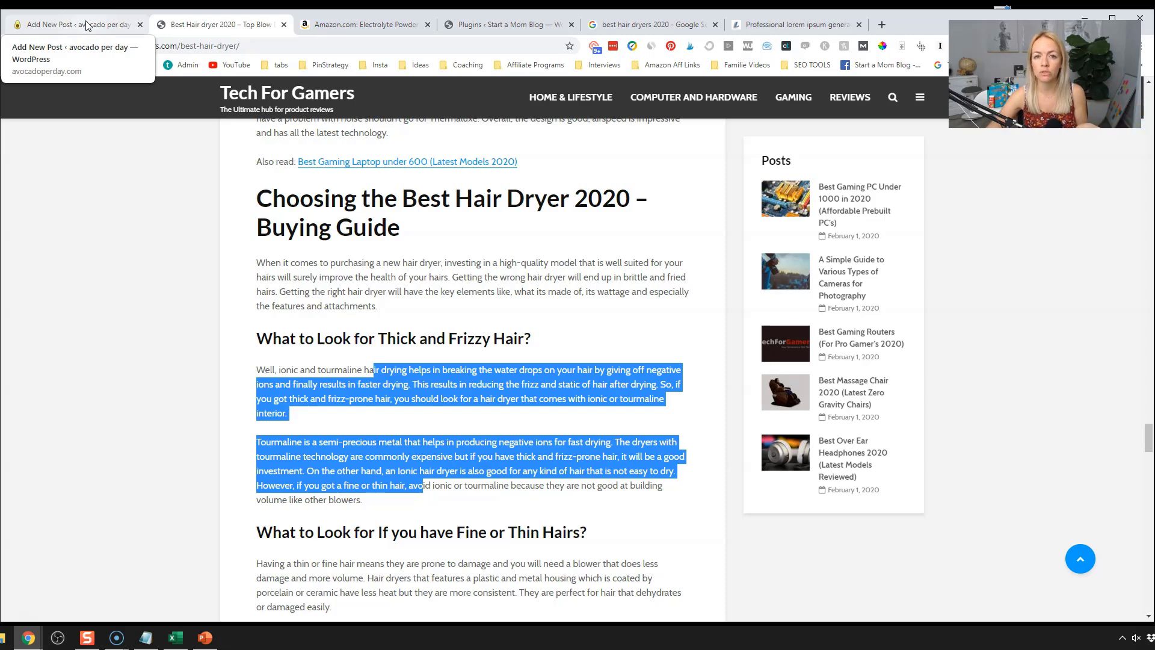
{"action": "left_click", "coordinate": [392, 241]}
{"action": "scroll", "coordinate": [442, 252], "scroll_direction": "up", "scroll_amount": 3}
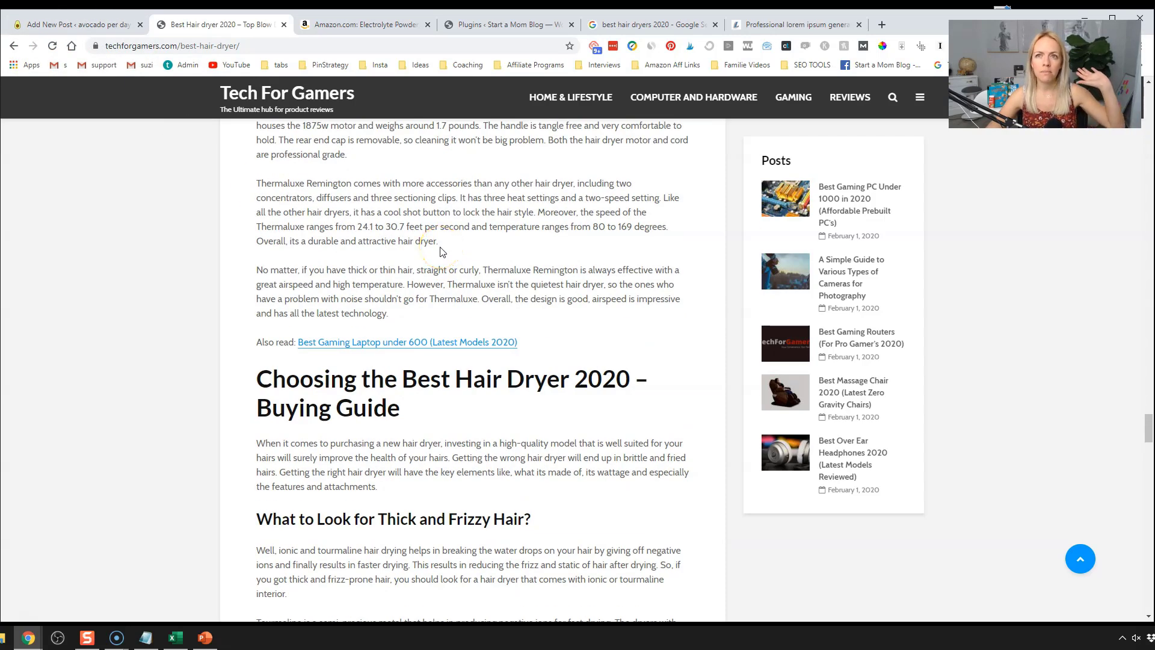
{"action": "scroll", "coordinate": [443, 251], "scroll_direction": "up", "scroll_amount": 20}
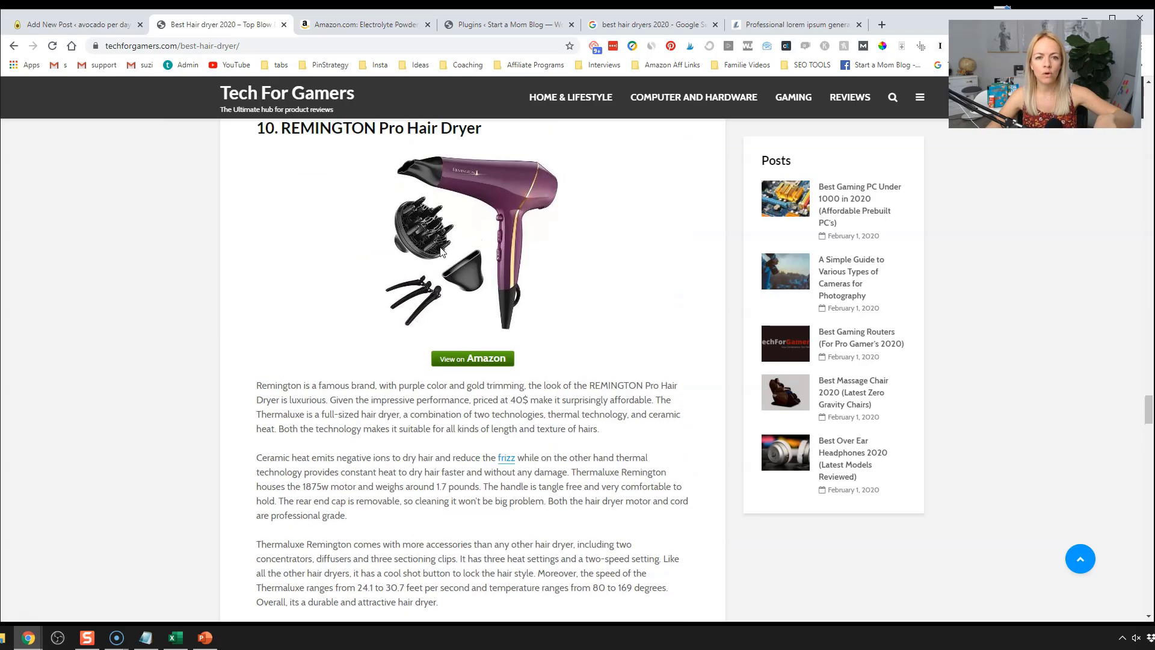
{"action": "scroll", "coordinate": [441, 250], "scroll_direction": "down", "scroll_amount": 20}
- After the second product's last paragraph, add a 'Buyers Guide for Keto Snacks 2020' paragraph followed by an FAQ line
{"action": "left_click", "coordinate": [108, 25]}
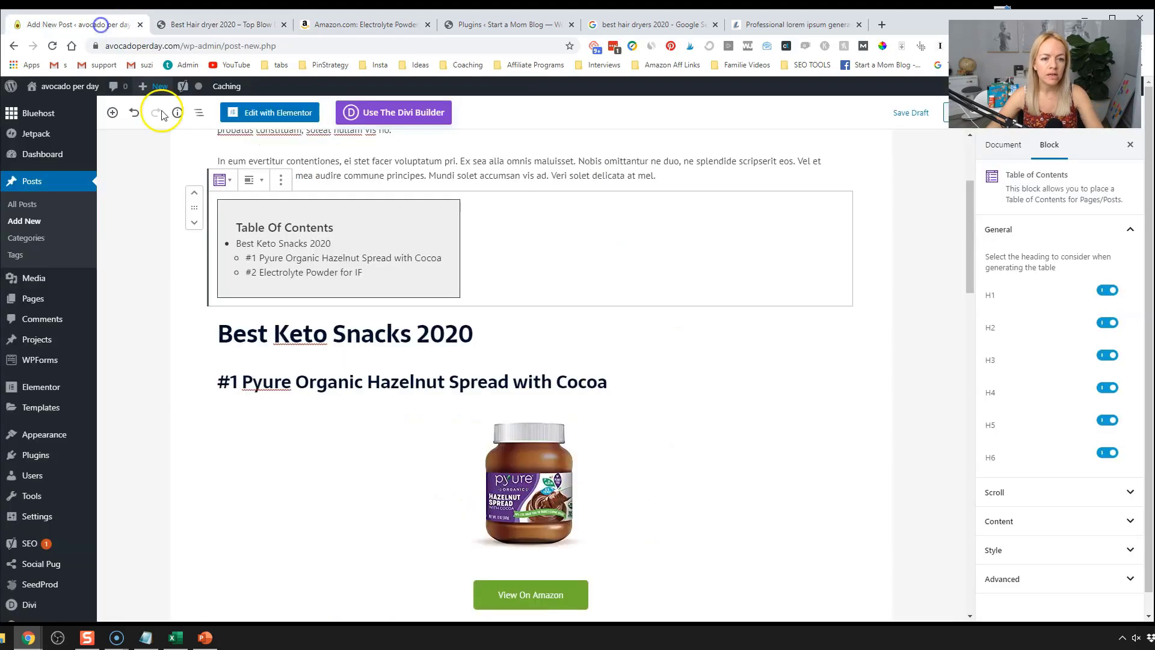
{"action": "scroll", "coordinate": [472, 368], "scroll_direction": "down", "scroll_amount": 15}
{"action": "scroll", "coordinate": [472, 368], "scroll_direction": "up", "scroll_amount": 3}
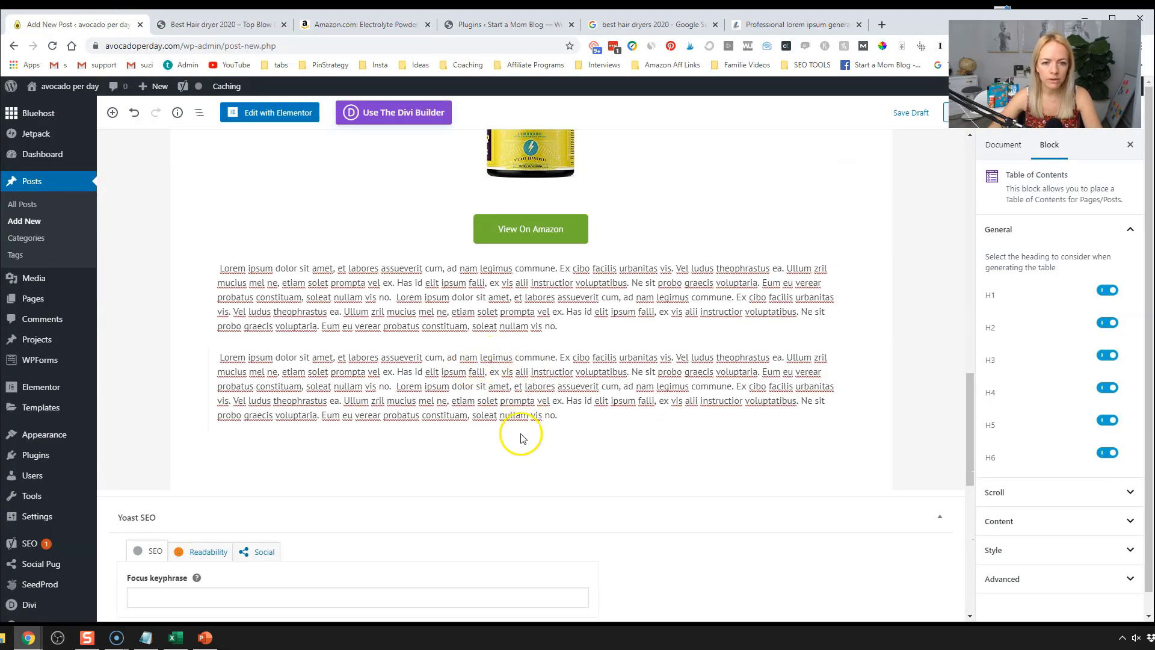
{"action": "left_click", "coordinate": [518, 439]}
{"action": "left_click", "coordinate": [532, 387]}
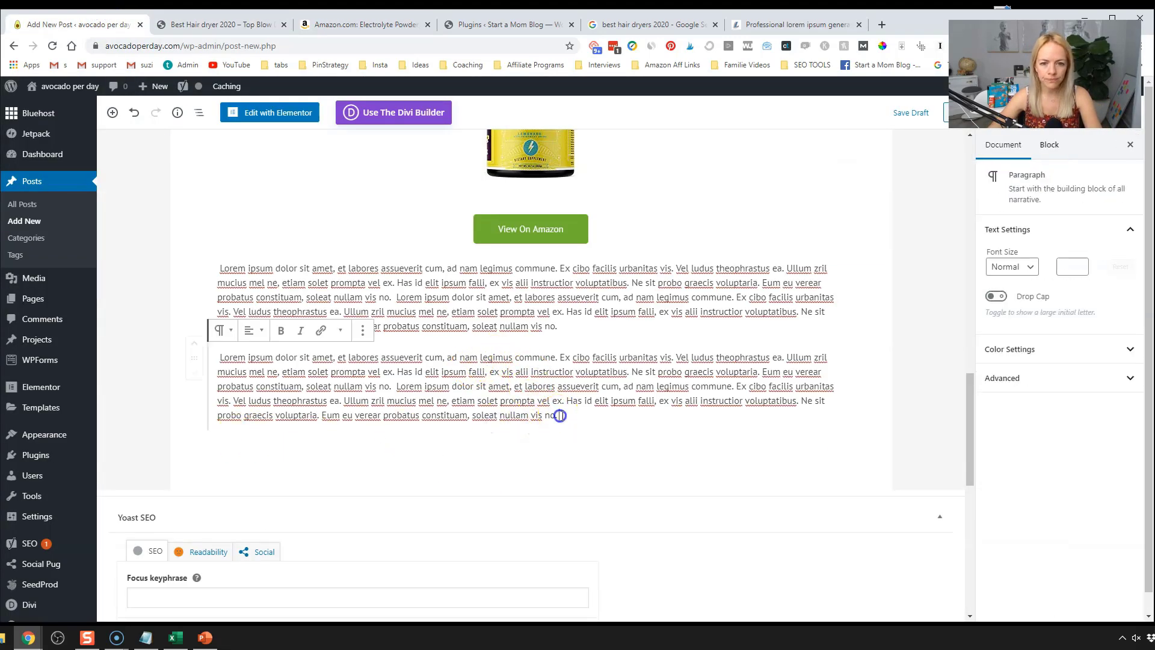
{"action": "left_click", "coordinate": [514, 440]}
{"action": "left_click", "coordinate": [202, 416]}
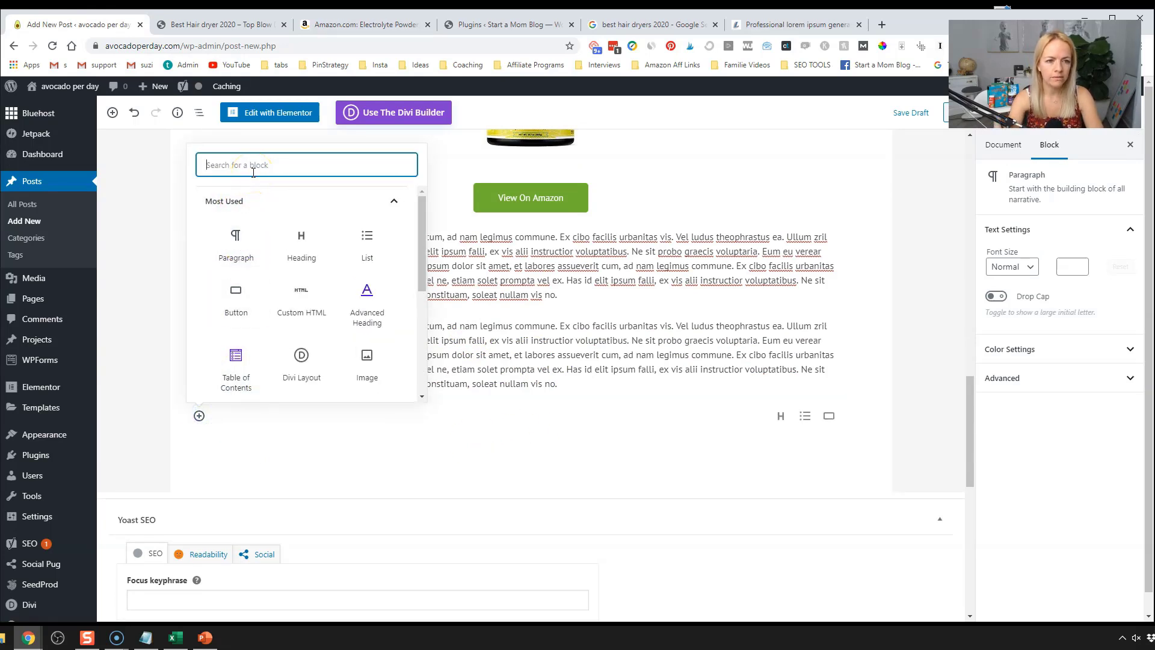
{"action": "left_click", "coordinate": [235, 241]}
{"action": "left_click", "coordinate": [263, 417]}
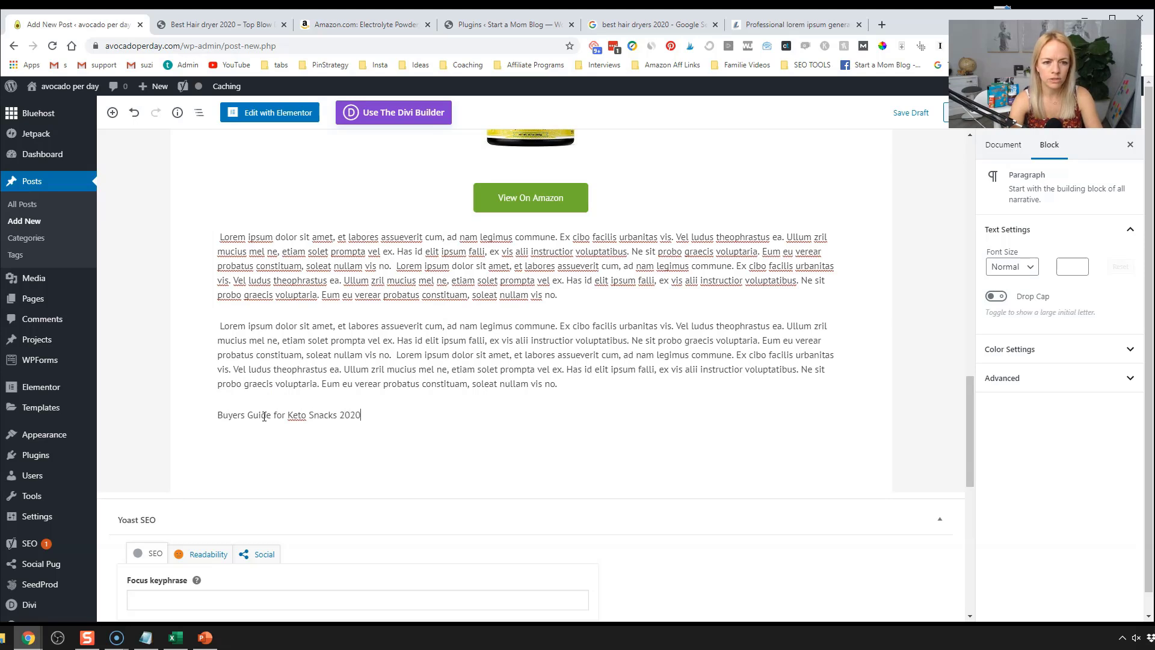
{"action": "key", "text": "Return"}
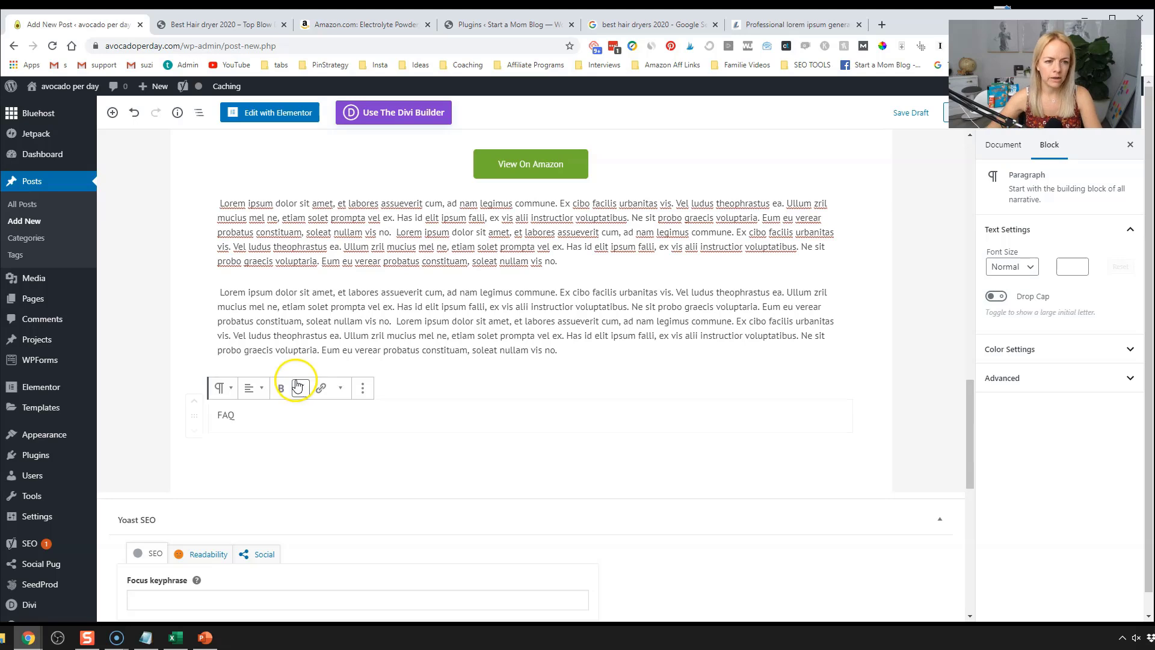
- Transform the 'Buyers Guide for Keto Snacks 2020' line into a Heading block
{"action": "left_click", "coordinate": [291, 346]}
{"action": "left_click", "coordinate": [292, 382]}
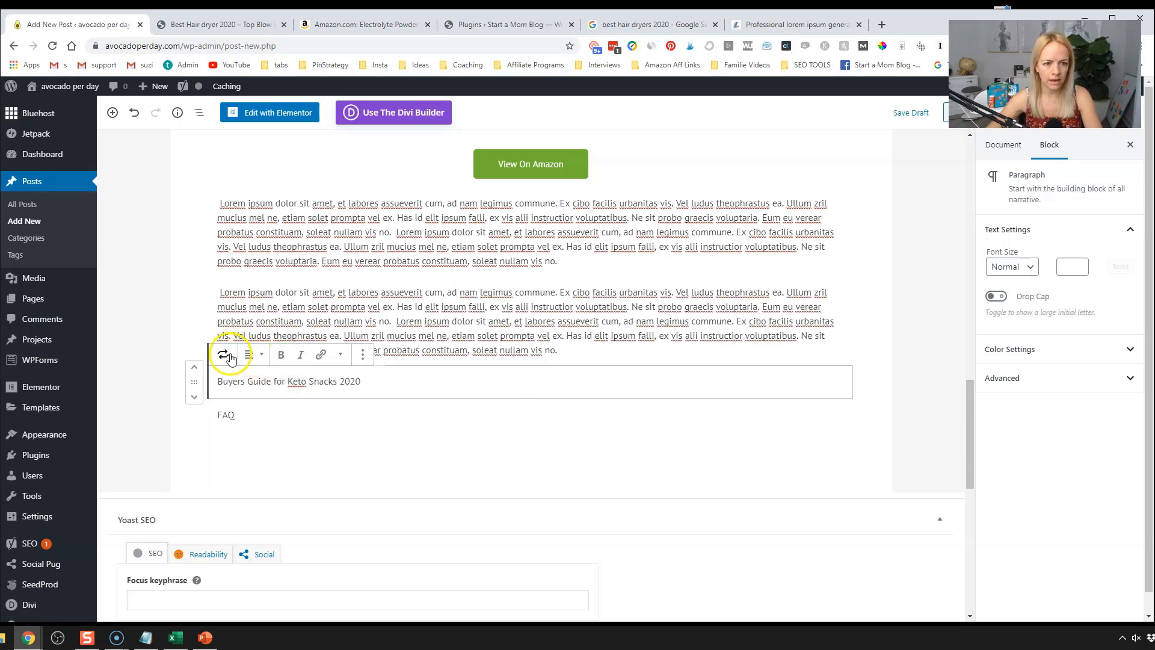
{"action": "left_click", "coordinate": [220, 355]}
{"action": "left_click", "coordinate": [244, 438]}
{"action": "left_click", "coordinate": [415, 270]}
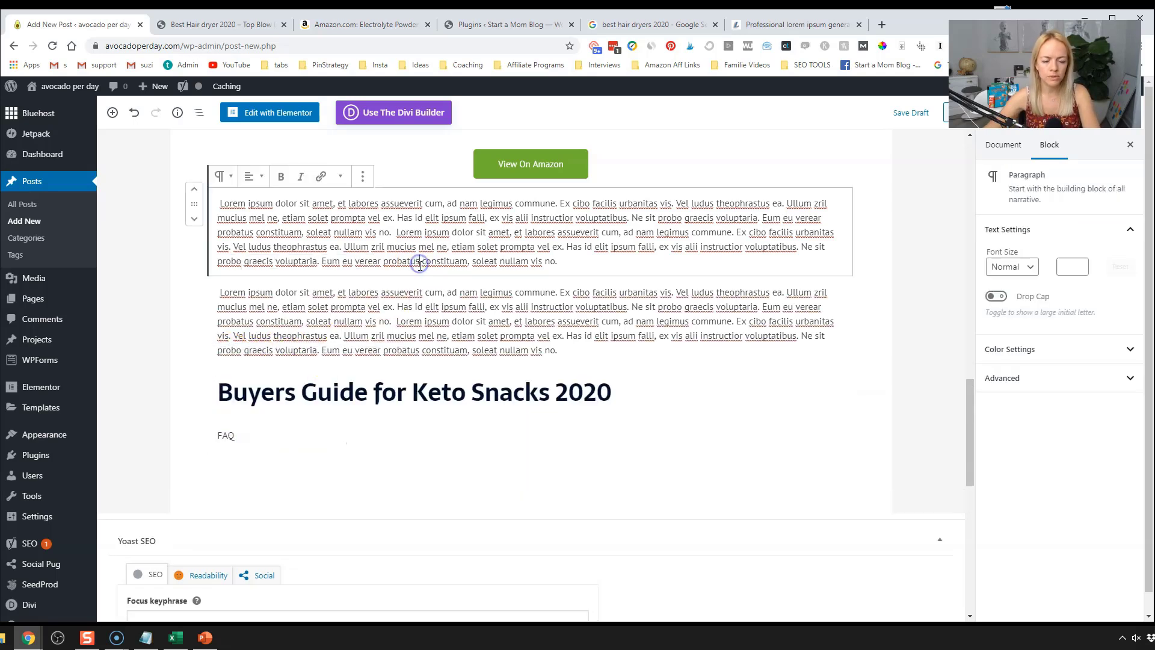
{"action": "left_click", "coordinate": [286, 438]}
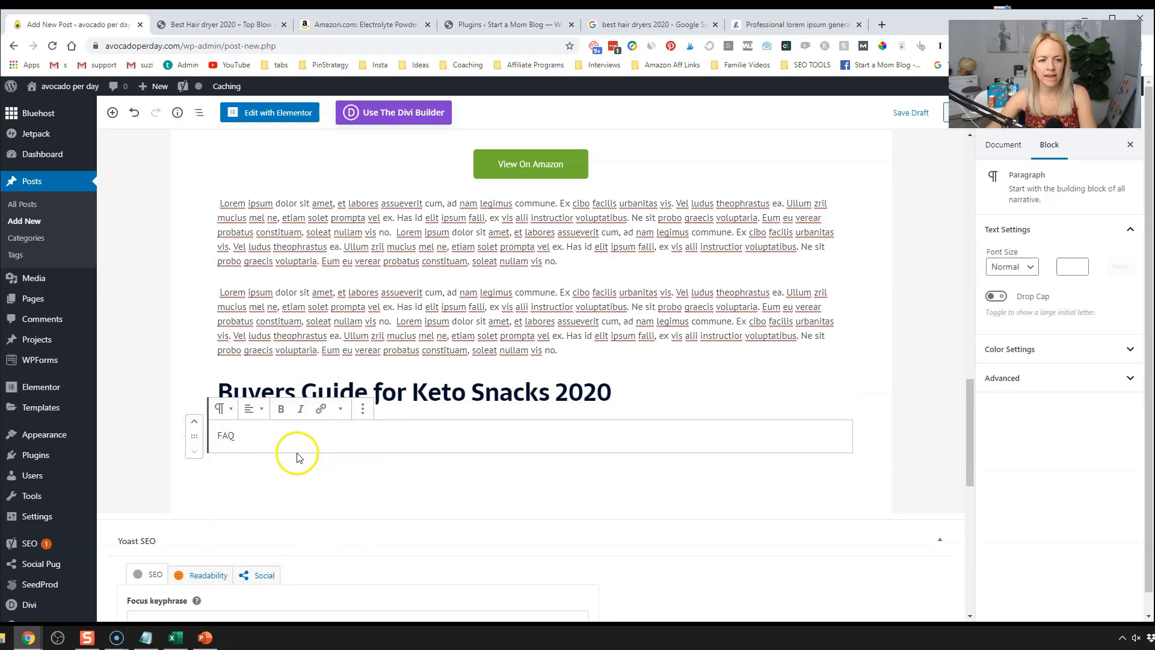
- Glance at the reference hair dryer article again before returning to the post editor
{"action": "left_click", "coordinate": [227, 23]}
{"action": "scroll", "coordinate": [339, 355], "scroll_direction": "down", "scroll_amount": 3}
{"action": "scroll", "coordinate": [339, 356], "scroll_direction": "up", "scroll_amount": 5}
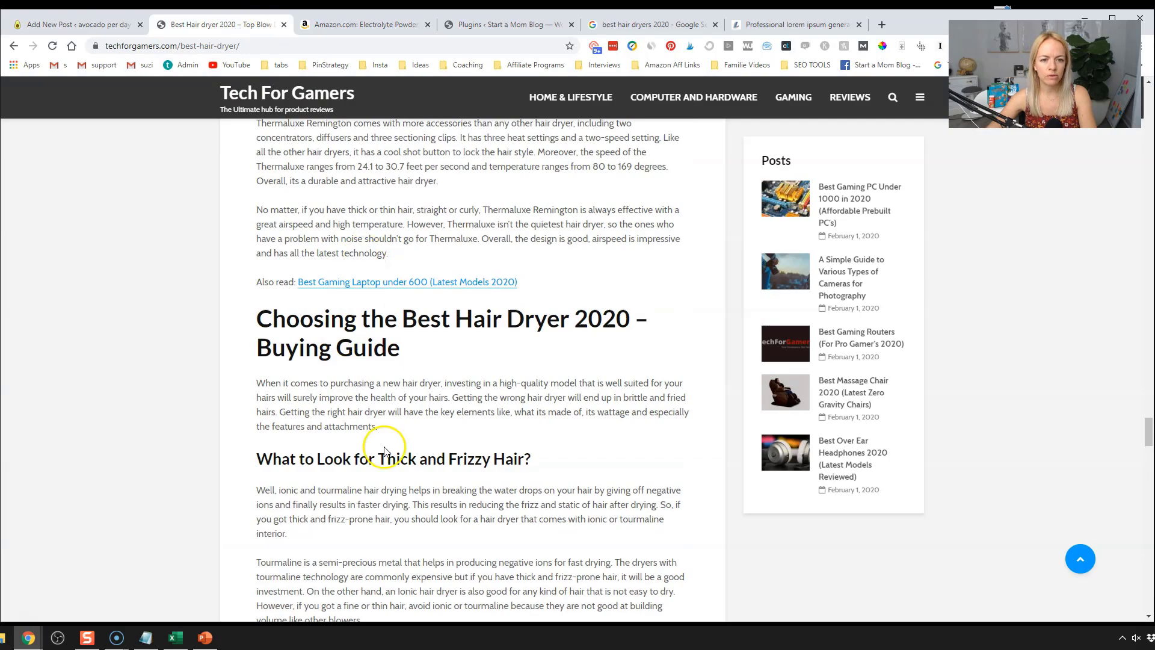
{"action": "left_click", "coordinate": [89, 24]}
{"action": "scroll", "coordinate": [618, 433], "scroll_direction": "up", "scroll_amount": 20}
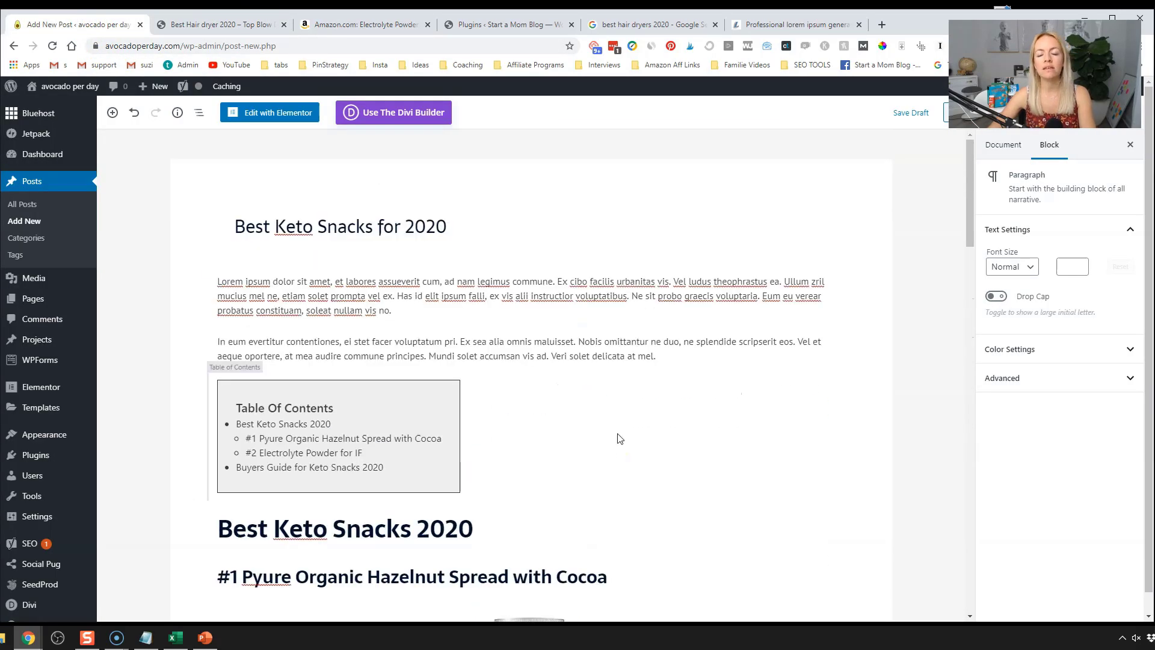
{"action": "left_click", "coordinate": [667, 431]}
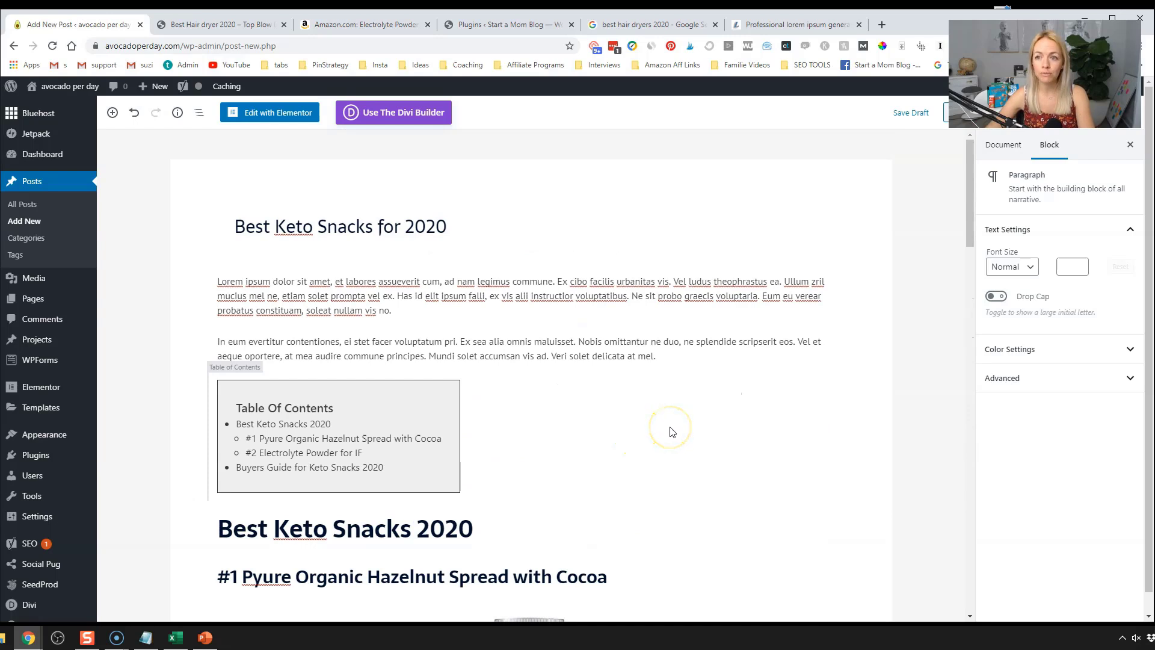
{"action": "left_click", "coordinate": [889, 281]}
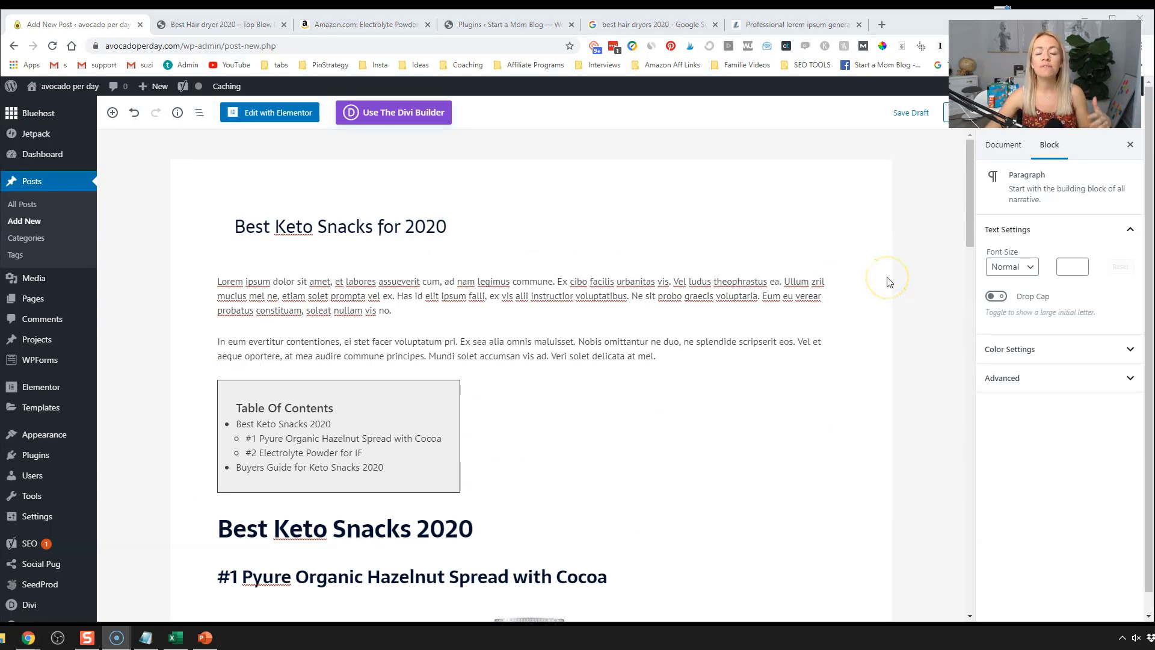